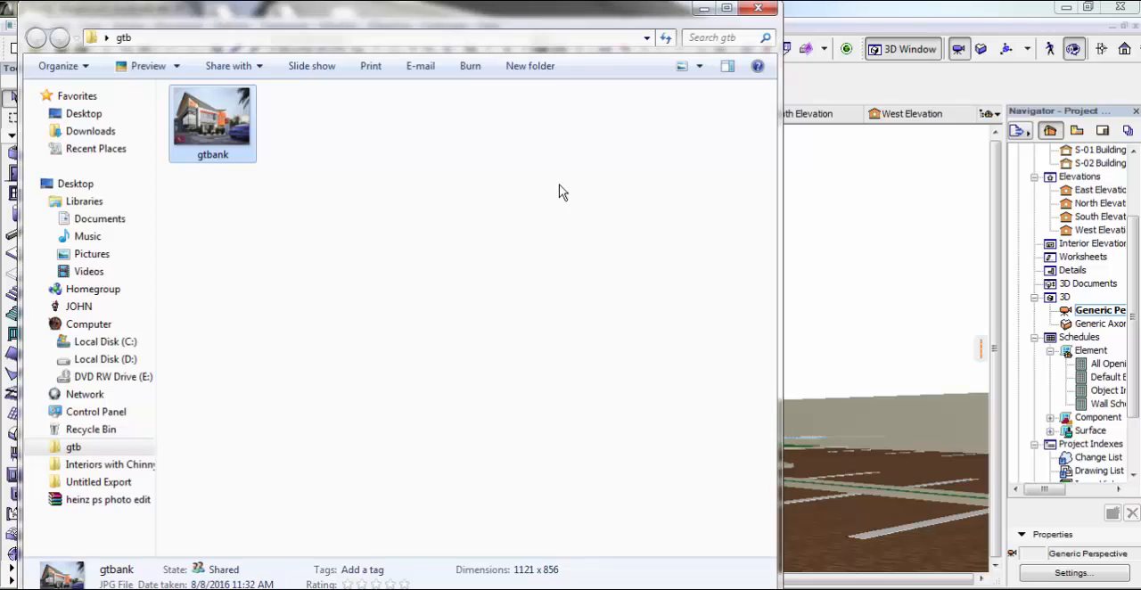
Step: Minimize the gtb folder window and inspect the bank building's front in the 3D view
click(702, 11)
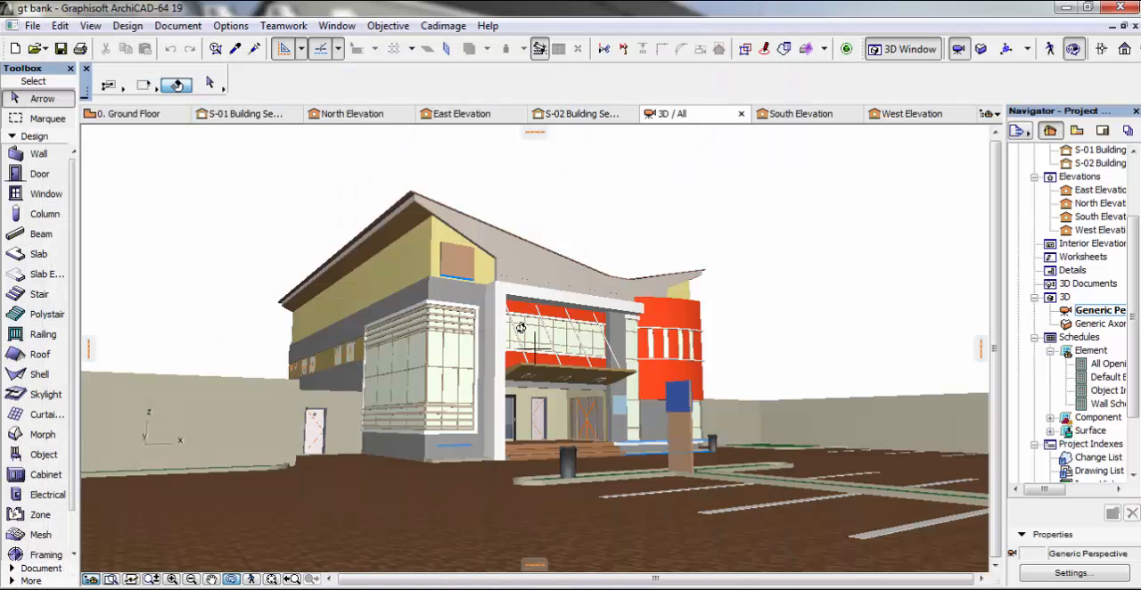
scroll(537, 294, up, 2)
scroll(537, 294, up, 2)
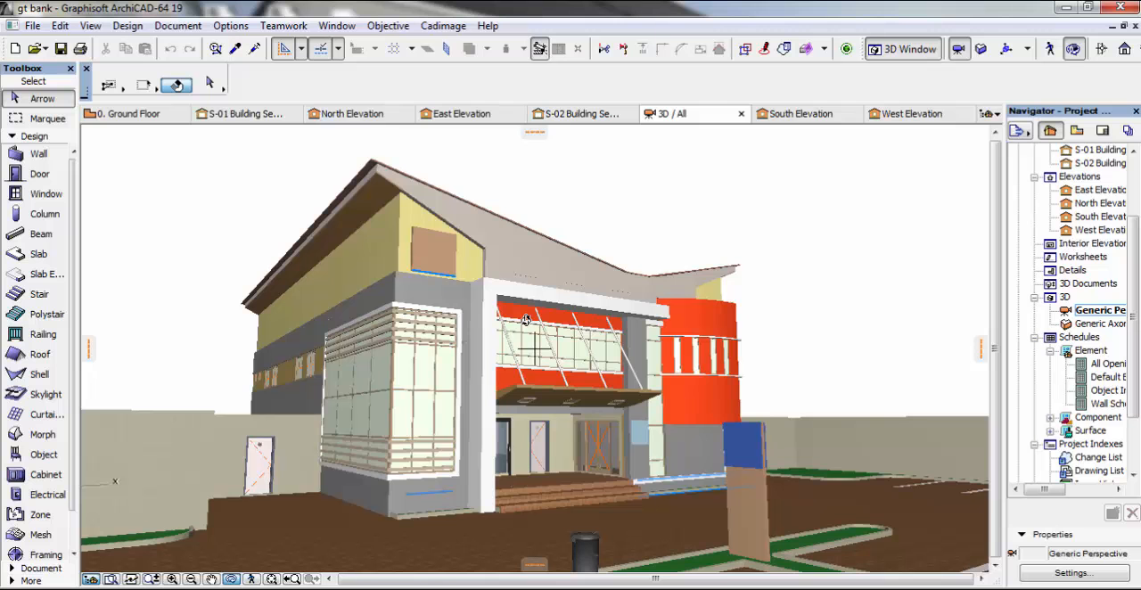
scroll(523, 341, up, 1)
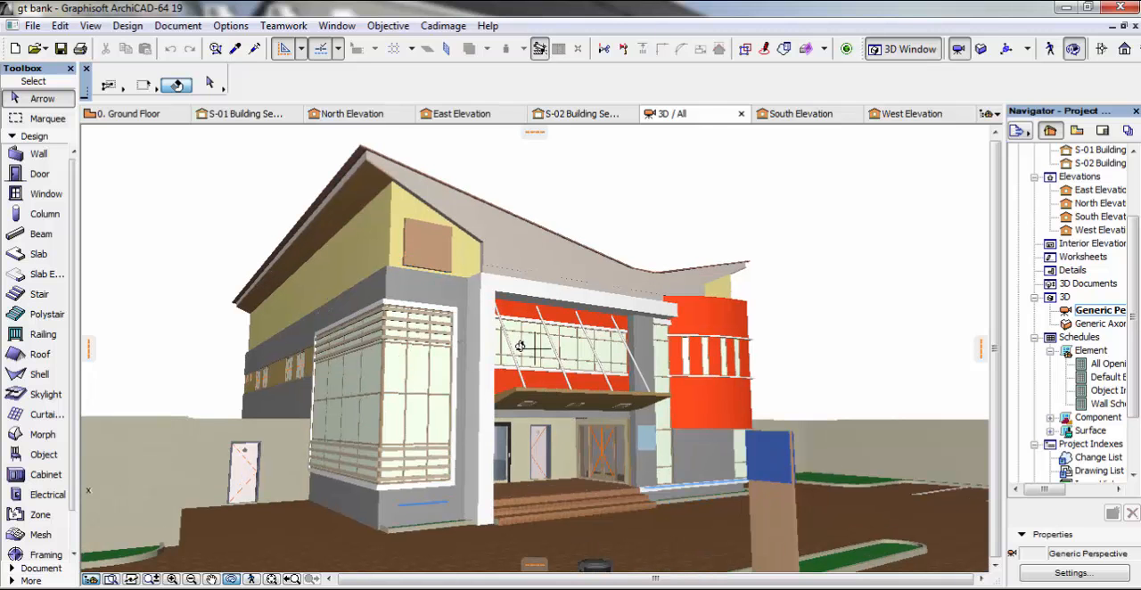
scroll(540, 321, down, 2)
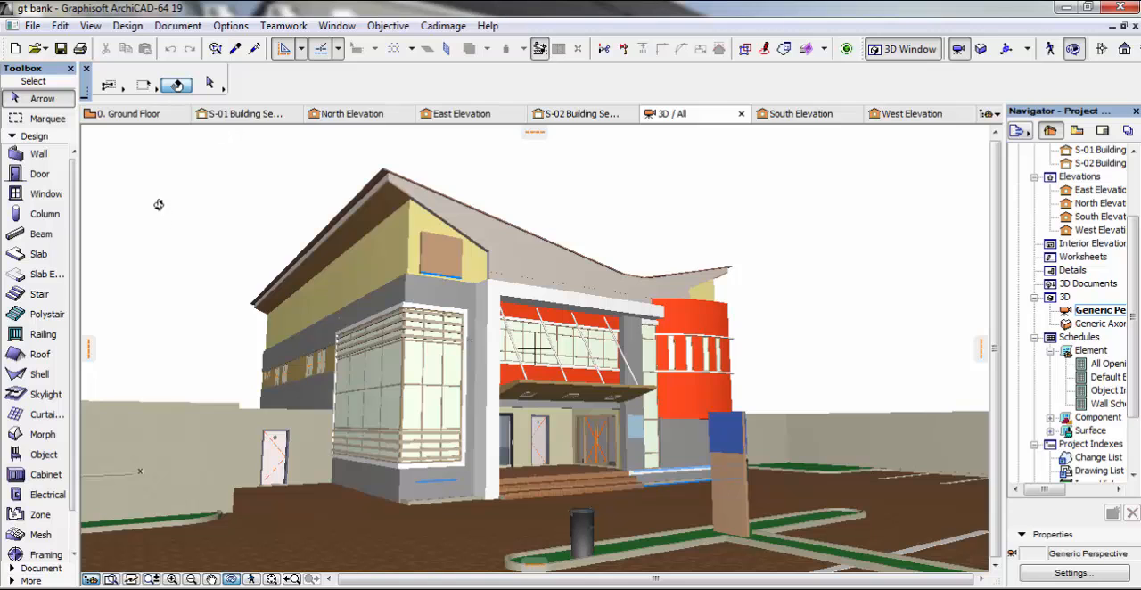
Step: Export the 3D view to the Desktop as gt bank in 3DStudio (*.3ds) format, accepting a drawing unit of 1000.00 mm
click(33, 25)
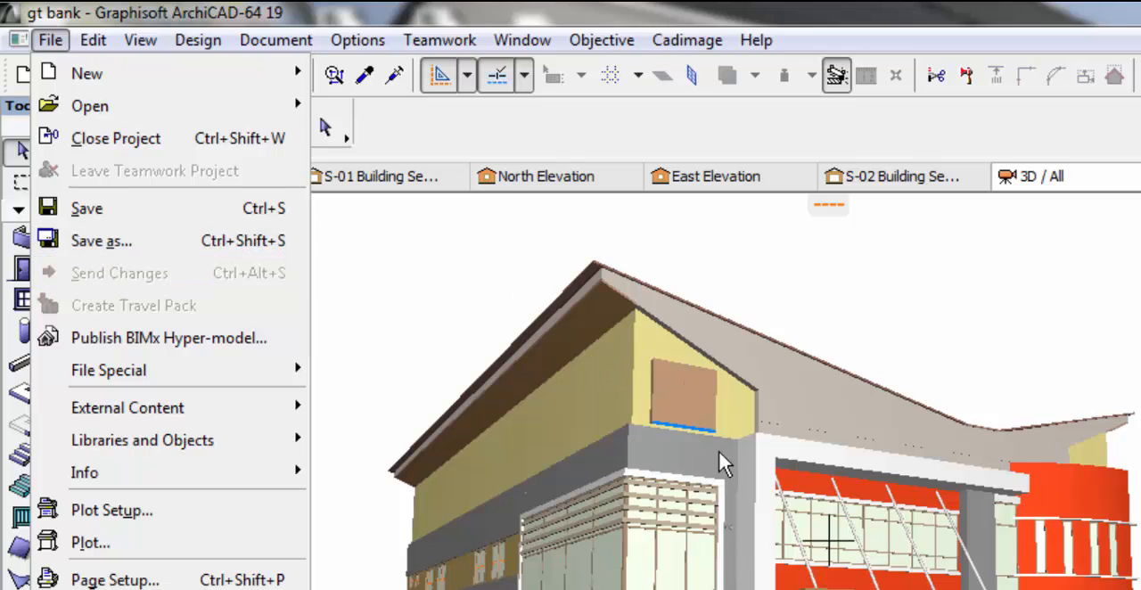
click(105, 243)
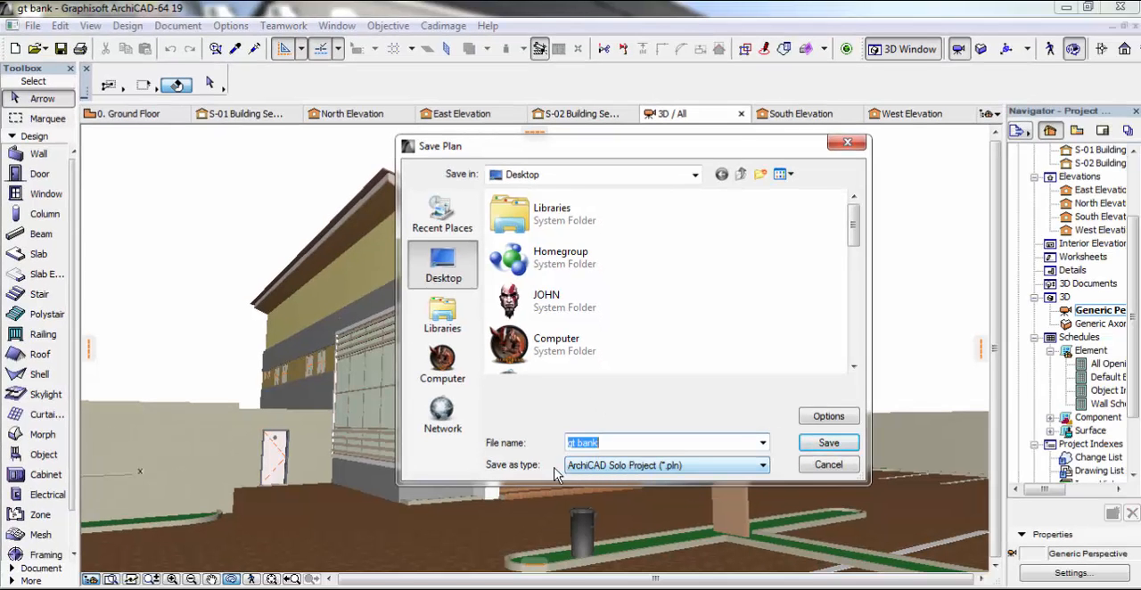
click(623, 474)
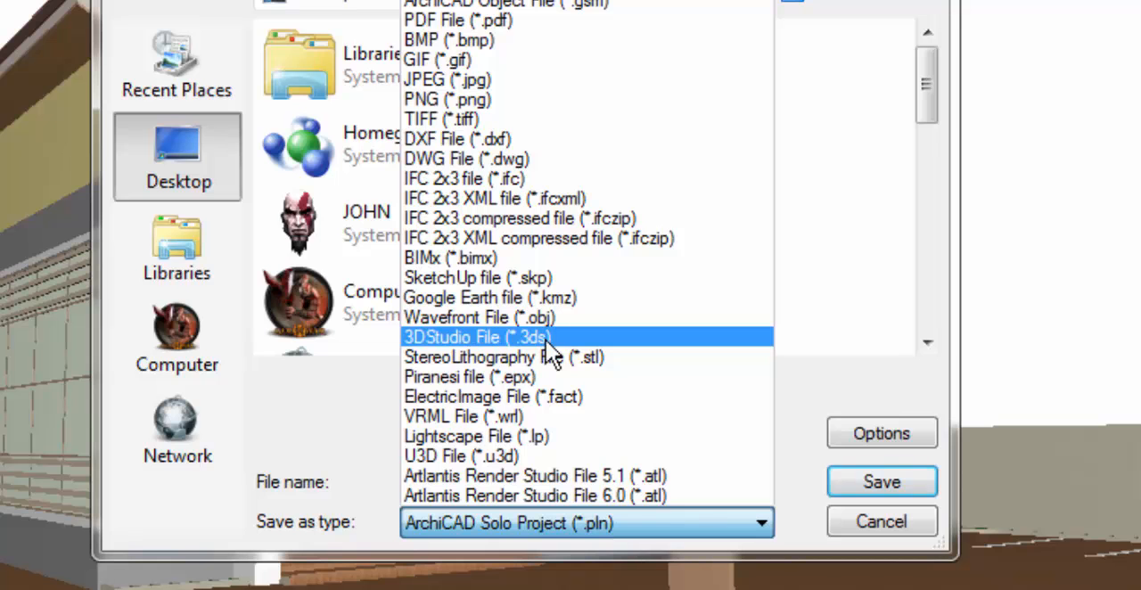
click(539, 339)
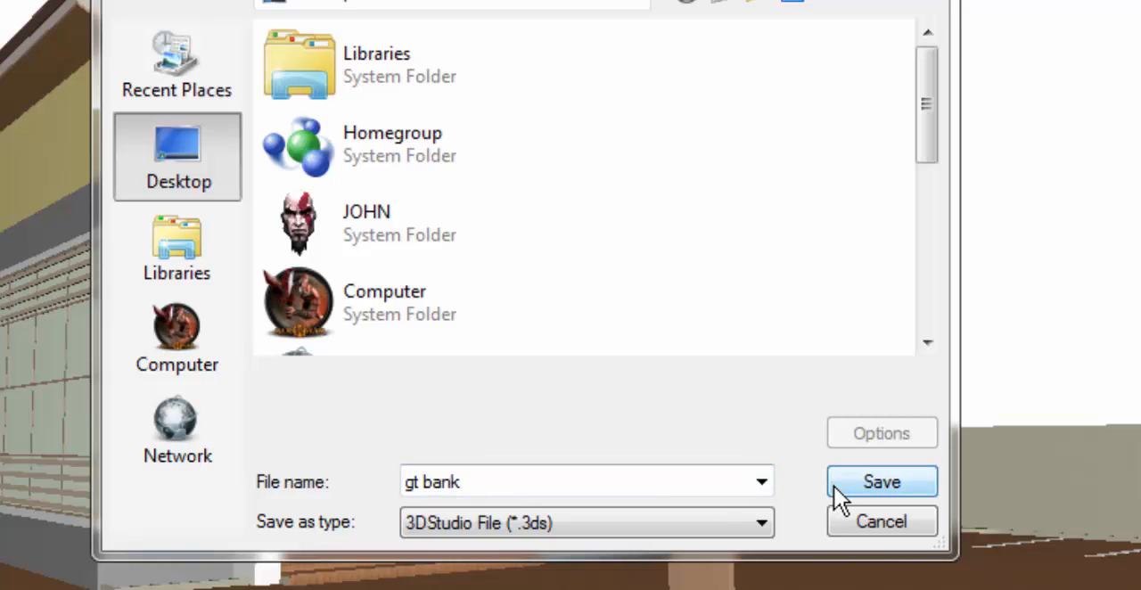
drag(599, 0, 162, 0)
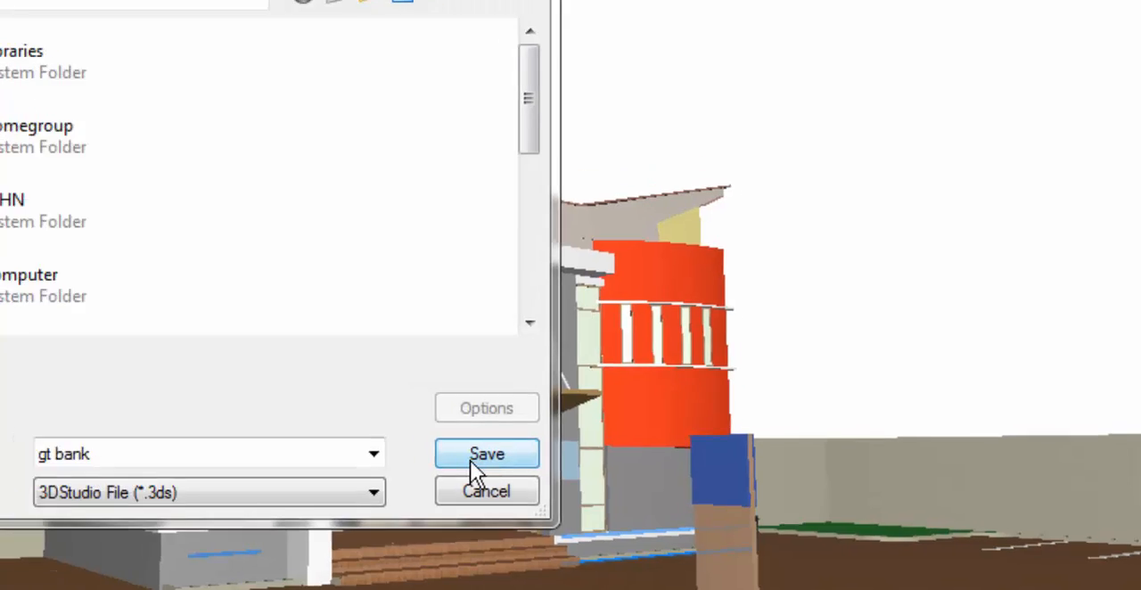
click(428, 453)
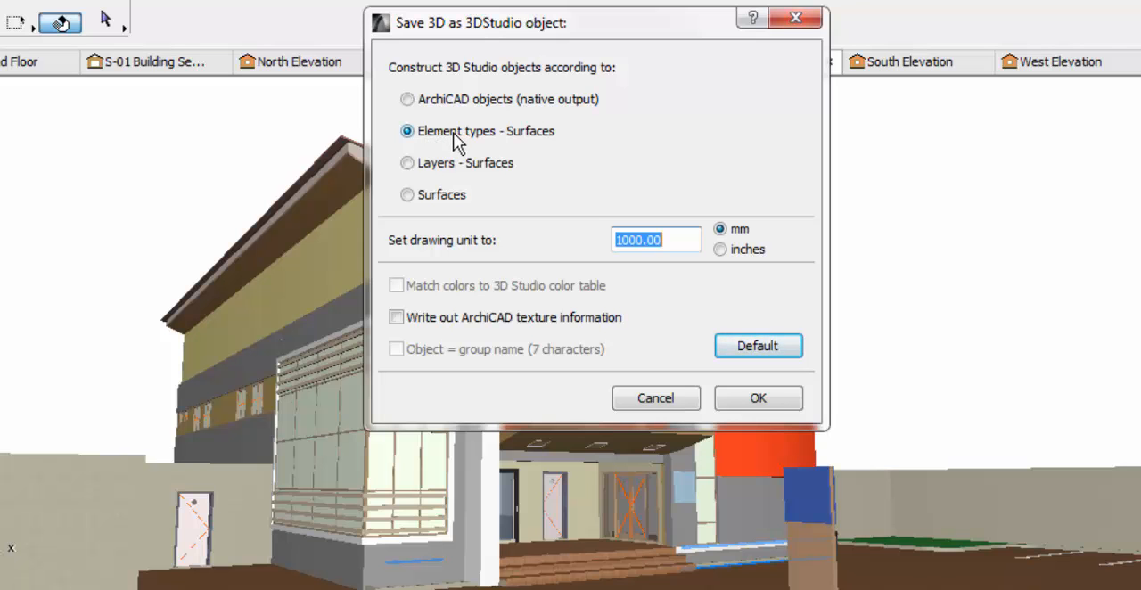
click(687, 242)
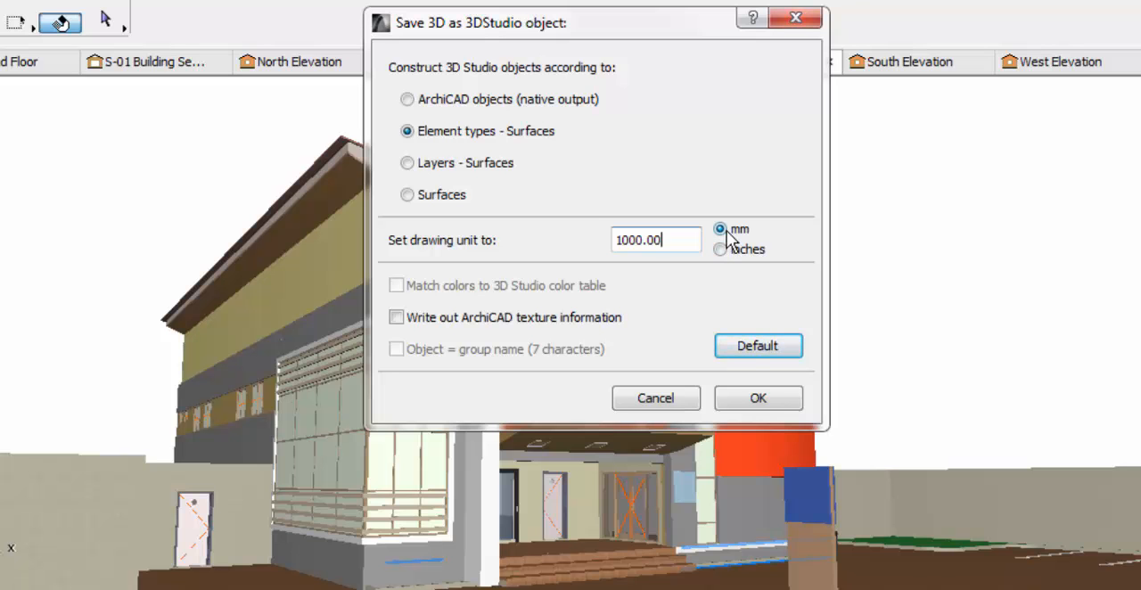
click(757, 399)
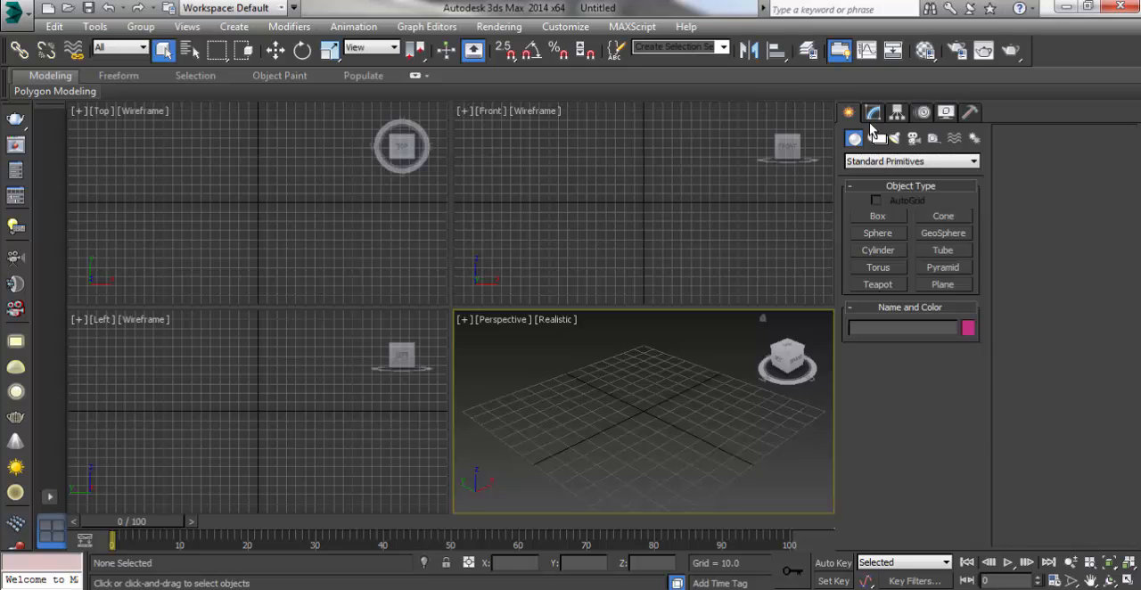
Step: In 3ds Max, open Render Setup and expand its Assign Renderer settings
click(958, 52)
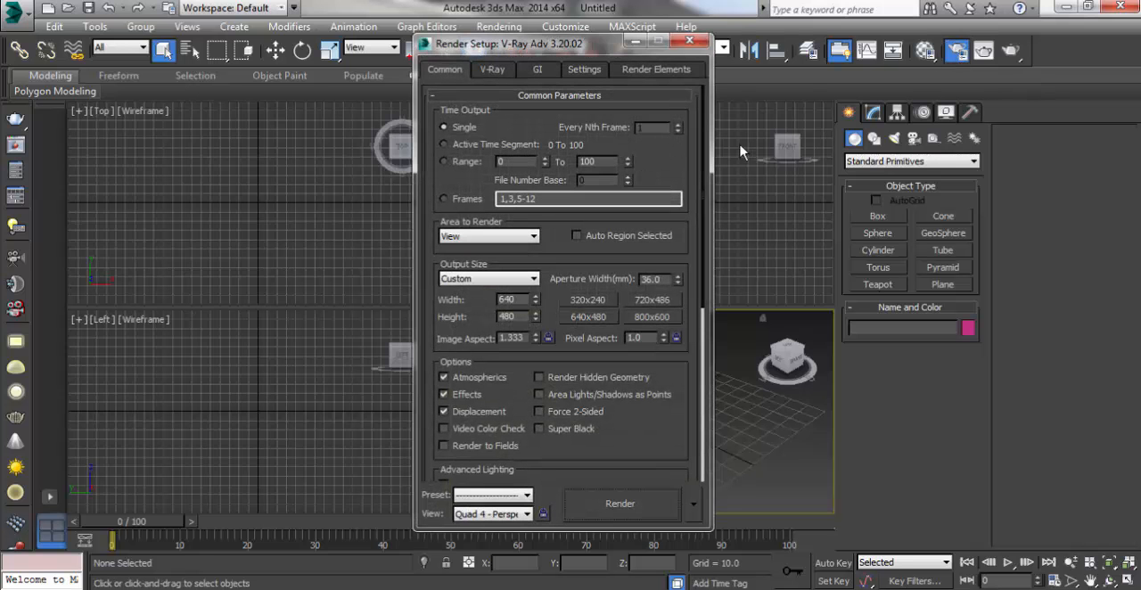
scroll(704, 174, down, 3)
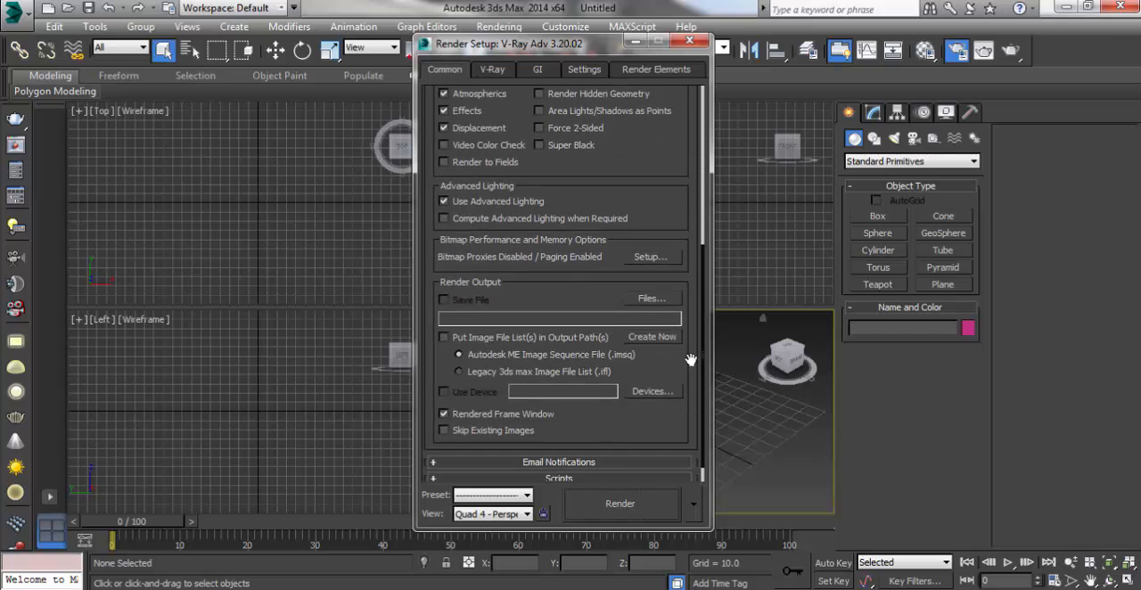
scroll(705, 330, down, 1)
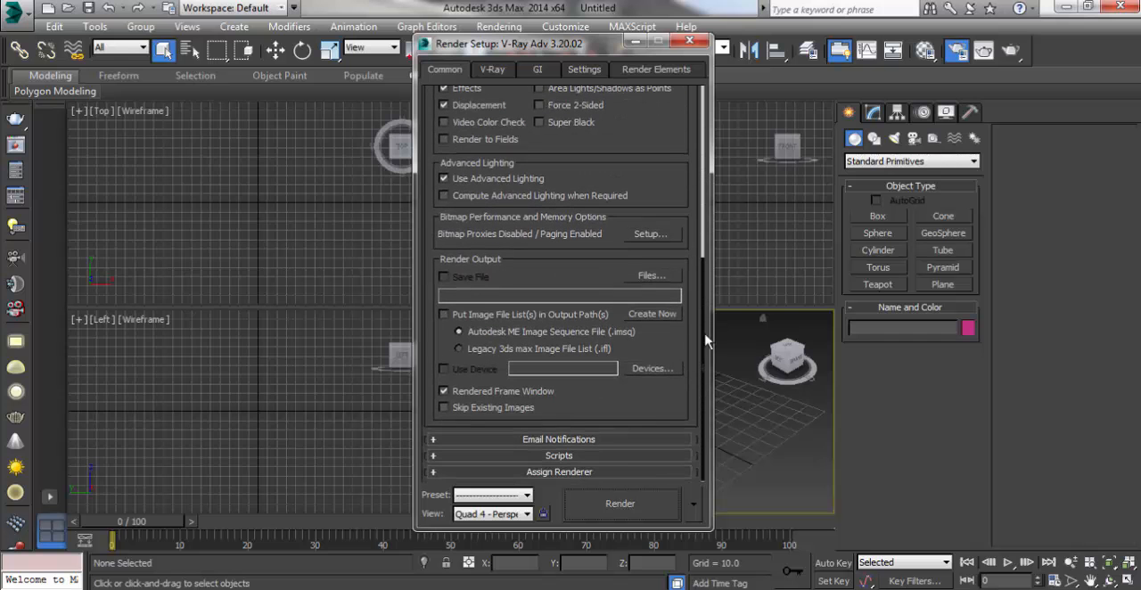
click(562, 475)
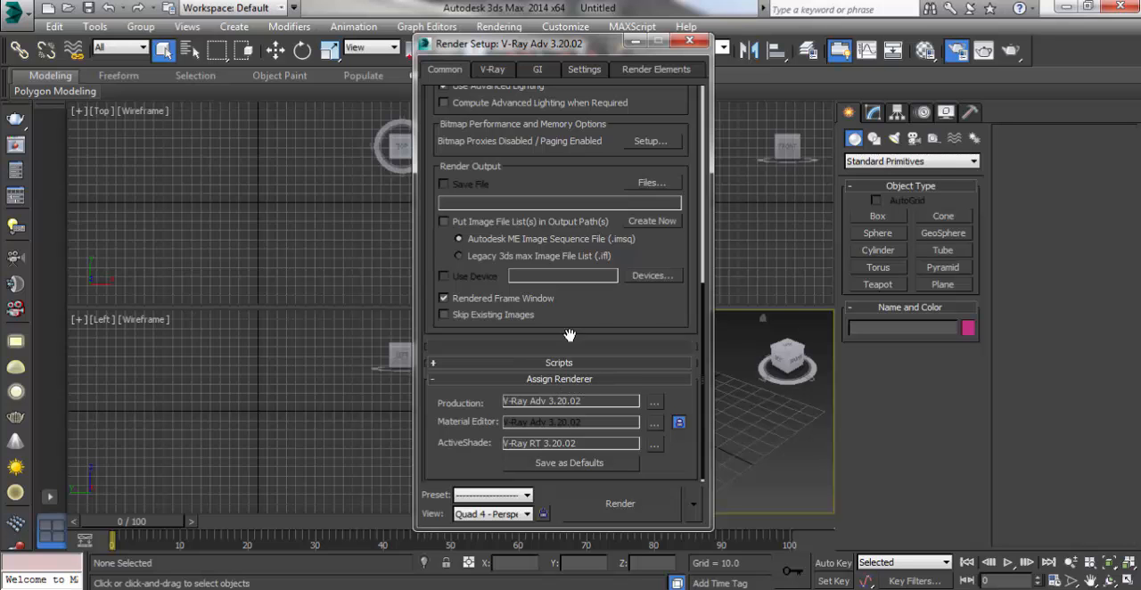
scroll(707, 321, up, 2)
scroll(704, 331, down, 2)
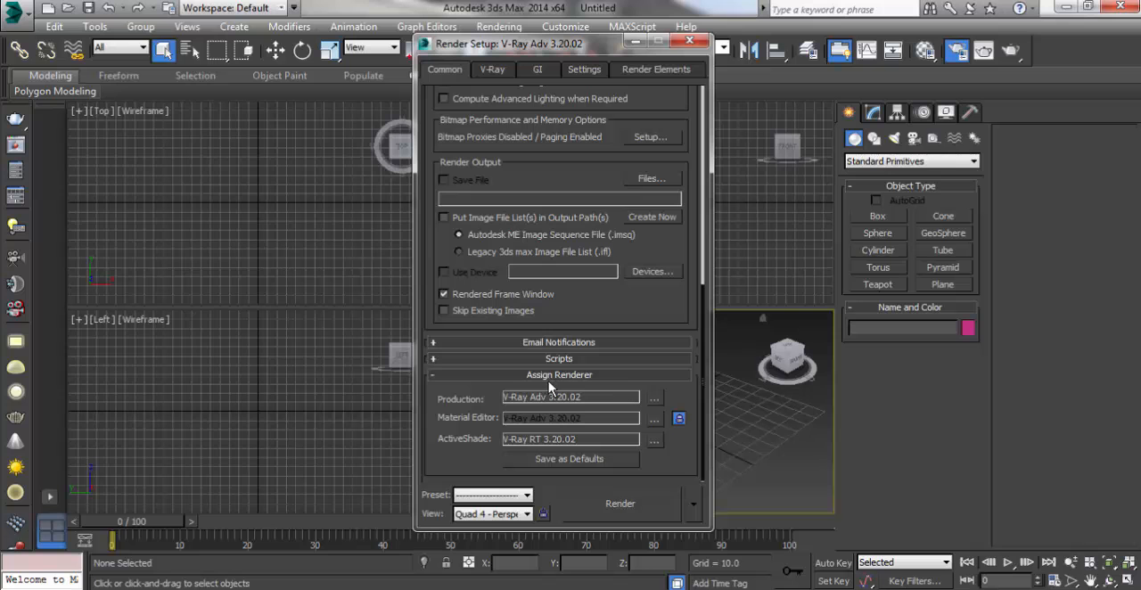
Step: Check which renderers can be chosen for Production and ActiveShade, keeping the assigned ones
click(656, 402)
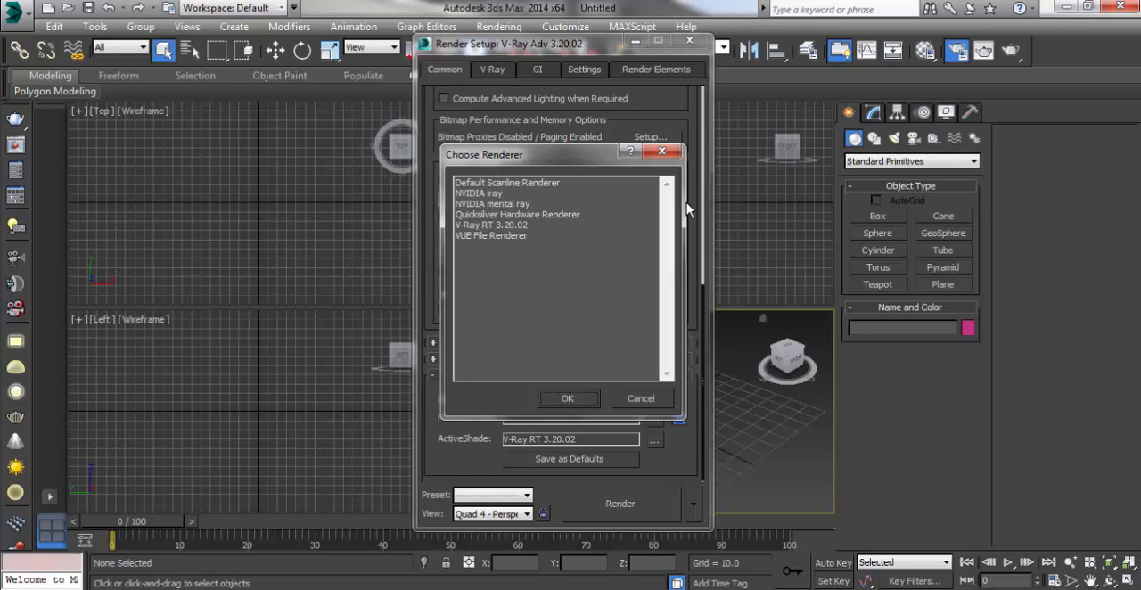
click(662, 152)
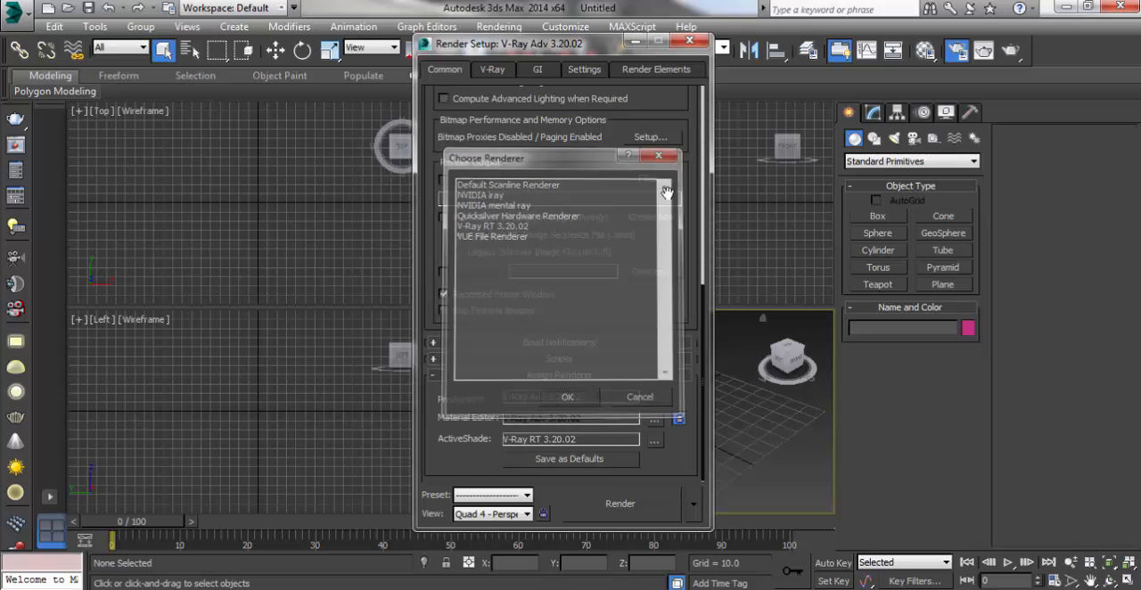
click(655, 440)
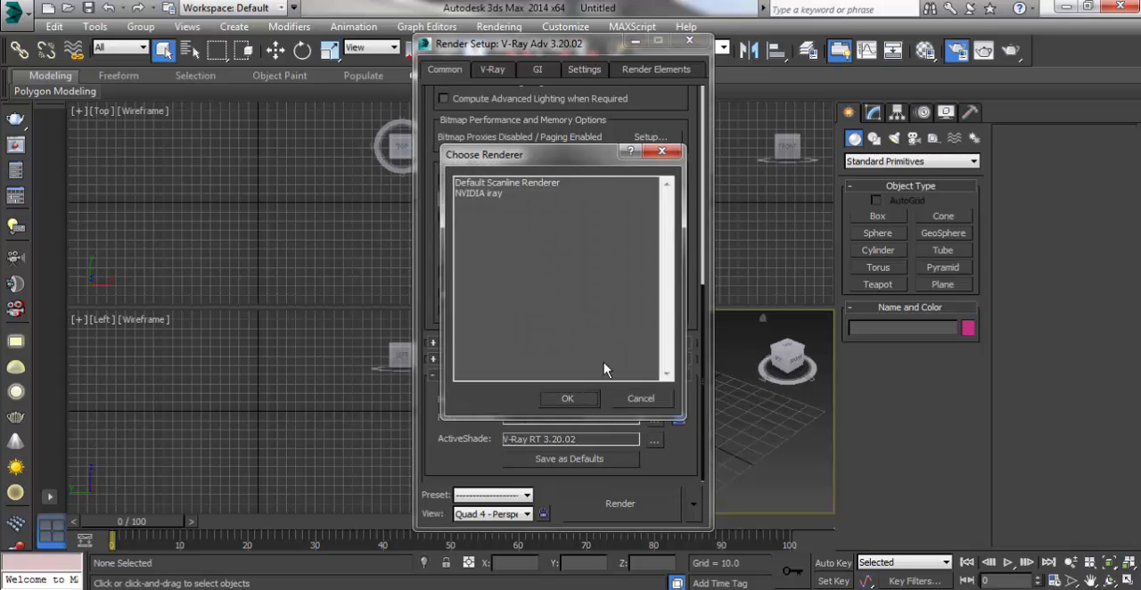
click(568, 399)
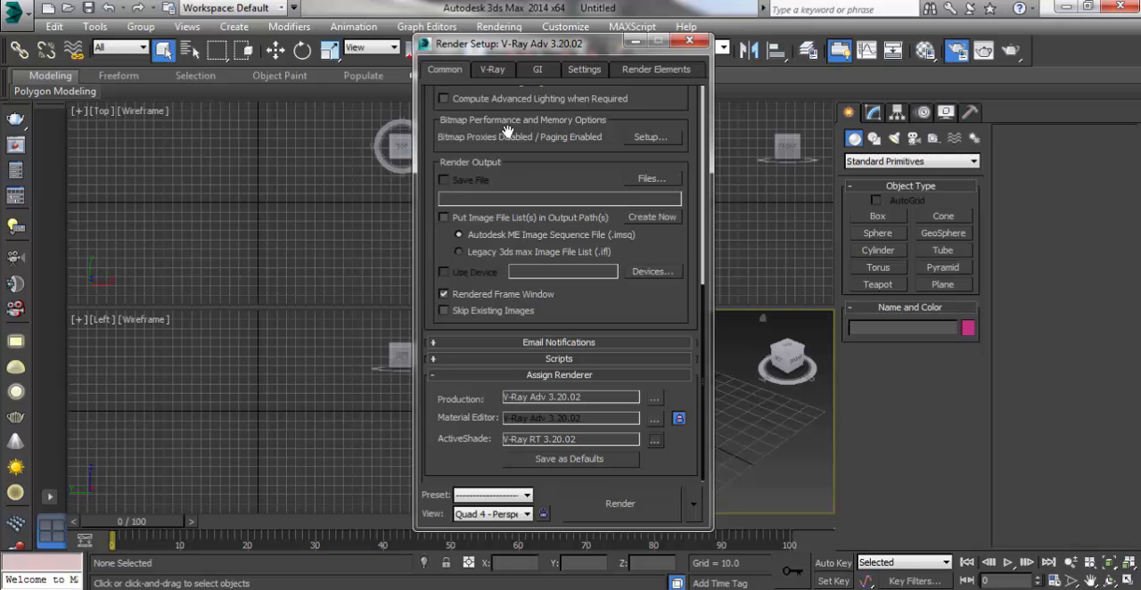
Step: Review V-Ray's Authorization, About V-Ray, Frame buffer and Global switches settings
click(493, 71)
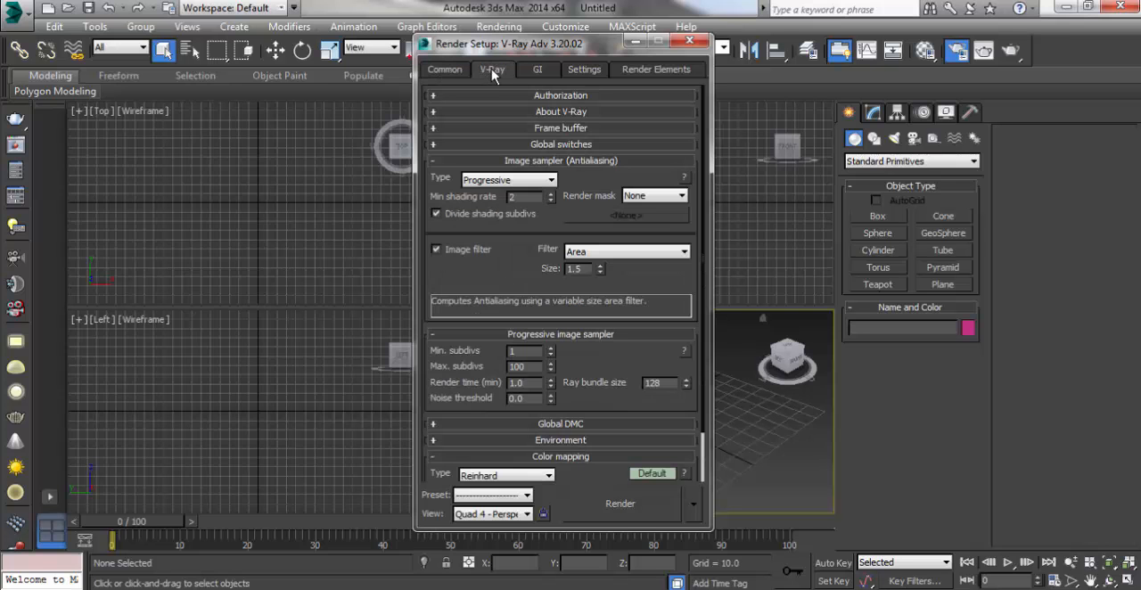
click(560, 95)
click(560, 95)
click(551, 113)
click(551, 112)
click(548, 129)
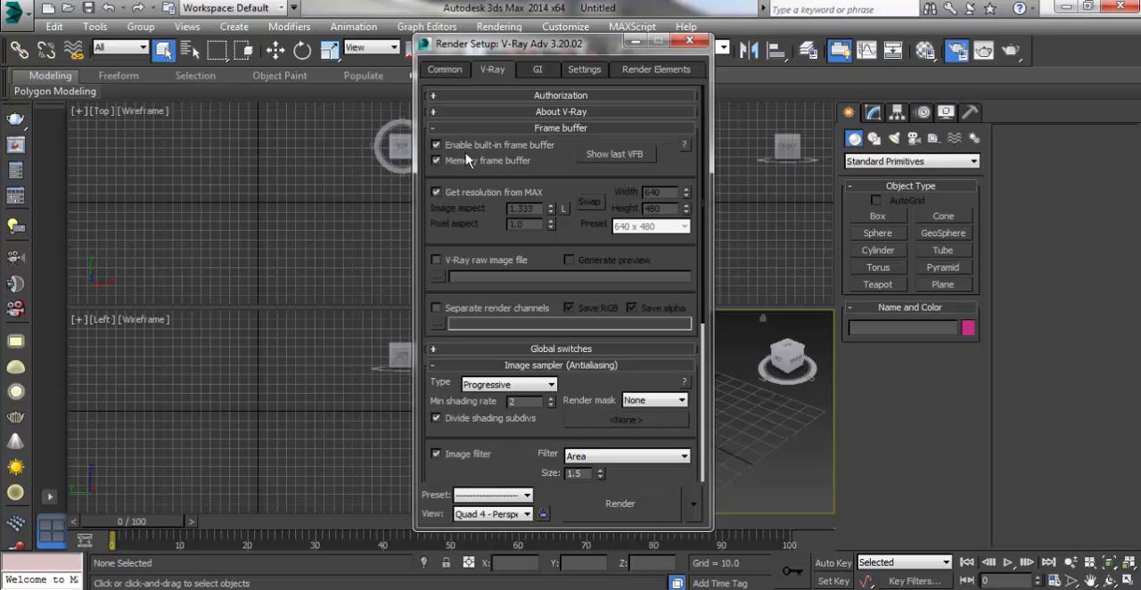
click(559, 129)
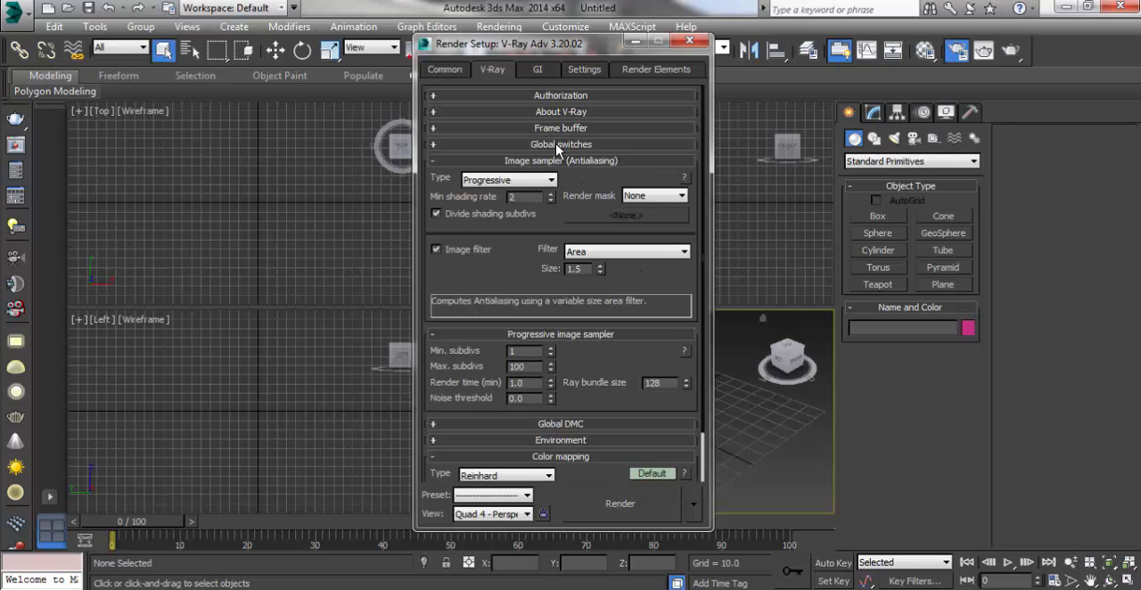
click(557, 145)
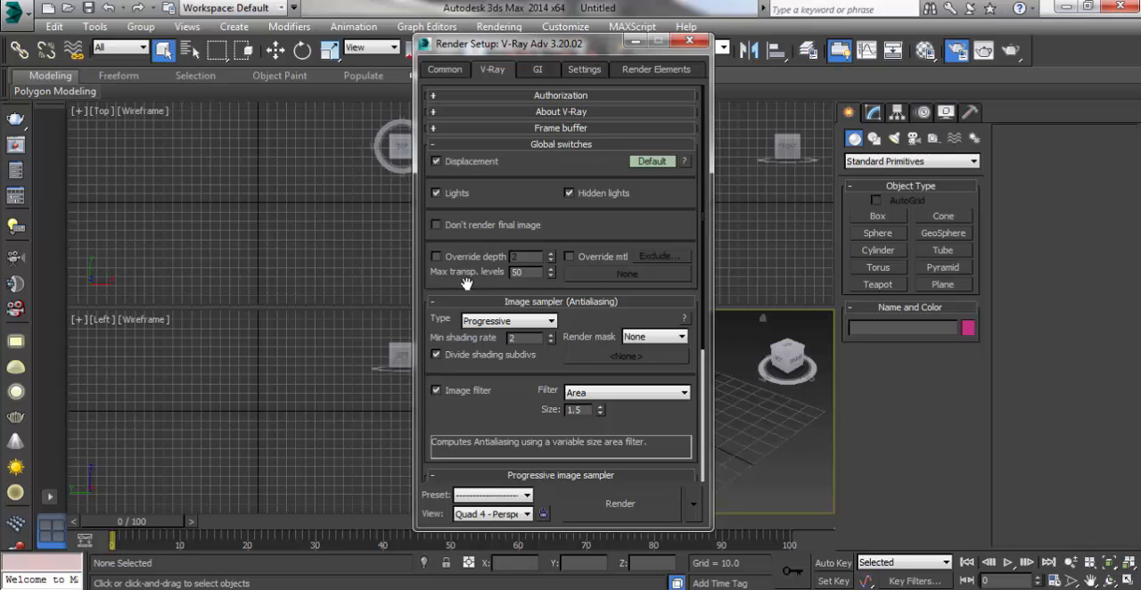
click(563, 145)
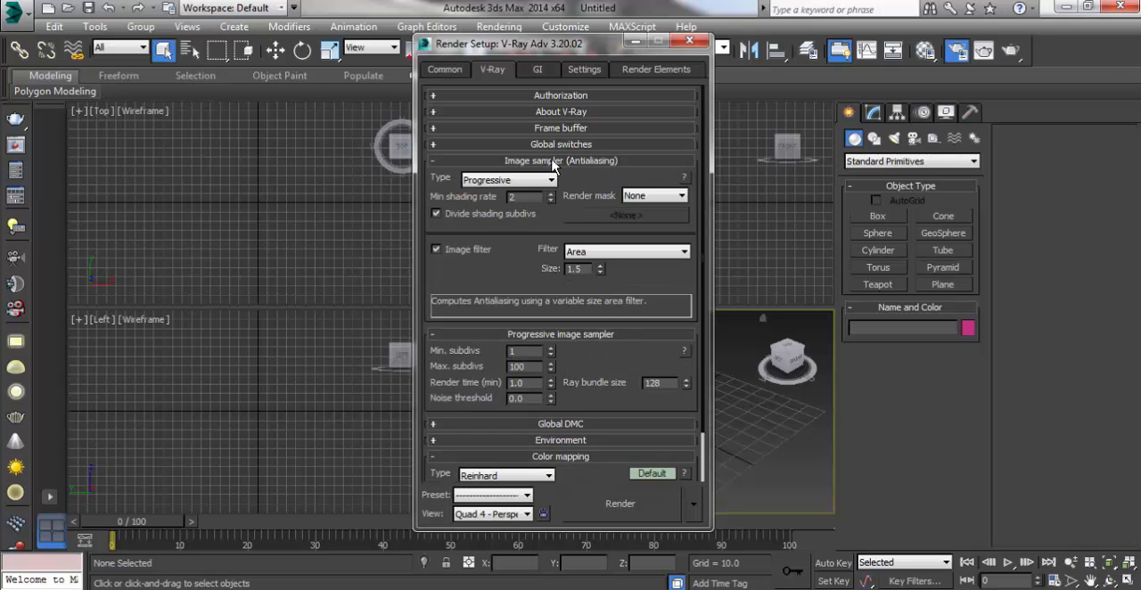
Step: Set the image sampler type to Adaptive and the image filter to Mitchell-Netravali, then collapse both sampler sections
click(539, 182)
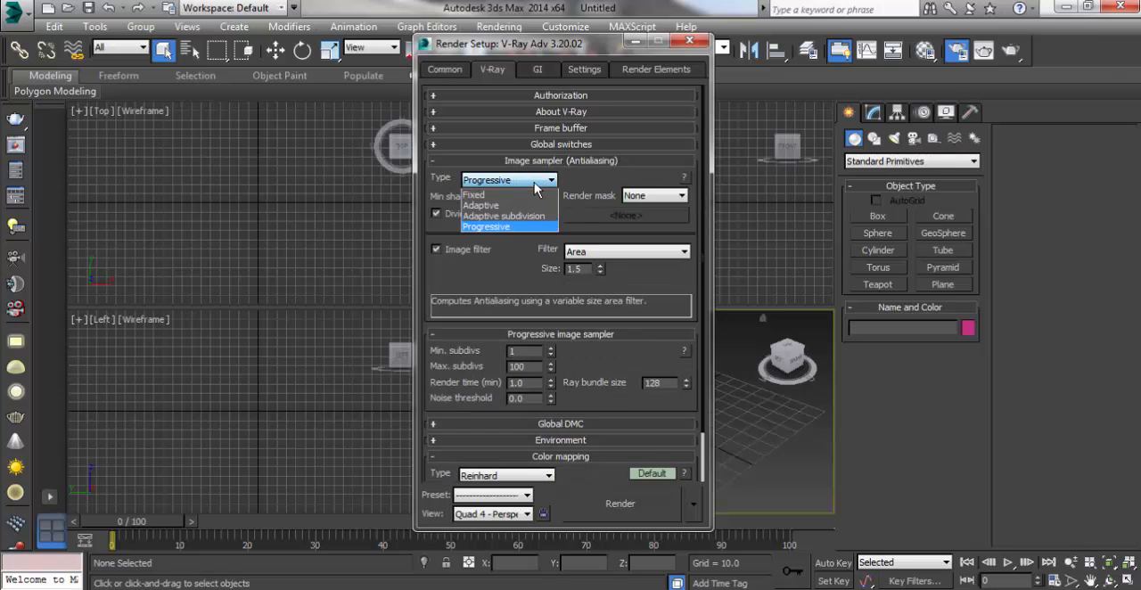
click(483, 206)
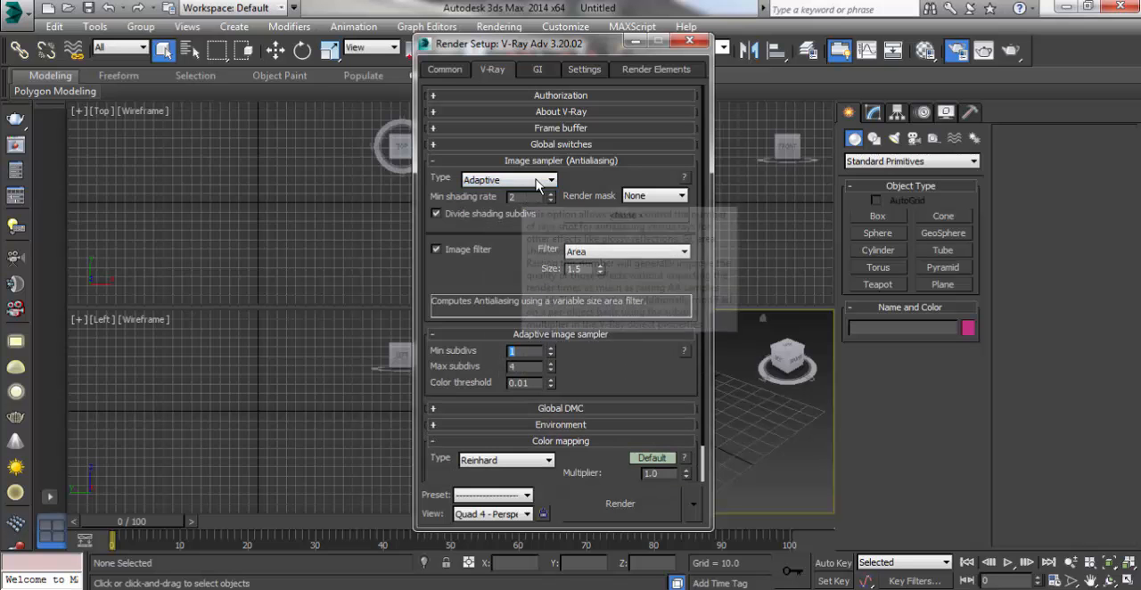
click(575, 251)
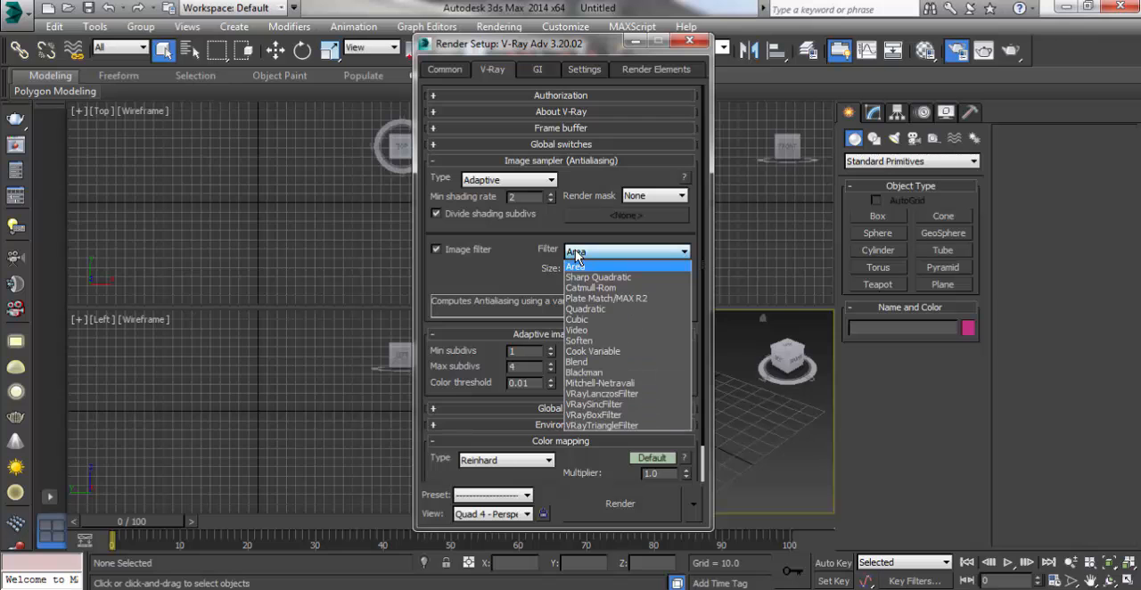
click(607, 382)
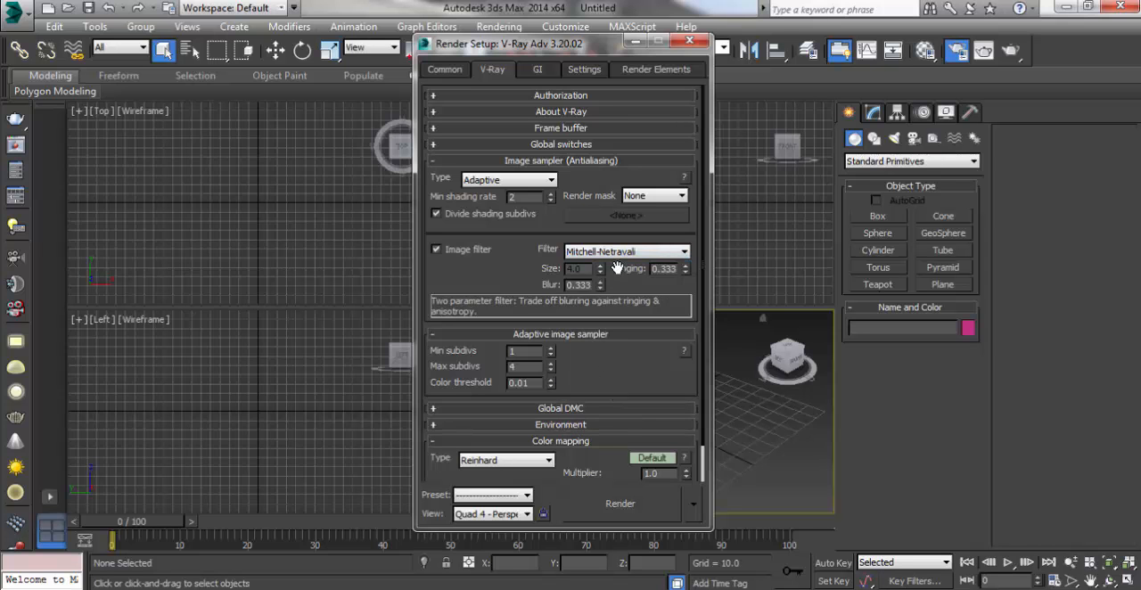
click(569, 170)
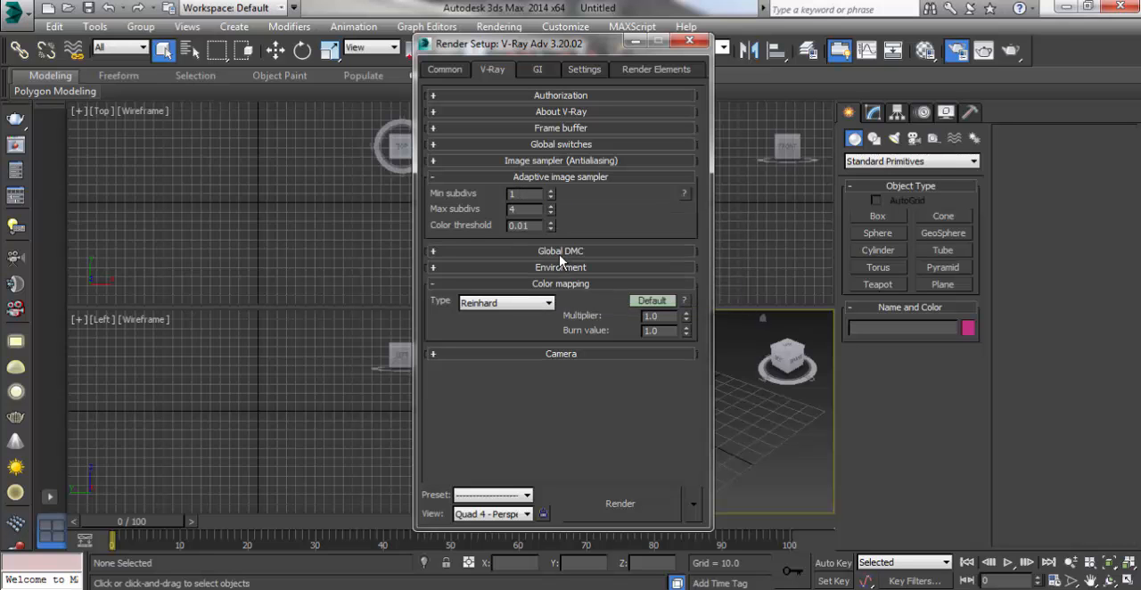
click(559, 177)
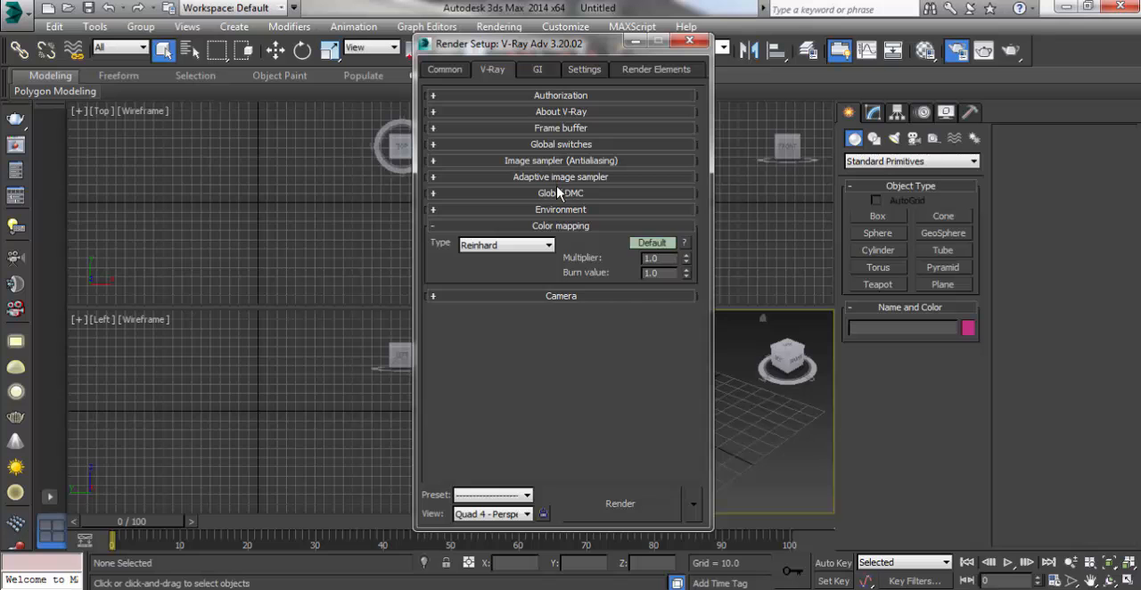
Step: Review V-Ray's Global DMC and Environment settings, collapsing each section after viewing it
click(559, 193)
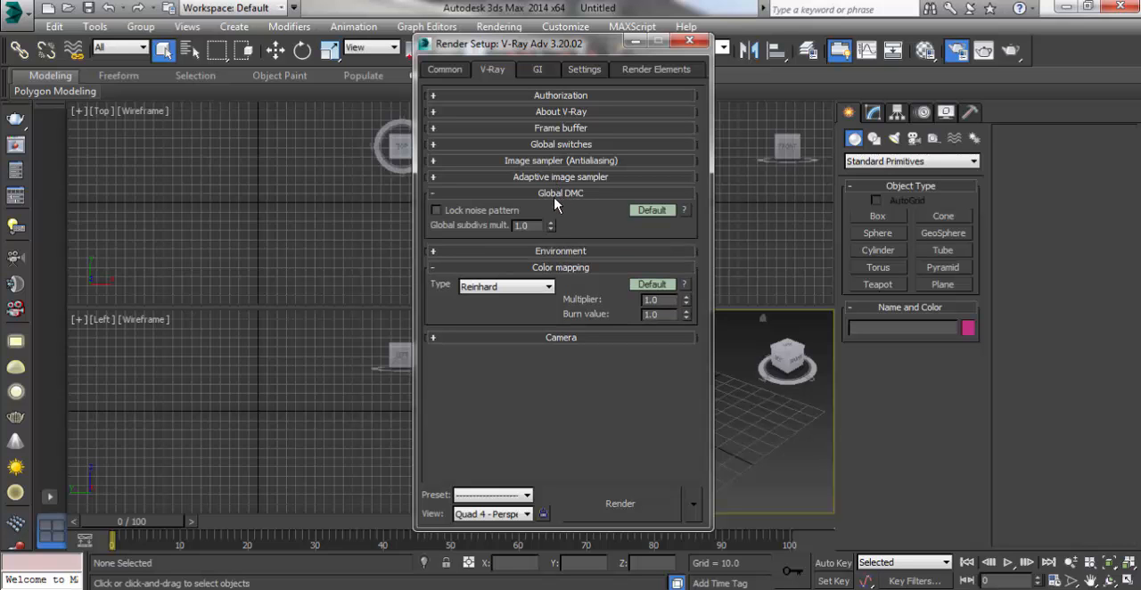
click(561, 193)
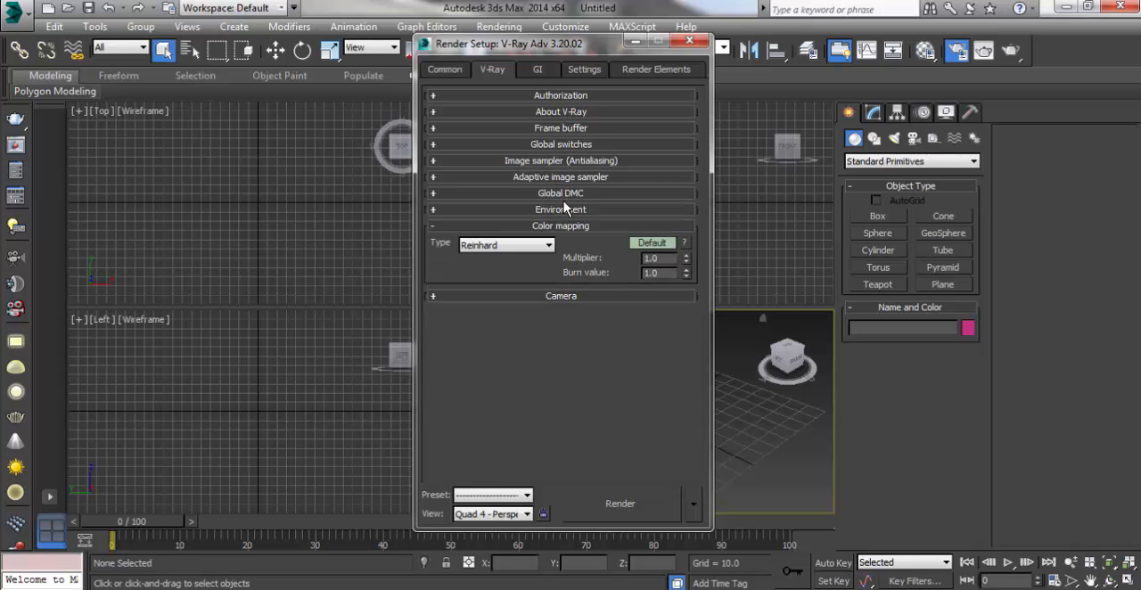
click(562, 211)
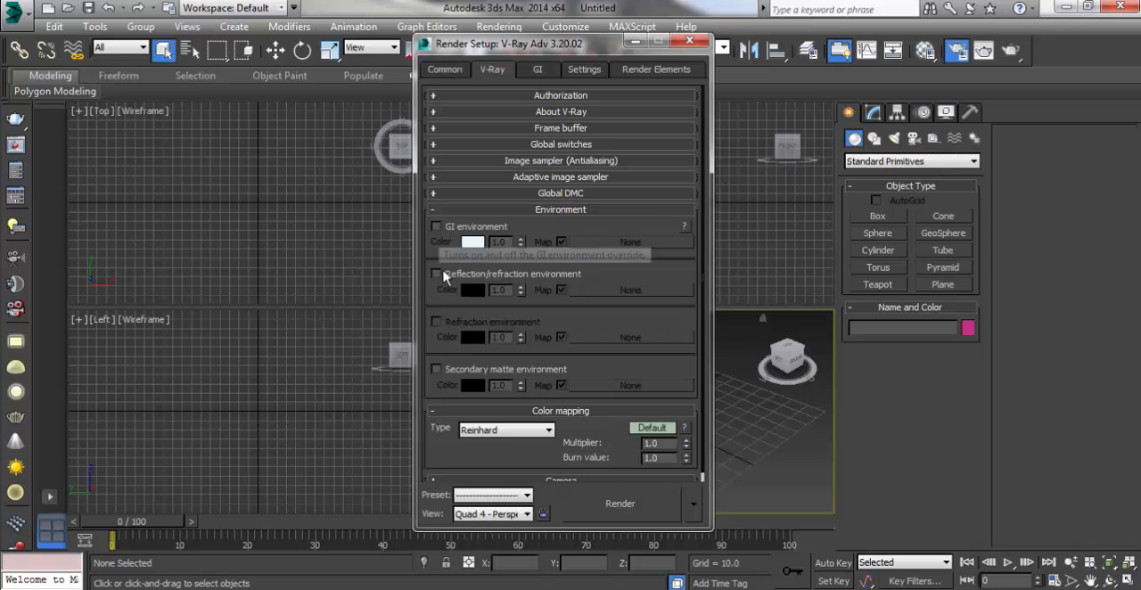
click(546, 210)
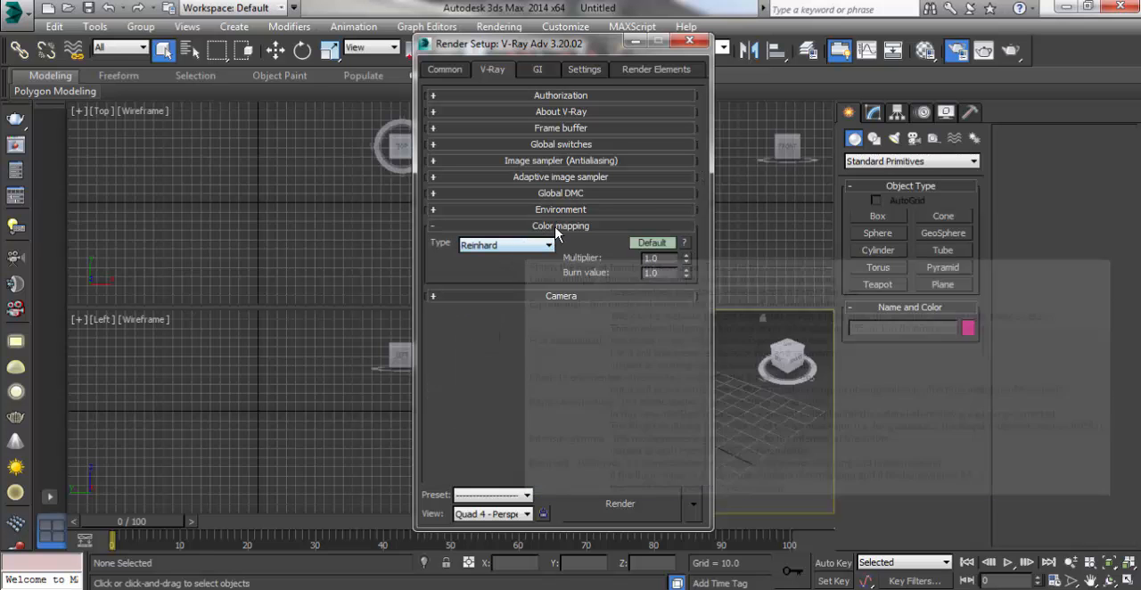
Step: Set the color mapping type to Intensity exponential and collapse the Color mapping section
click(525, 249)
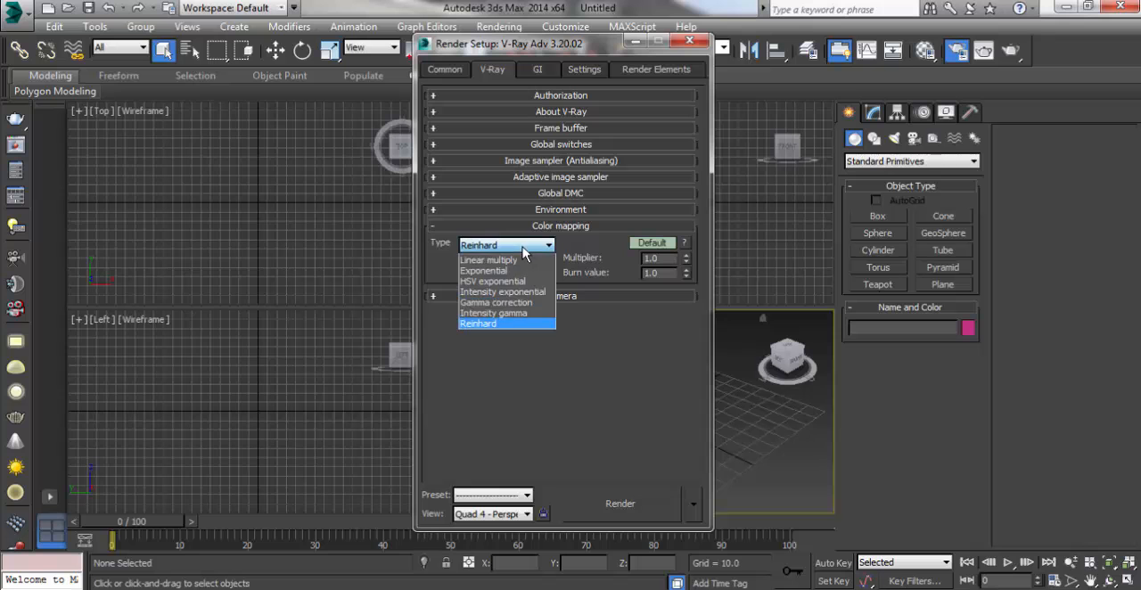
click(504, 292)
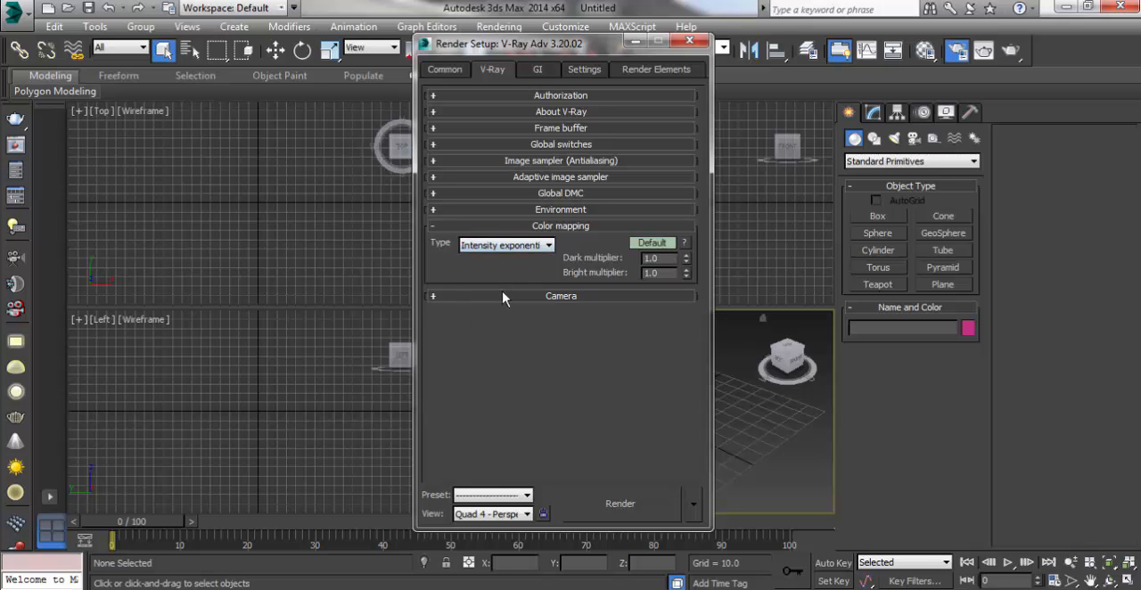
click(558, 227)
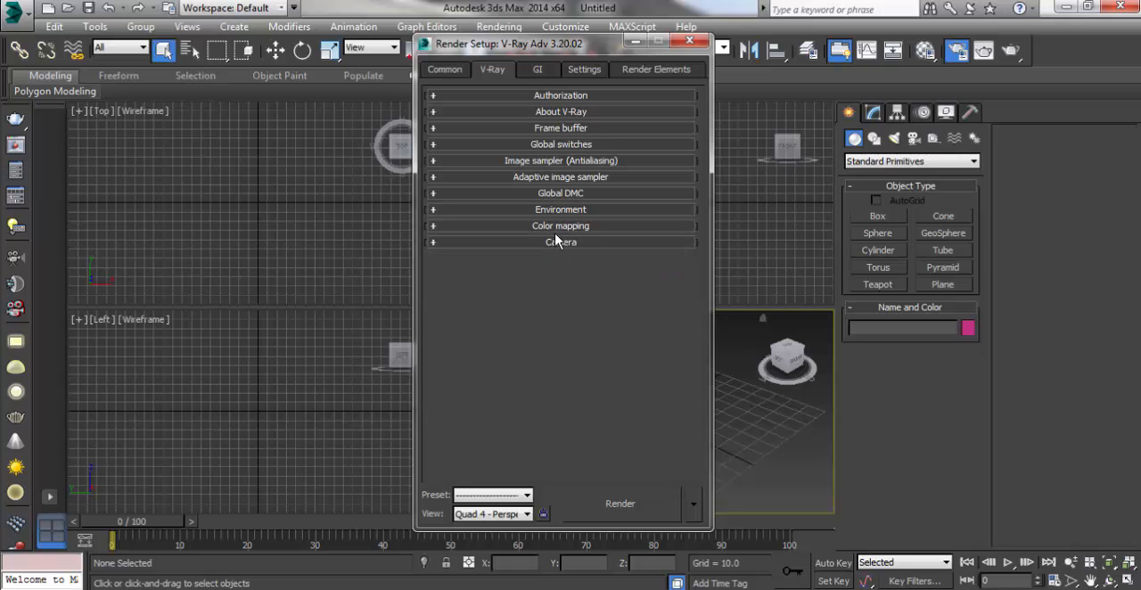
Step: Review V-Ray's Camera settings for camera type, motion blur and depth of field
click(558, 243)
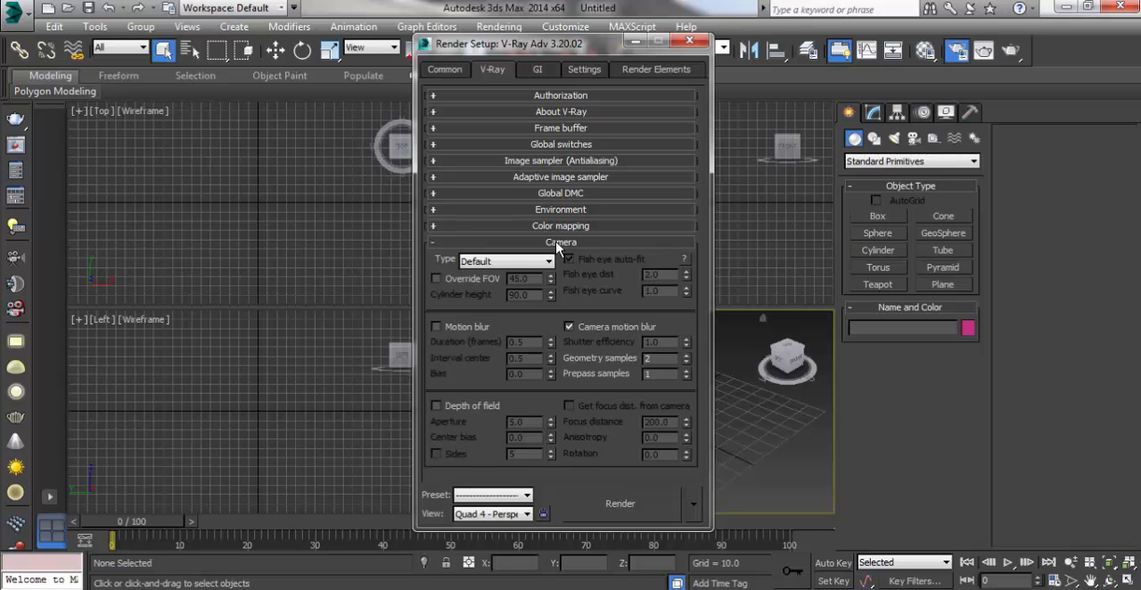
click(558, 243)
click(551, 243)
click(545, 245)
Step: Set the global illumination primary engine to Irradiance map and the secondary engine to Light cache
click(538, 70)
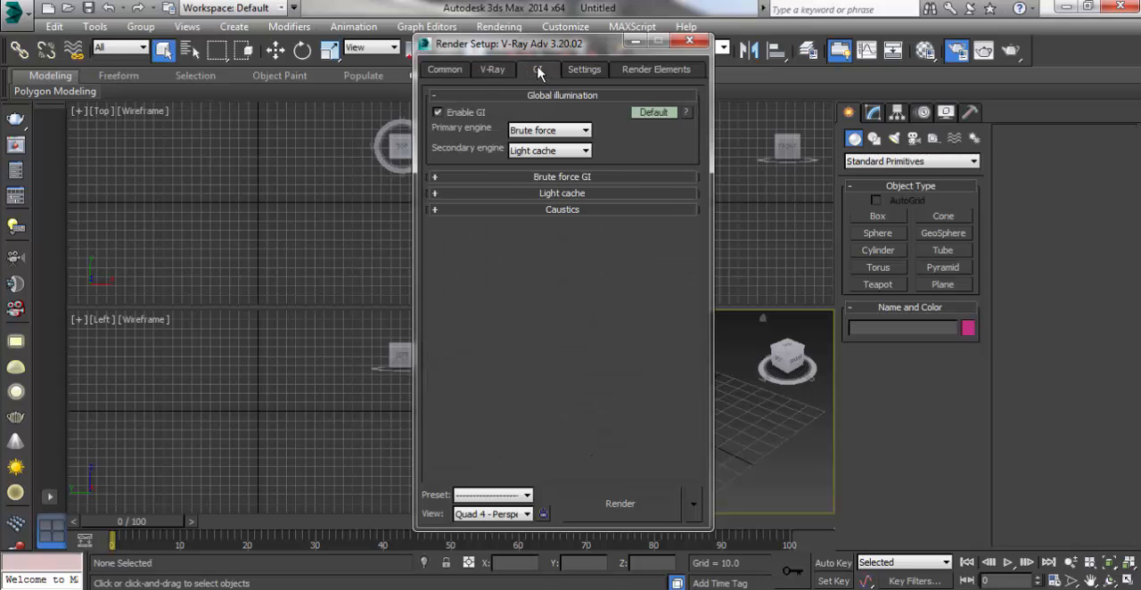
click(535, 132)
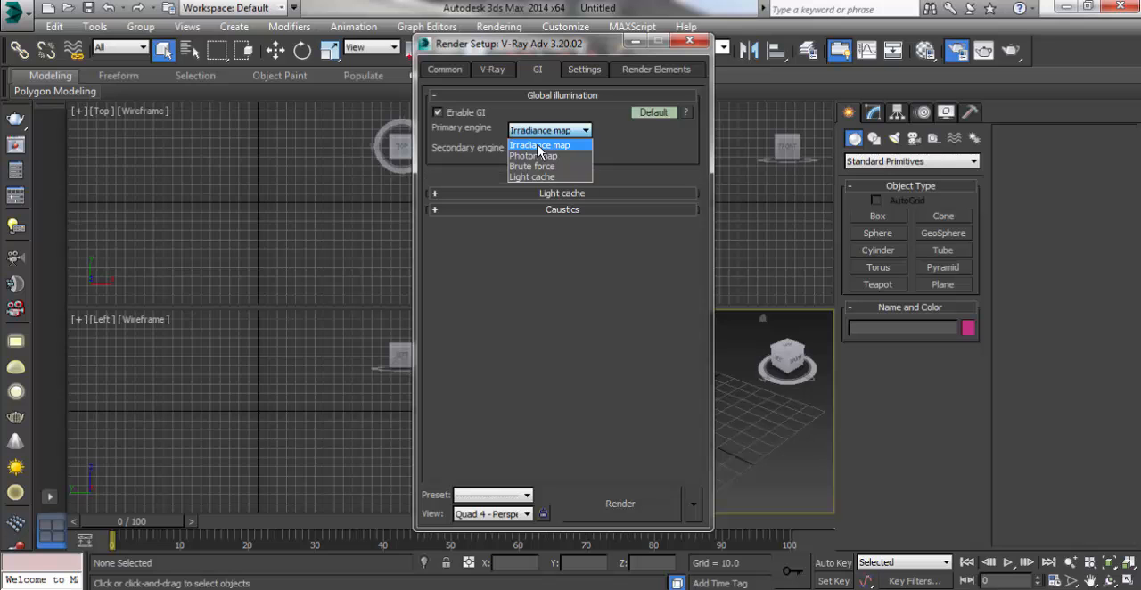
click(539, 146)
click(541, 151)
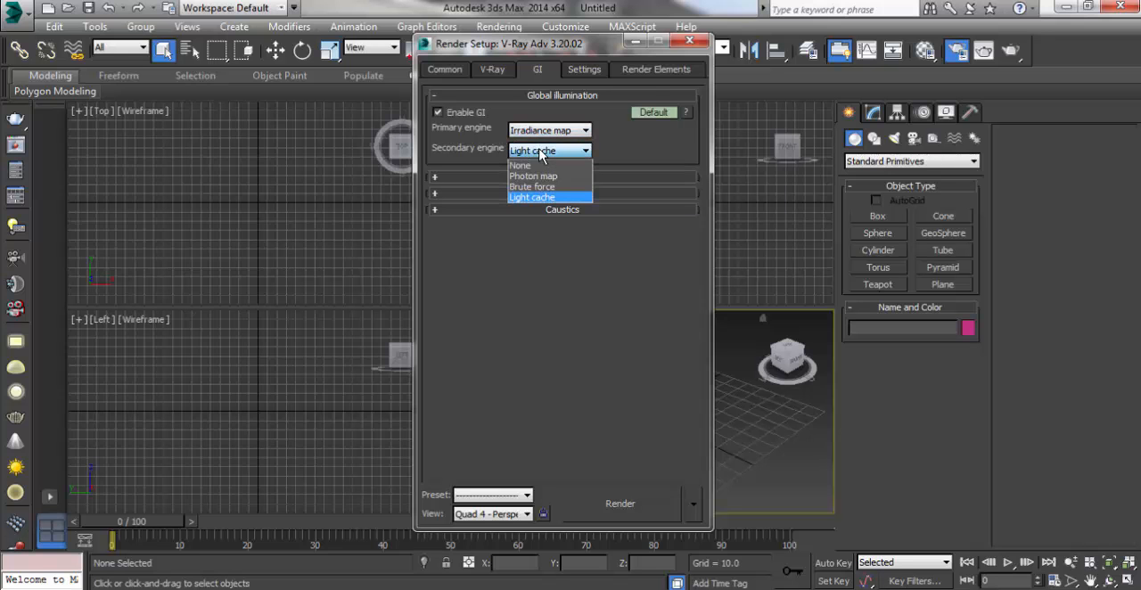
click(531, 198)
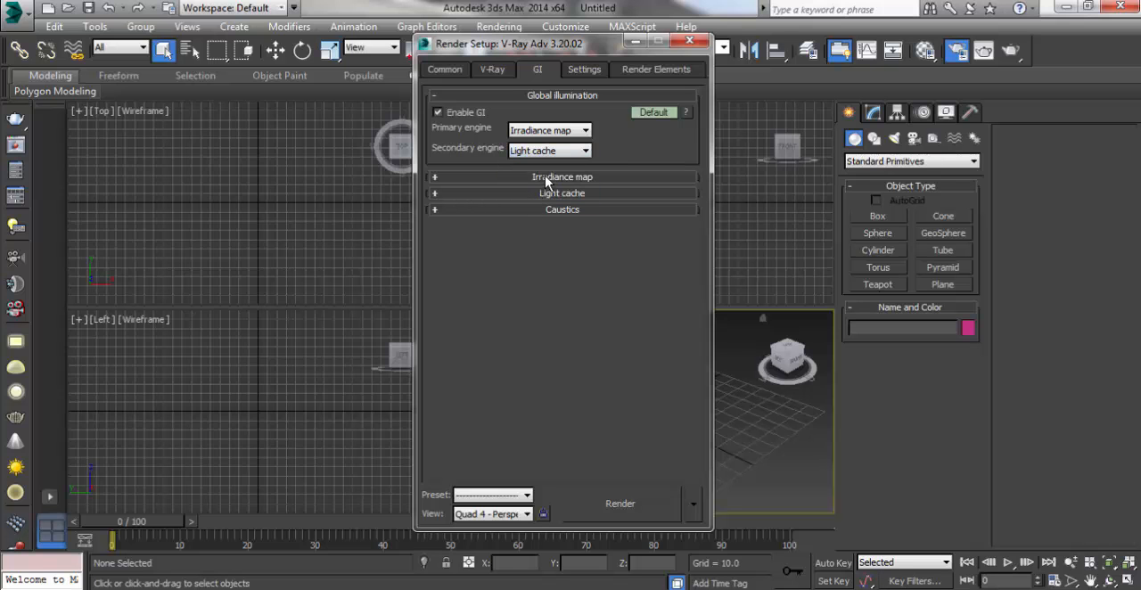
Step: Expand the Irradiance map settings and choose Low as the current preset
click(549, 178)
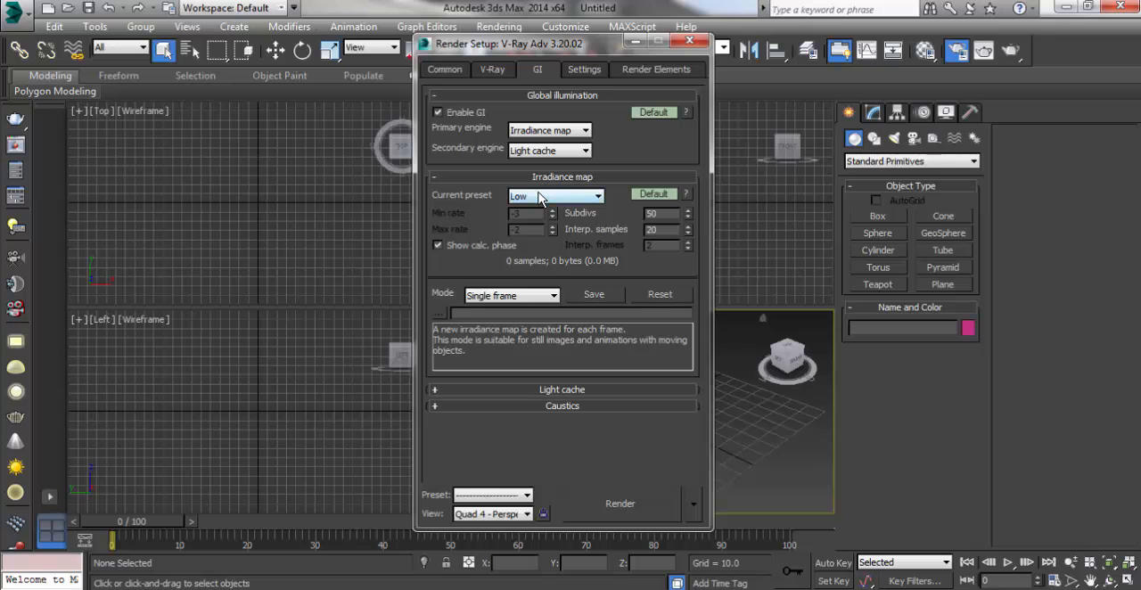
click(542, 196)
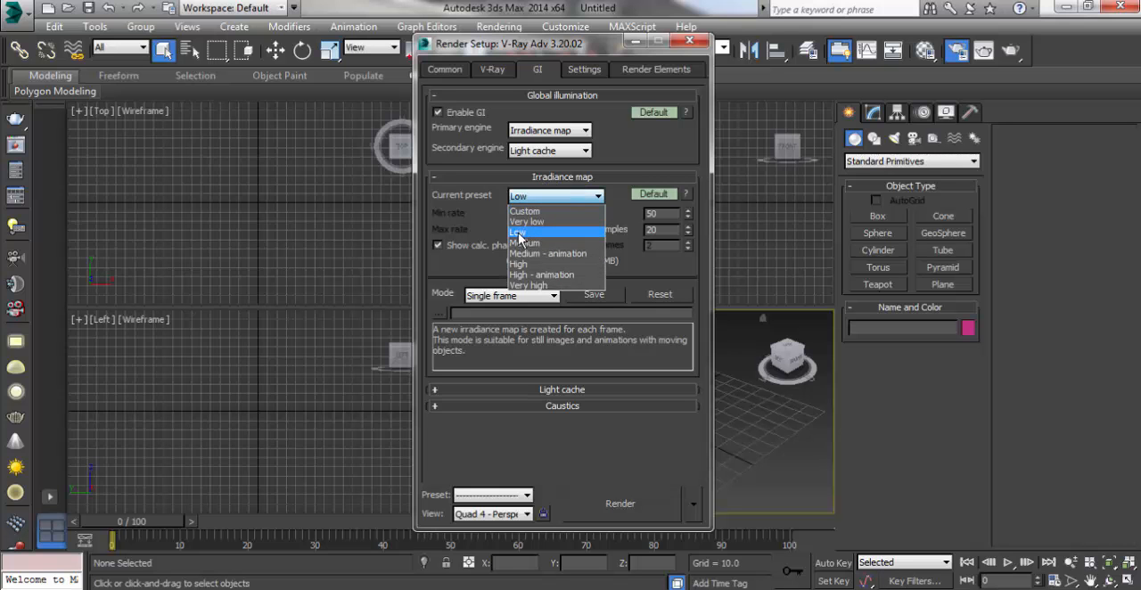
click(520, 233)
click(551, 198)
click(525, 234)
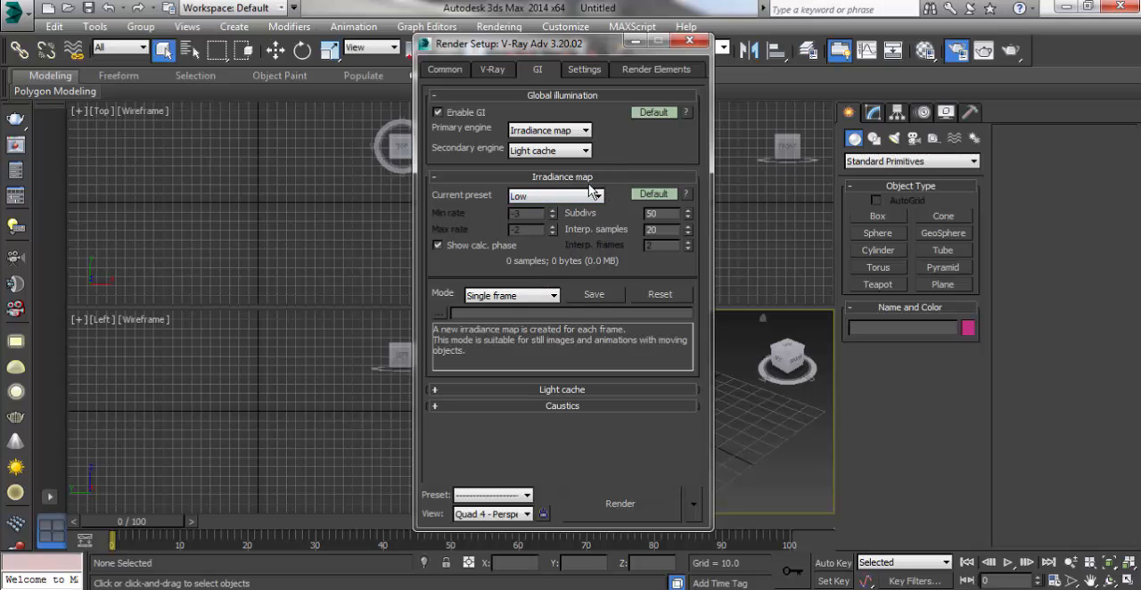
Step: Check which output size presets are offered in the common render settings, keeping Custom
click(451, 71)
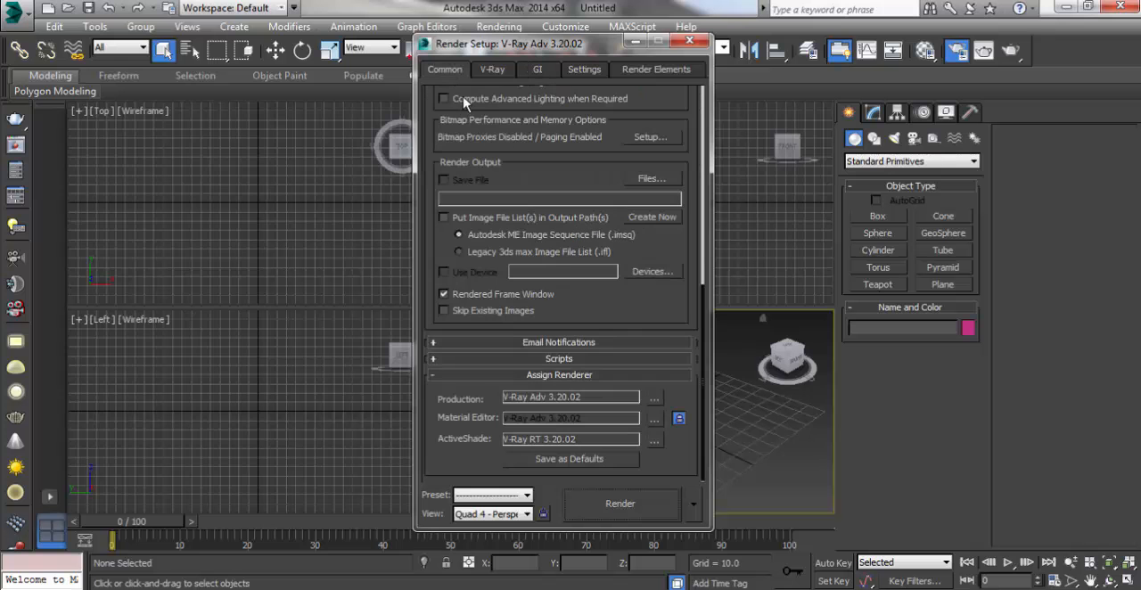
drag(705, 306, 704, 119)
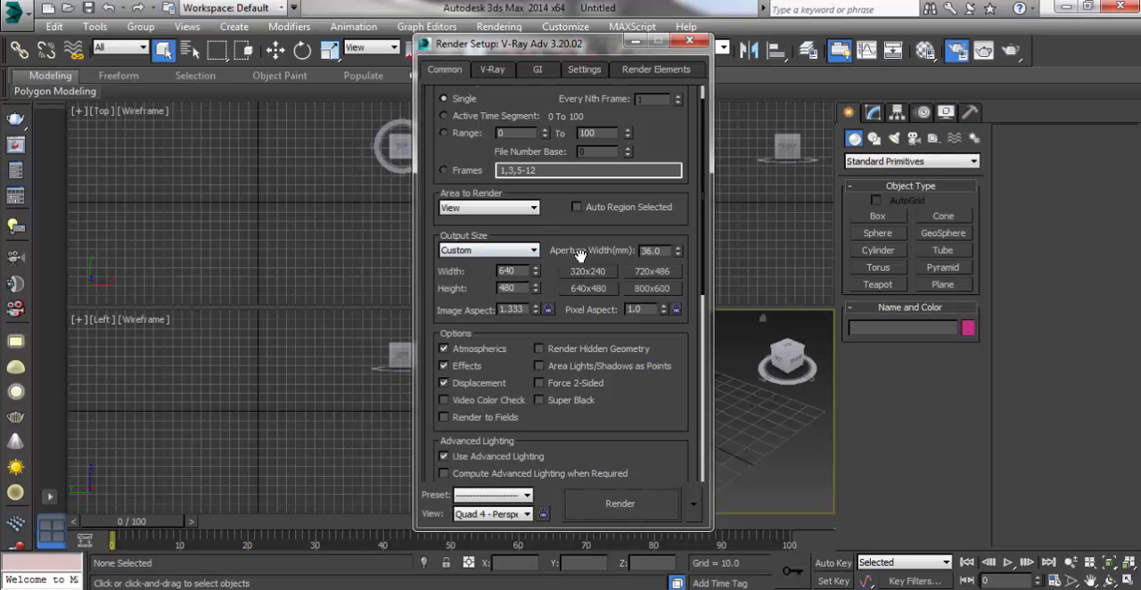
click(506, 253)
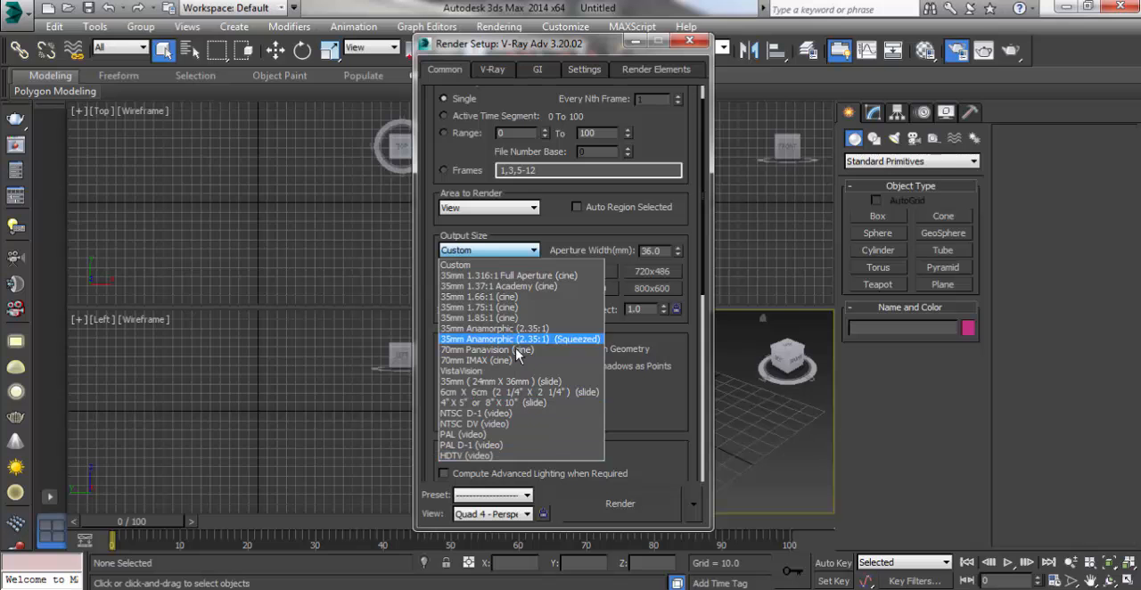
click(564, 241)
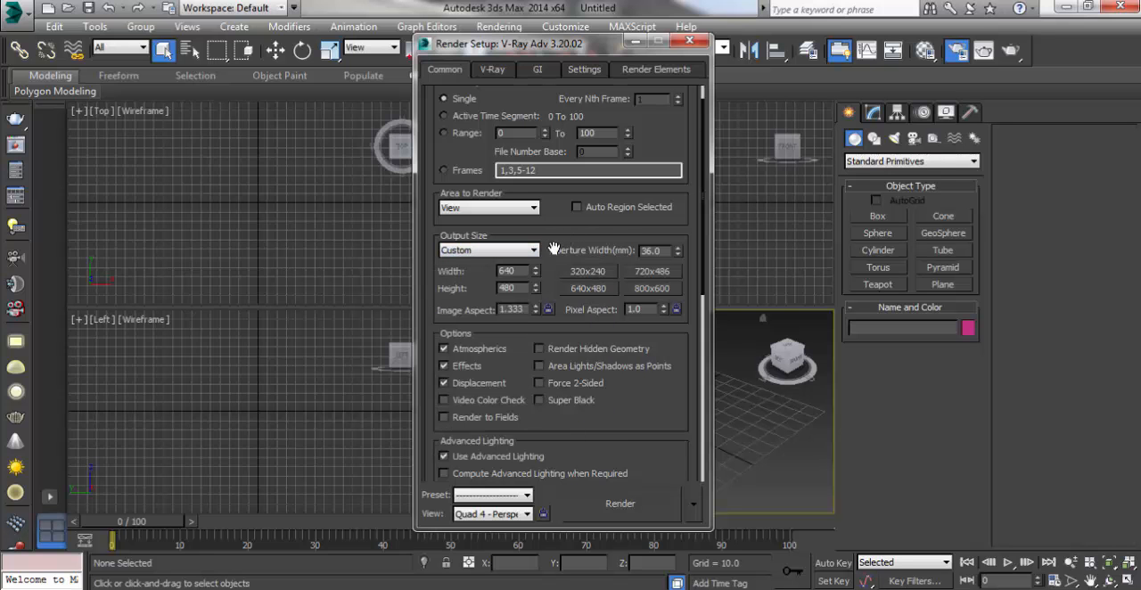
Step: Collapse the Irradiance map section and review the Light cache settings
click(548, 71)
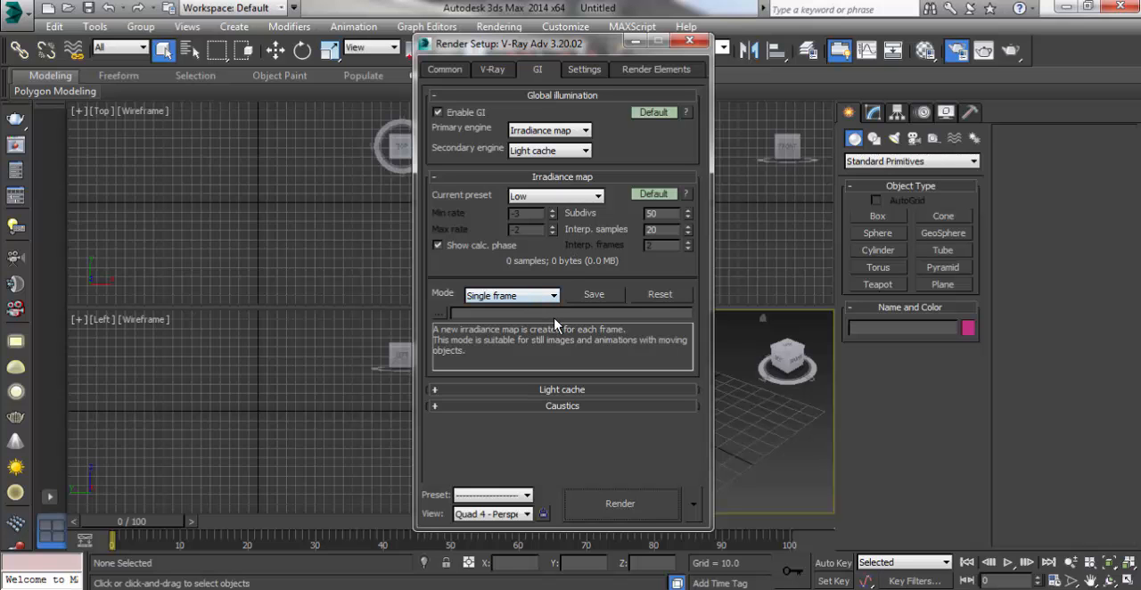
click(549, 179)
click(552, 195)
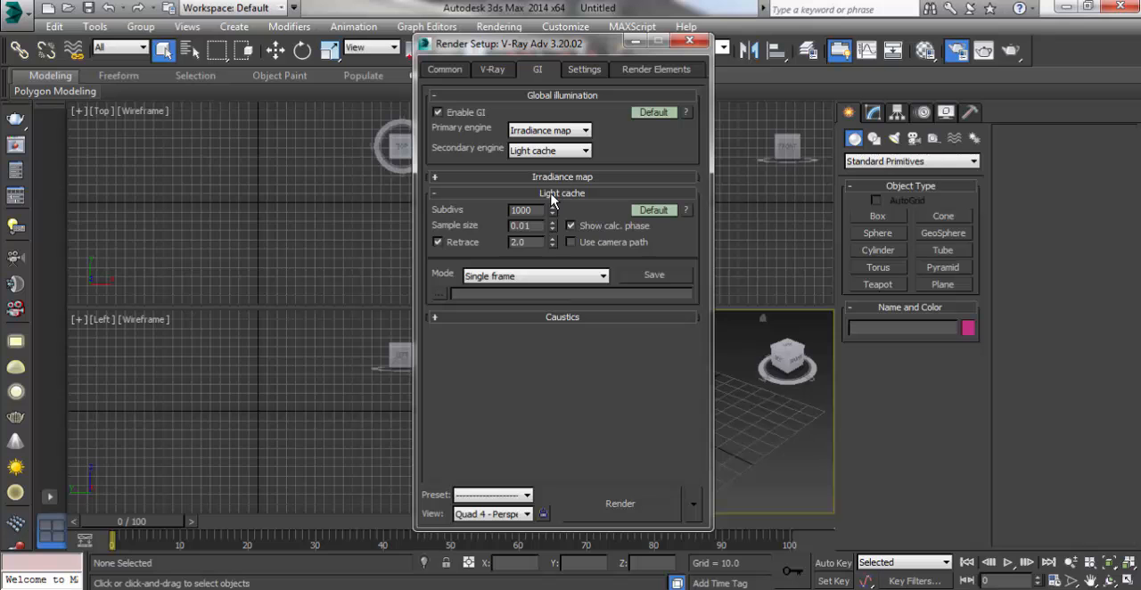
click(552, 195)
click(552, 195)
click(562, 193)
click(561, 194)
click(560, 190)
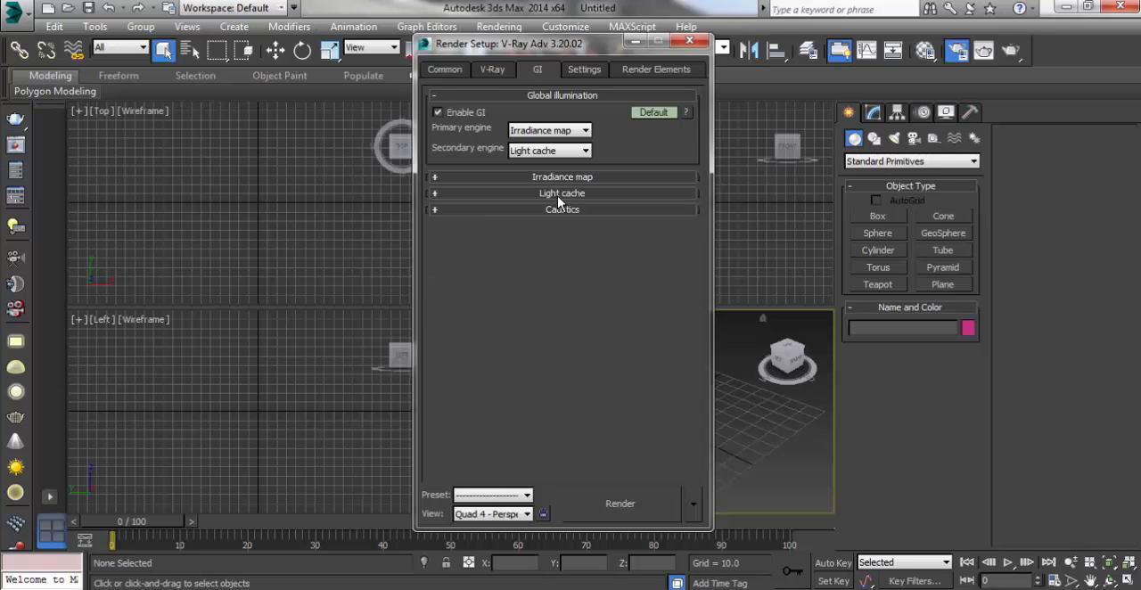
Step: Review the render System settings and V-Ray's Default displacement options
click(583, 69)
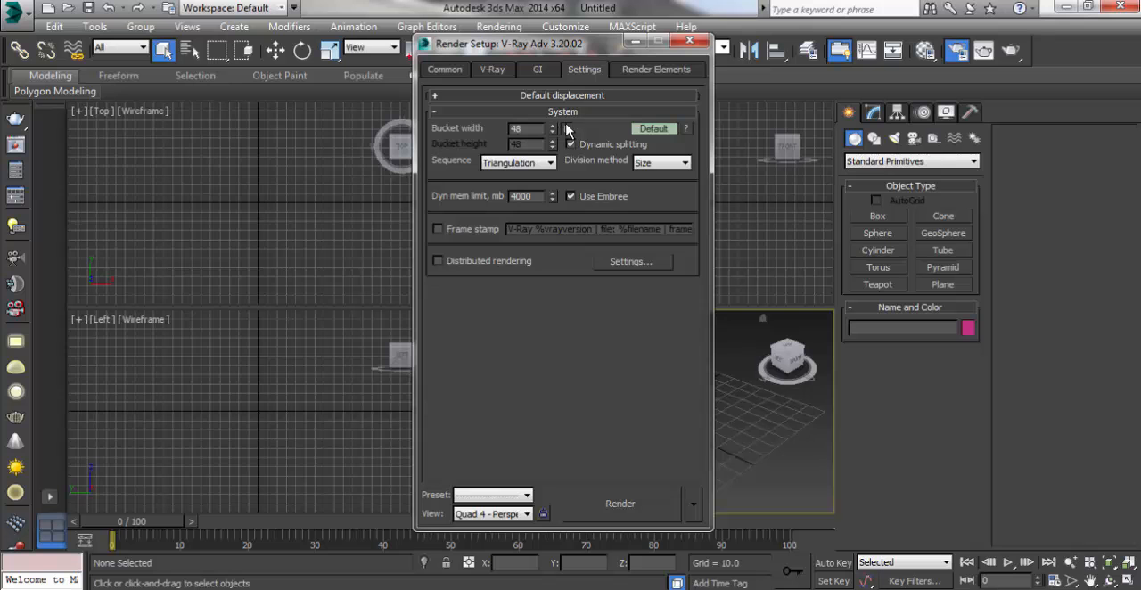
click(547, 96)
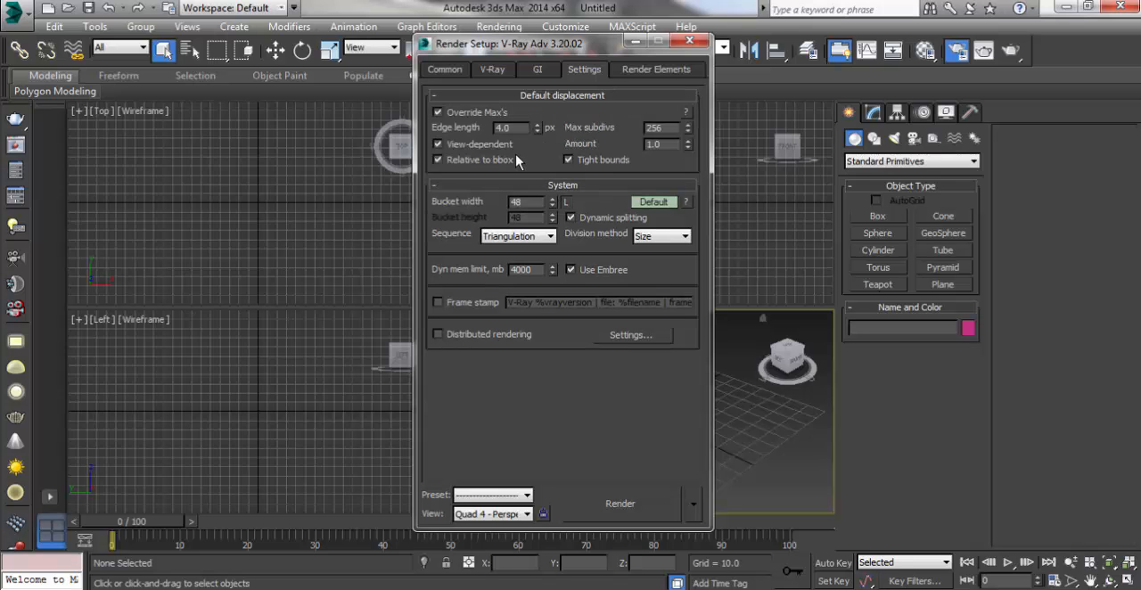
click(558, 98)
Step: Recheck the Irradiance map and Light cache settings of the global illumination, leaving both sections collapsed
click(535, 72)
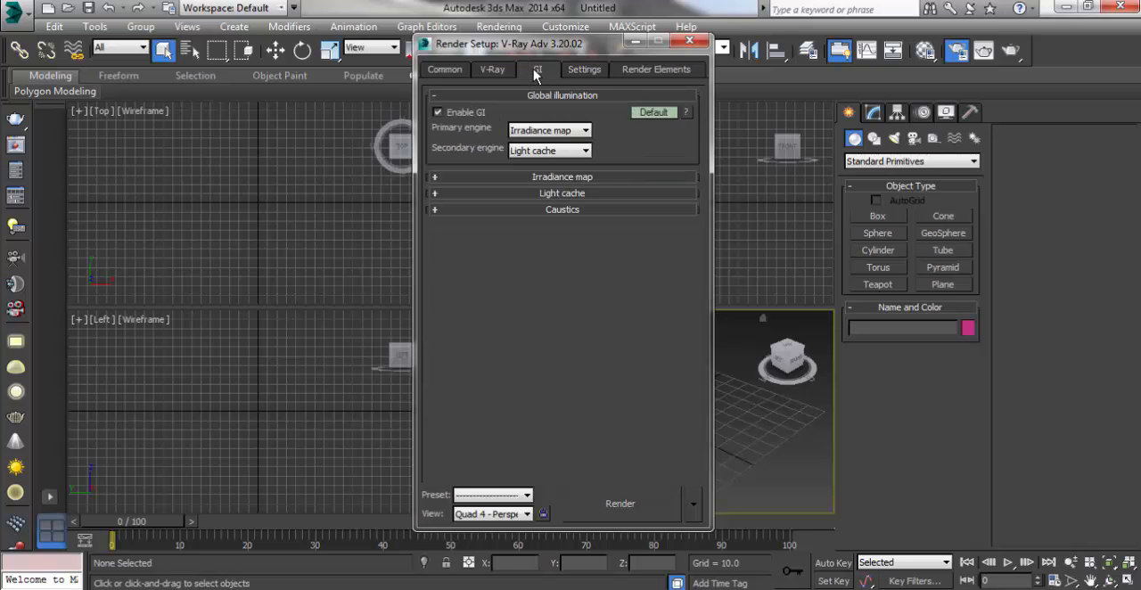
click(539, 178)
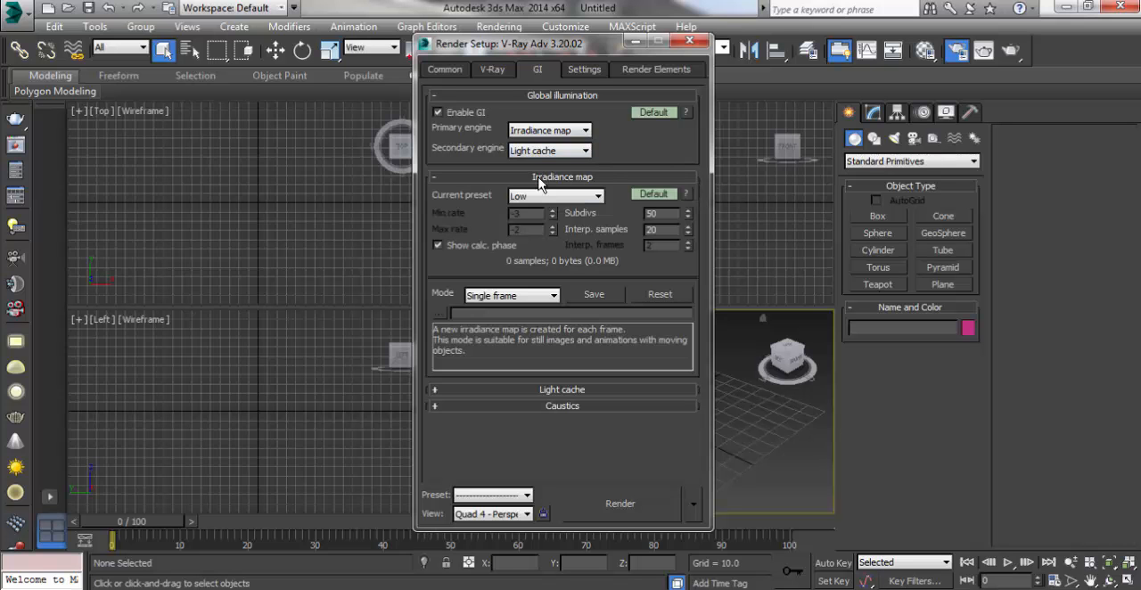
click(540, 178)
click(536, 195)
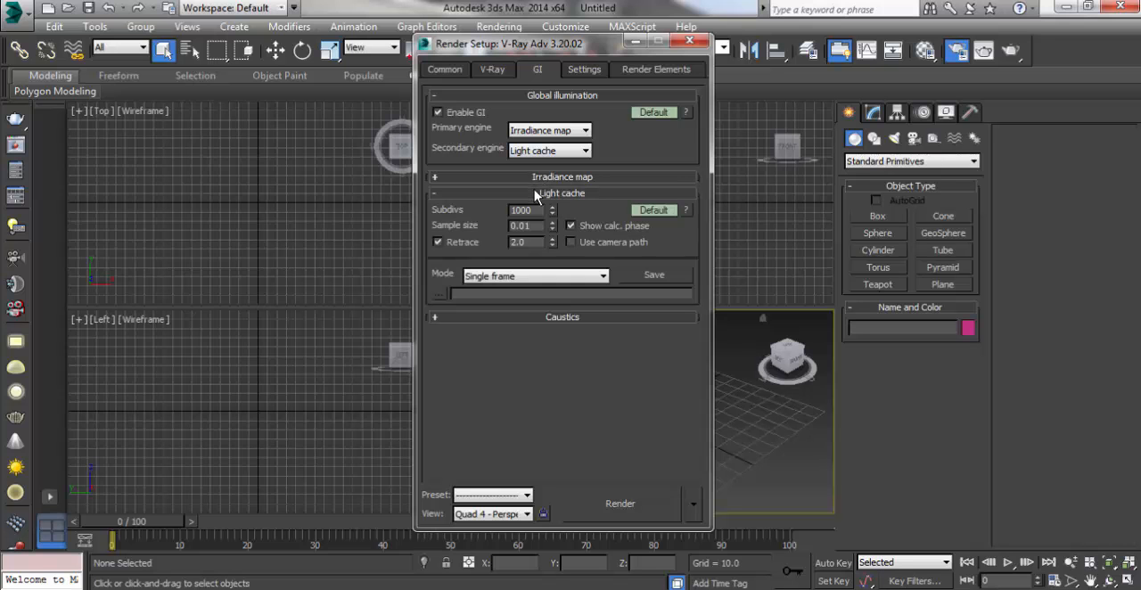
click(536, 194)
Step: Recheck V-Ray's Environment, Global DMC, Adaptive image sampler, Image sampler and Global switches settings
click(492, 72)
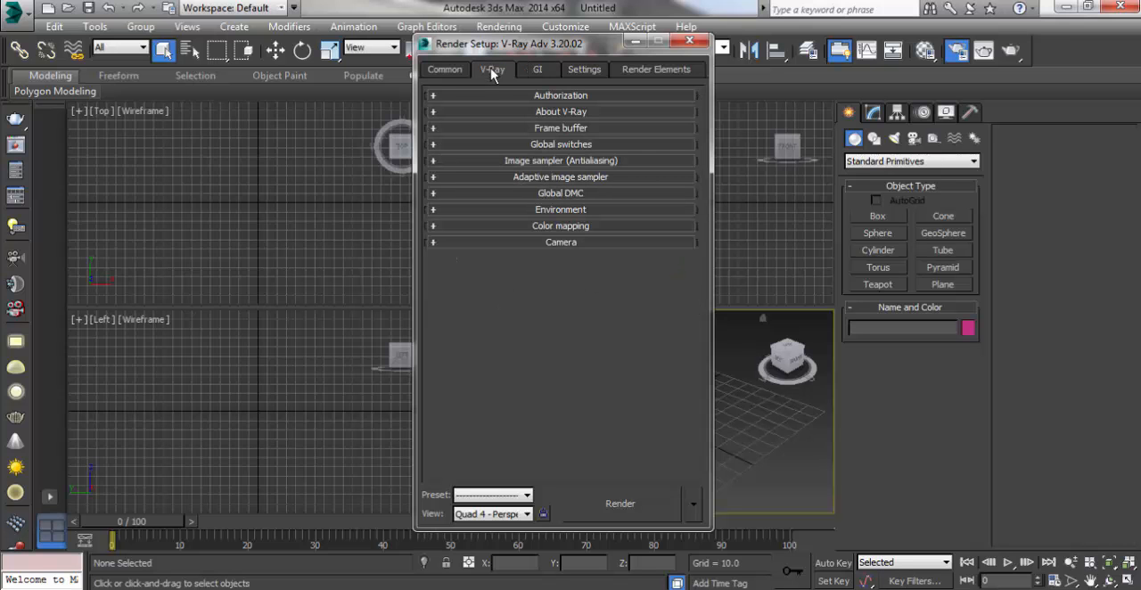
click(548, 209)
click(549, 209)
click(552, 195)
click(554, 193)
click(556, 178)
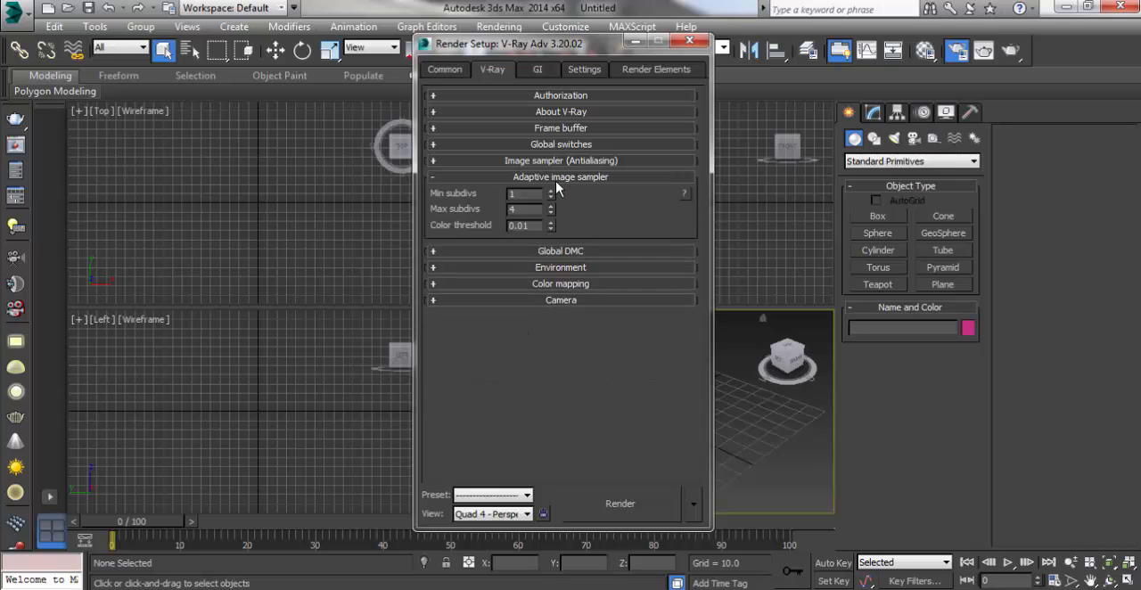
click(557, 177)
click(557, 162)
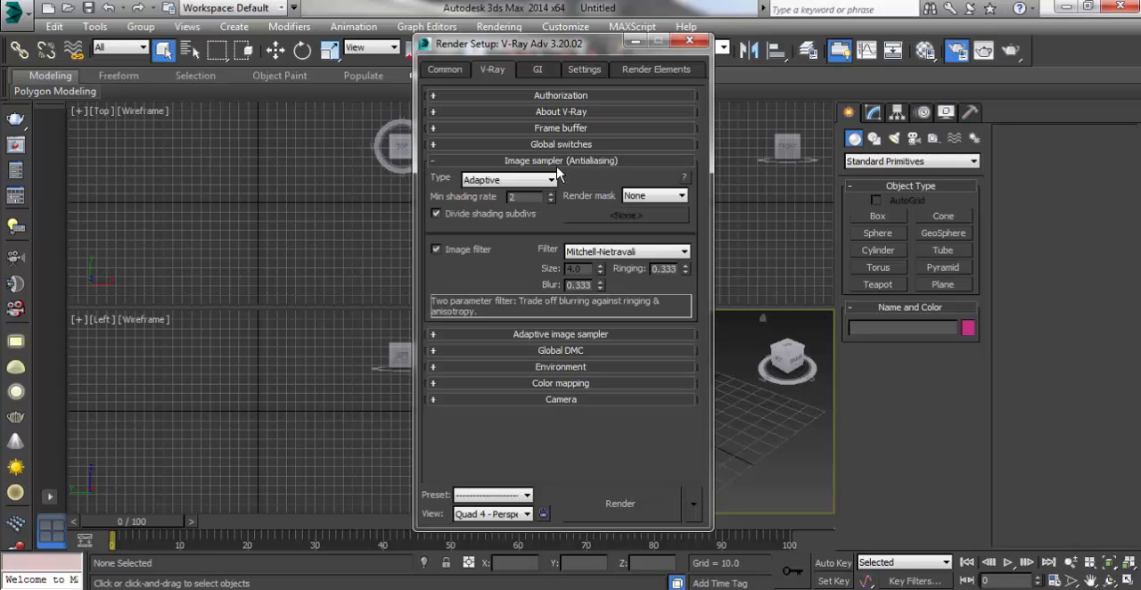
click(559, 163)
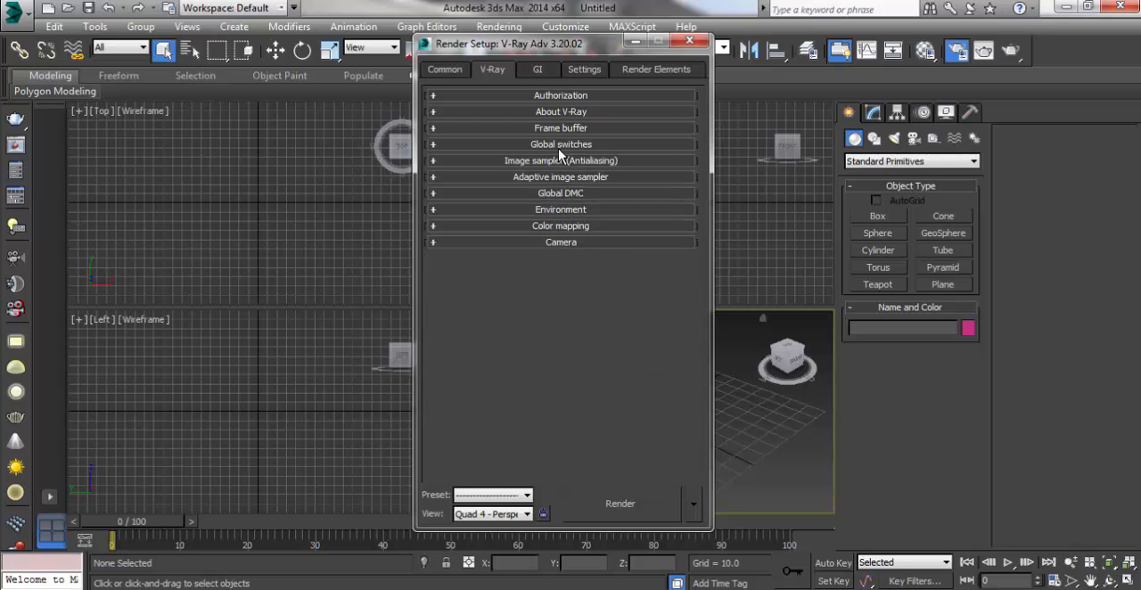
click(560, 146)
click(560, 149)
Step: Browse the render elements available to add, and close the list without adding any
click(638, 76)
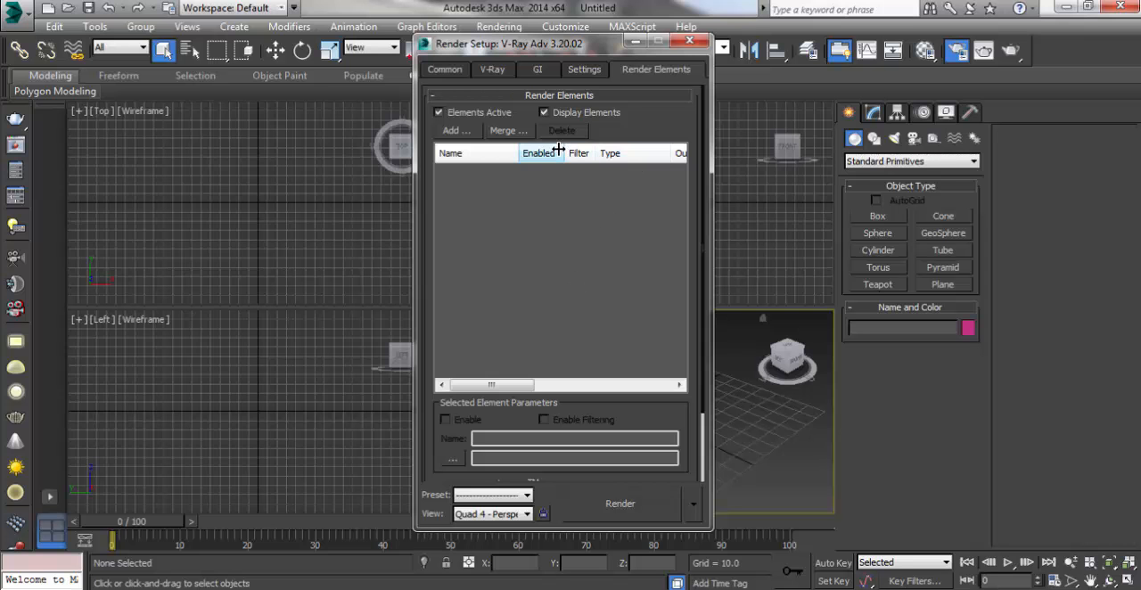
click(457, 131)
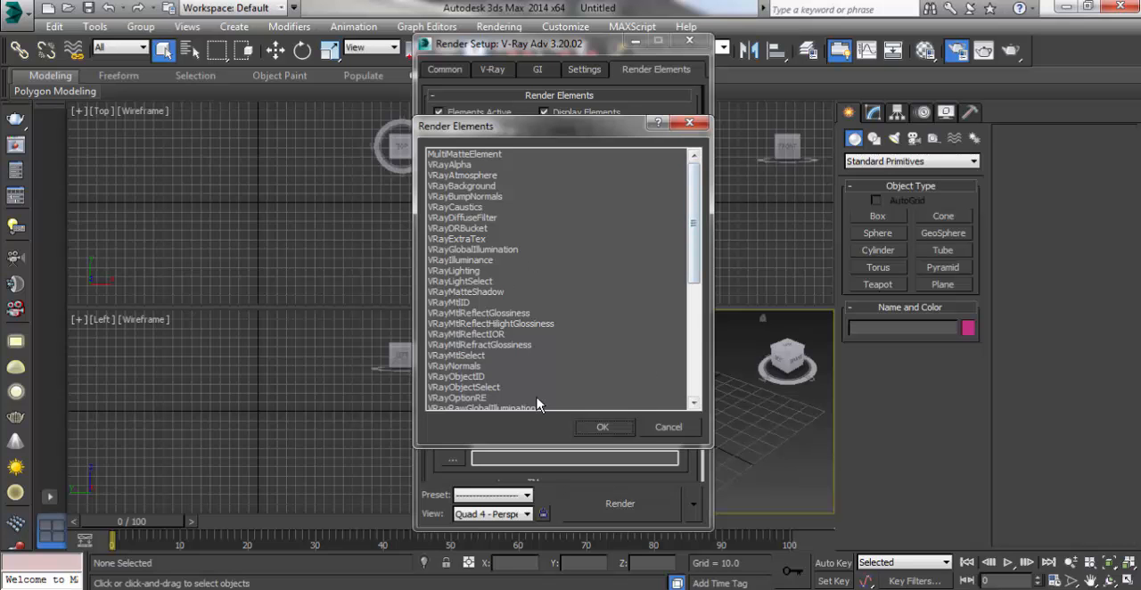
mouse_move(699, 247)
mouse_down()
mouse_move(695, 374)
mouse_move(695, 266)
mouse_up()
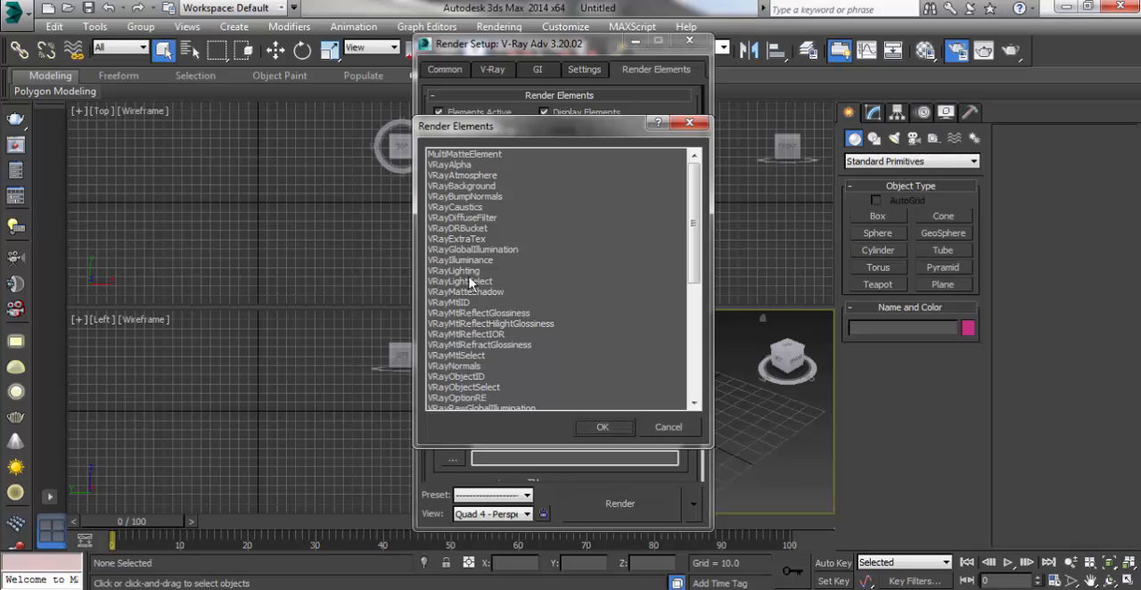
click(669, 427)
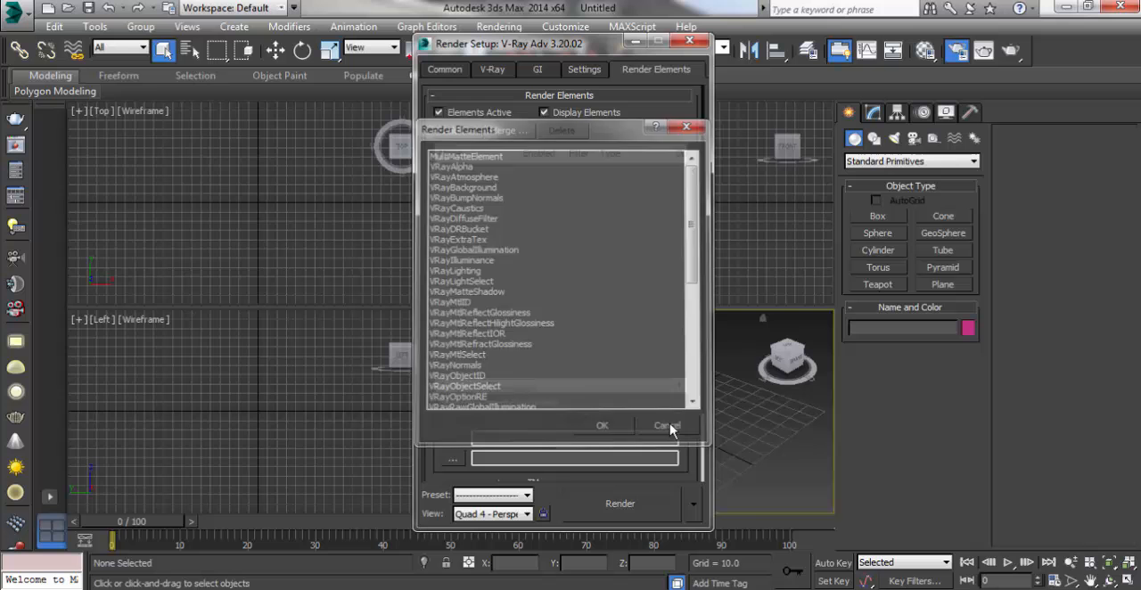
Step: Close the render settings and import the gt bank 3DS file from the Desktop, merging its objects with the current scene with unit conversion on
click(689, 44)
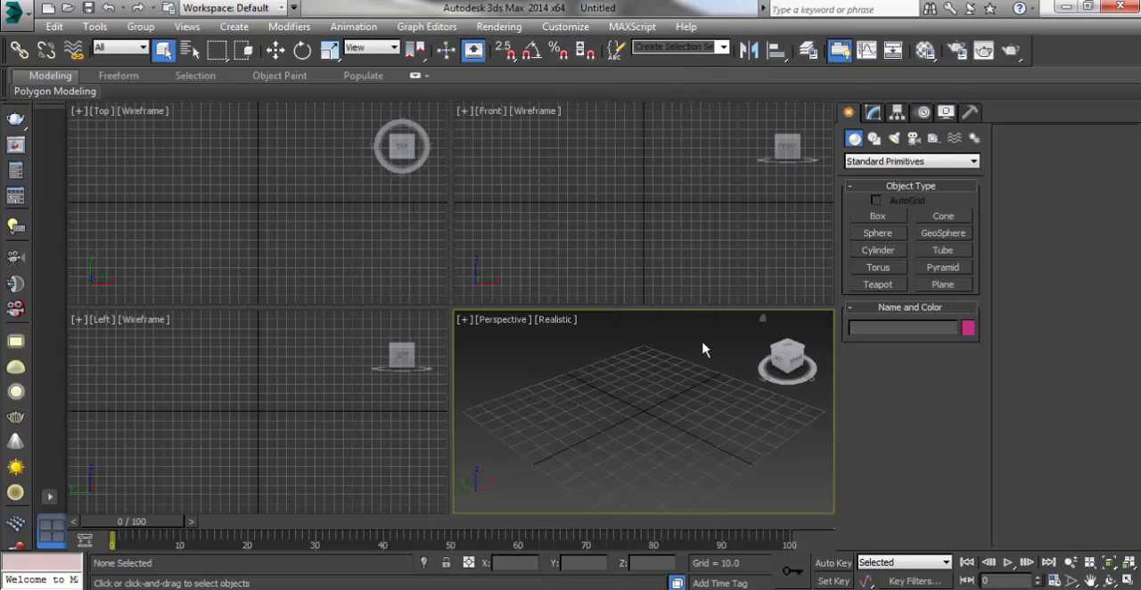
click(15, 11)
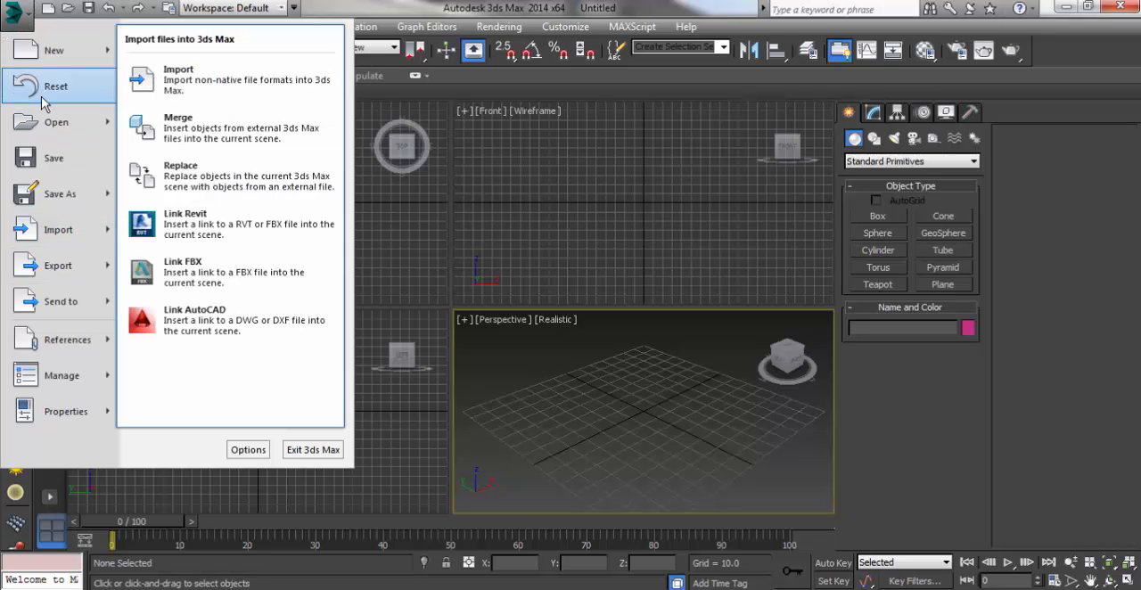
click(24, 19)
click(24, 19)
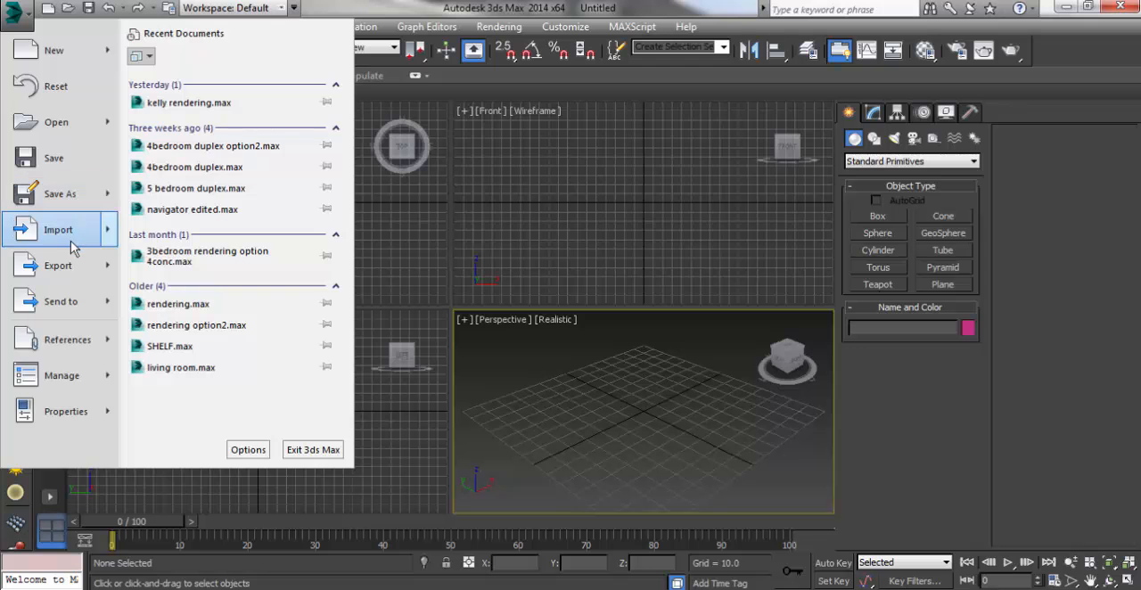
mouse_move(108, 236)
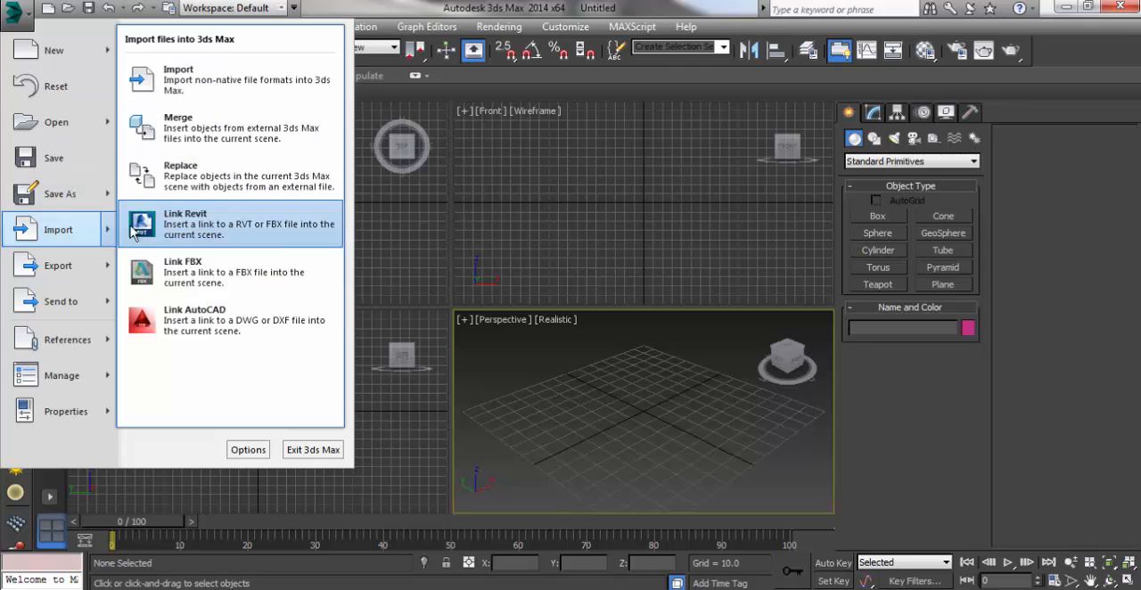
click(188, 86)
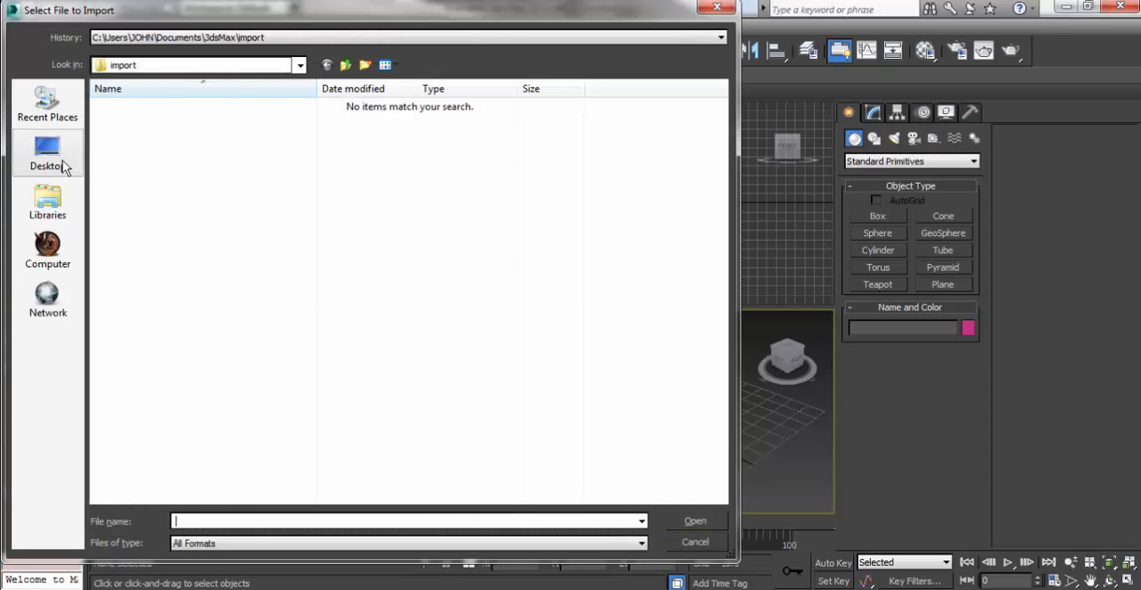
click(59, 161)
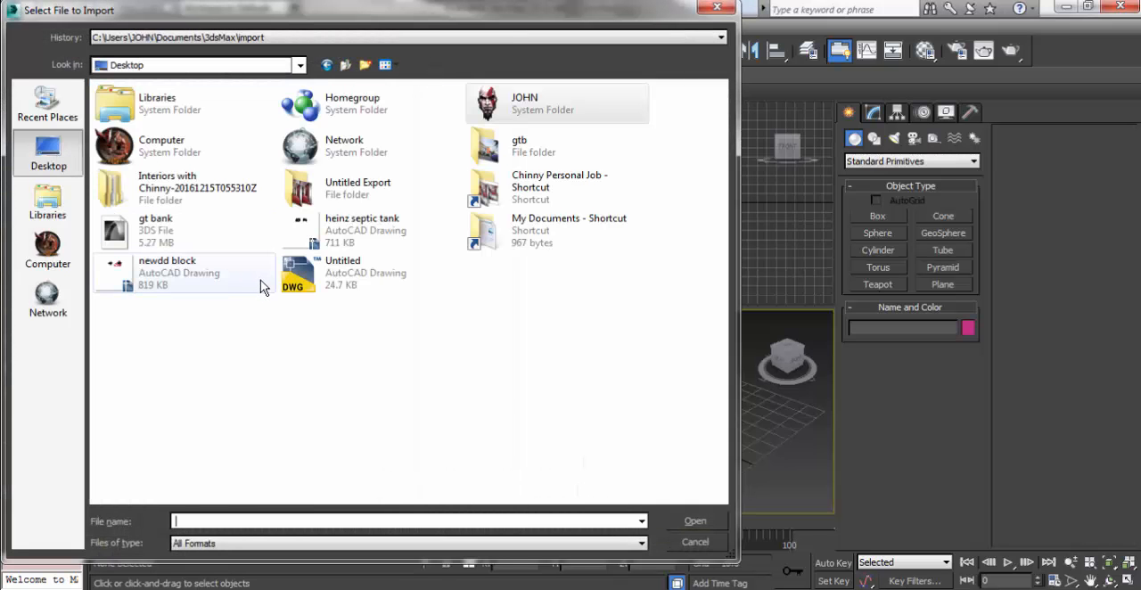
click(147, 230)
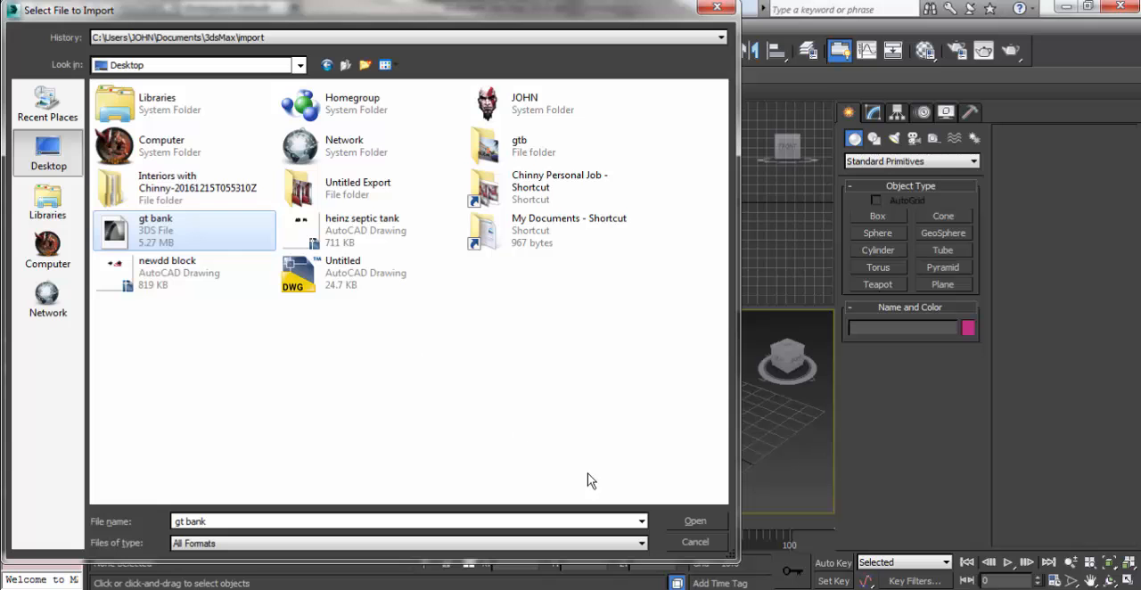
click(690, 521)
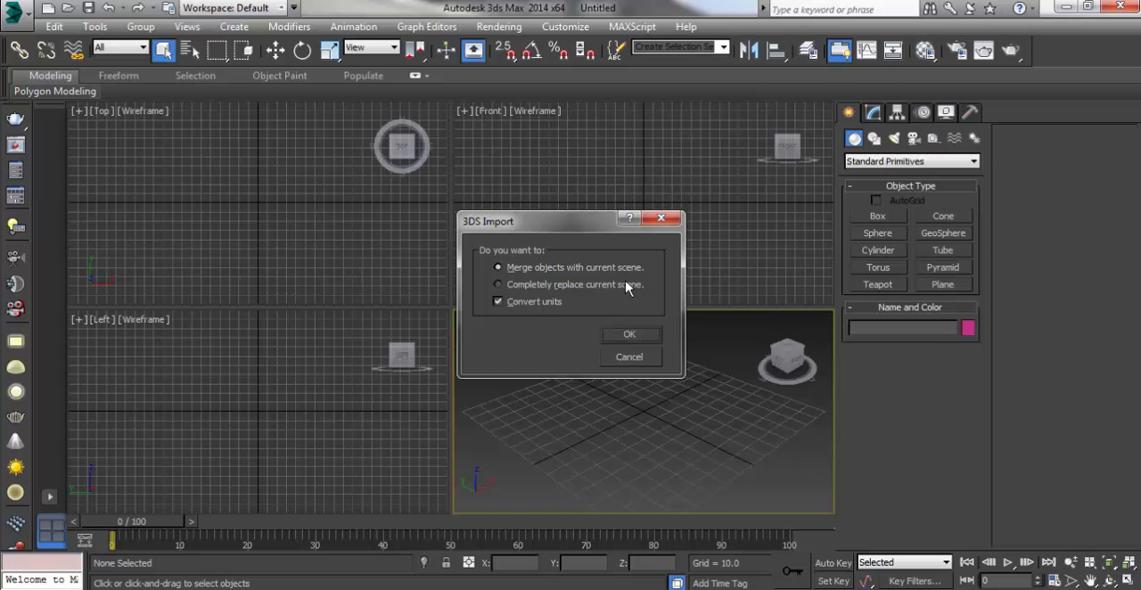
click(625, 336)
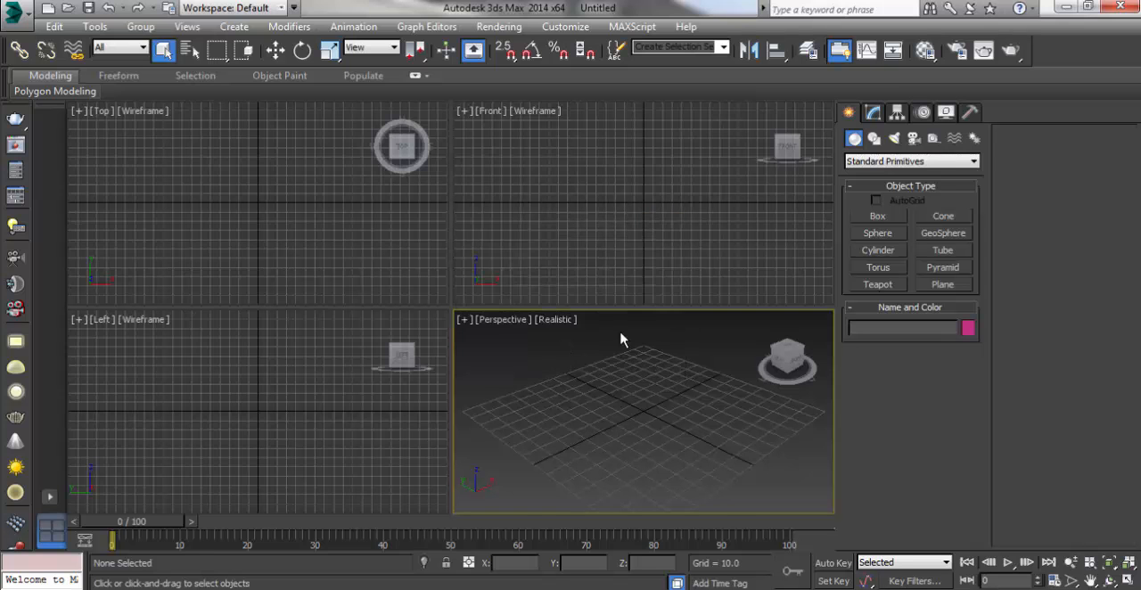
click(674, 360)
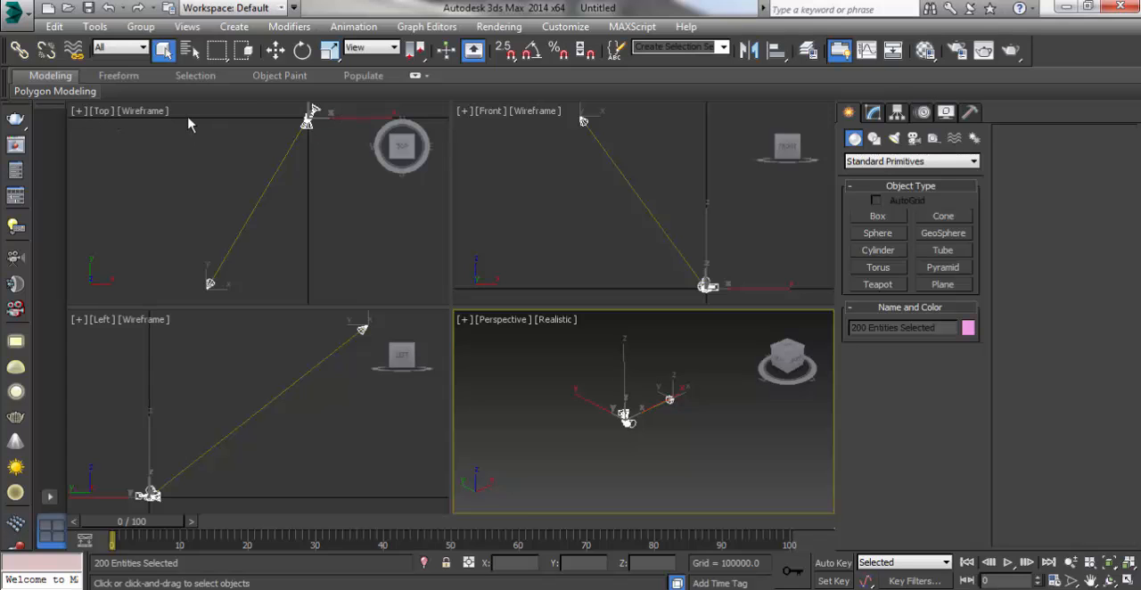
Step: Dismiss the Windows color scheme prompt and deselect the imported objects
click(54, 91)
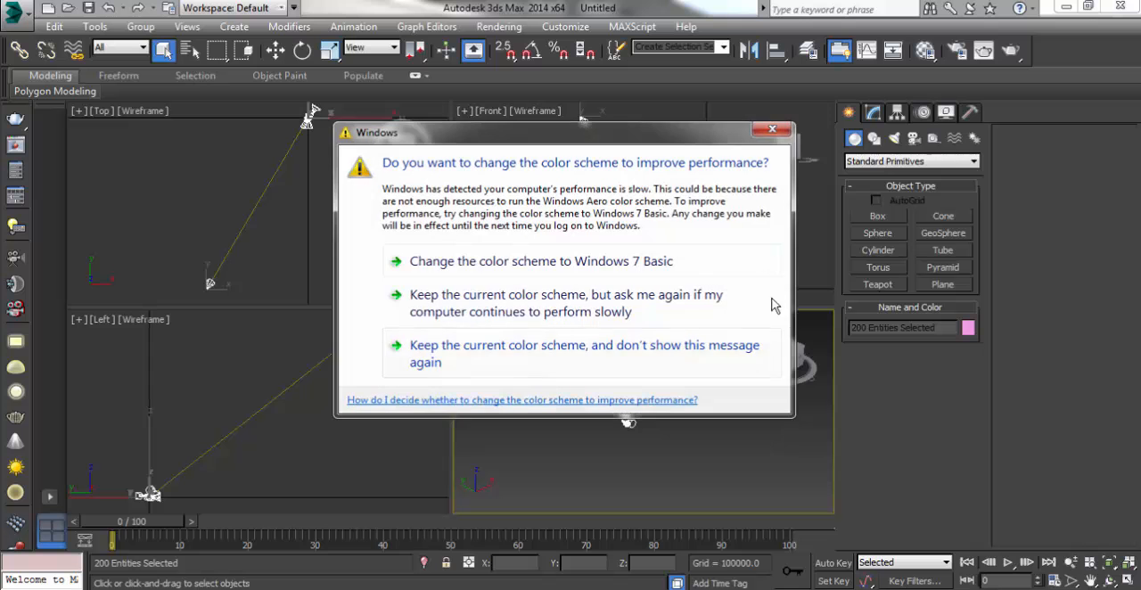
click(770, 132)
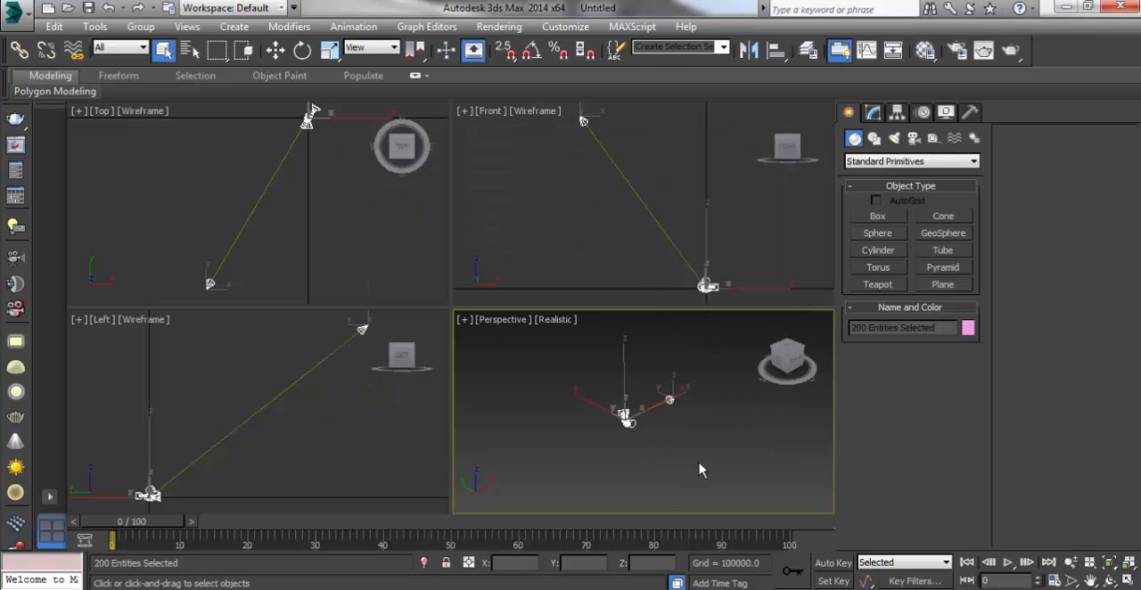
click(562, 373)
click(514, 236)
click(363, 225)
click(506, 237)
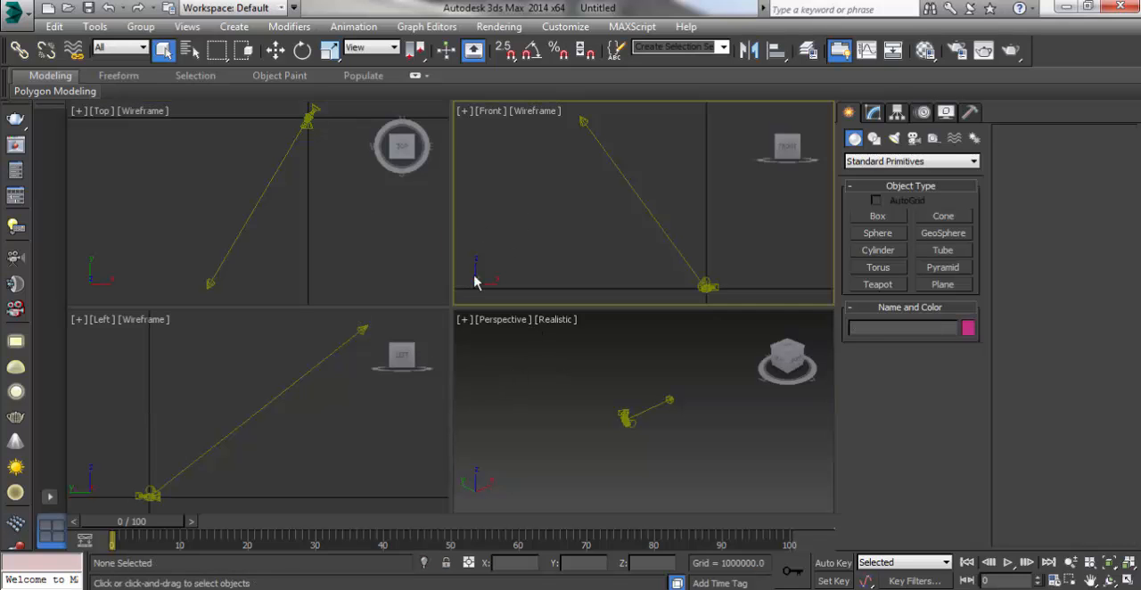
Step: Activate the Perspective viewport and maximize it
click(381, 407)
click(538, 413)
click(560, 236)
click(537, 412)
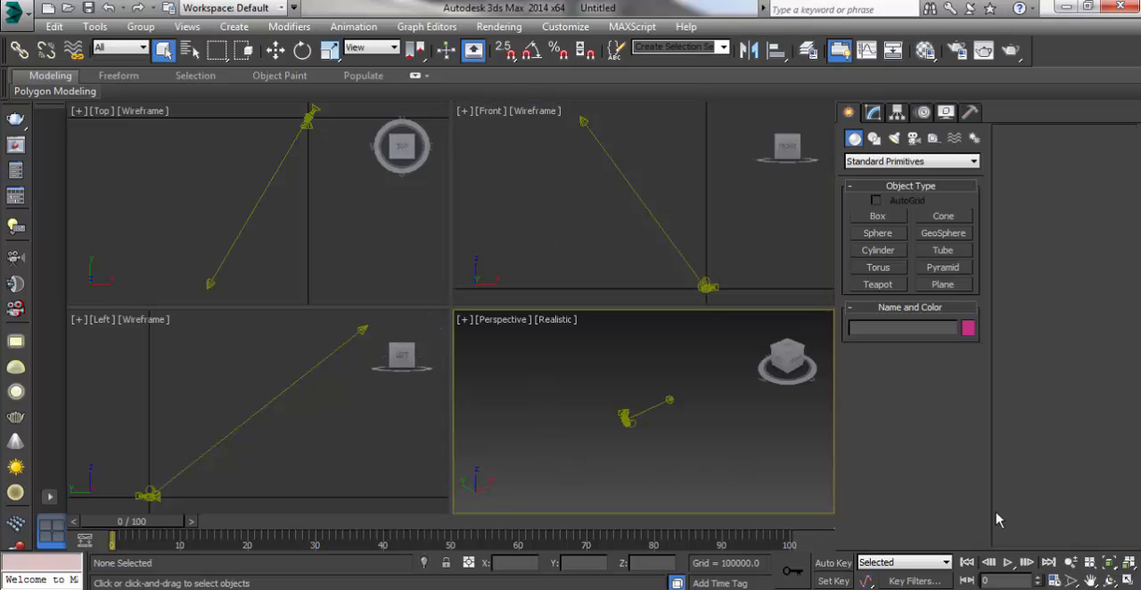
click(1128, 581)
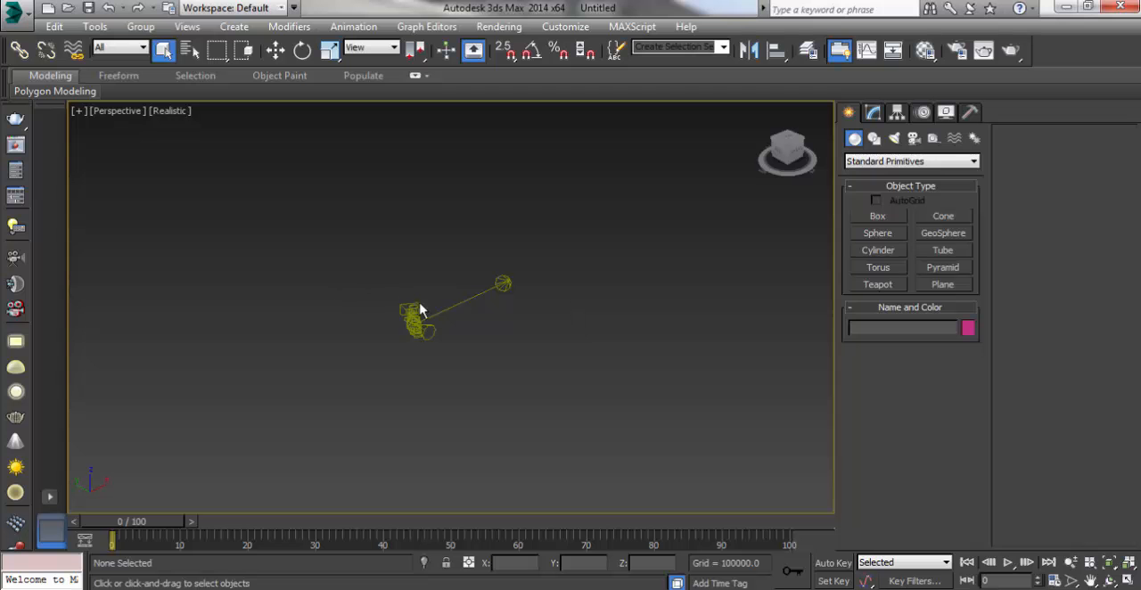
scroll(428, 324, up, 5)
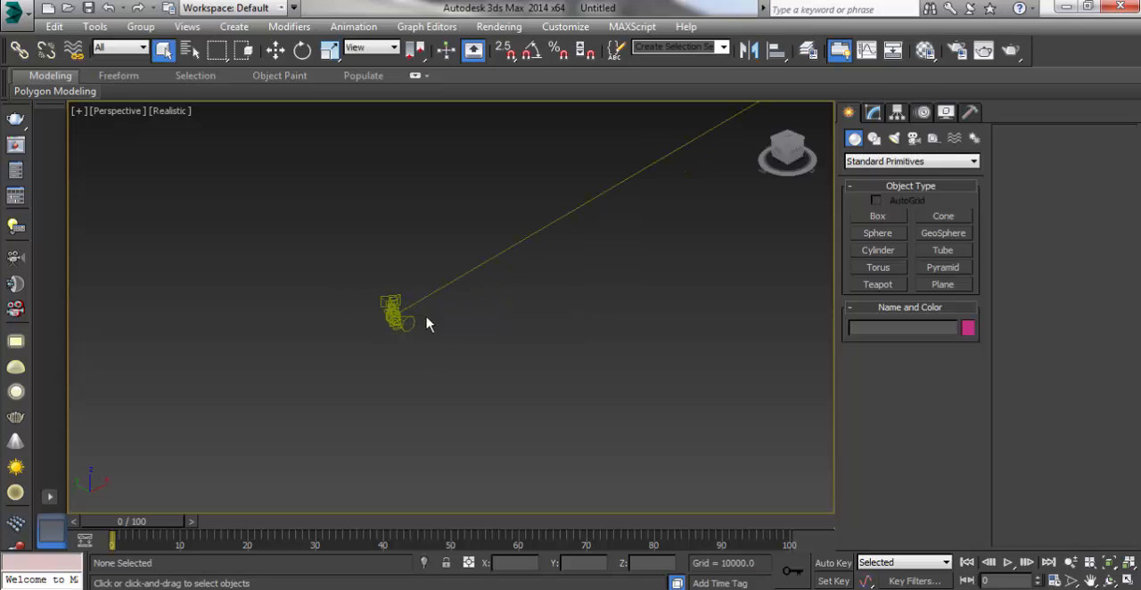
Step: Switch to the Top view and examine the imported building and its site layout from above
key(t)
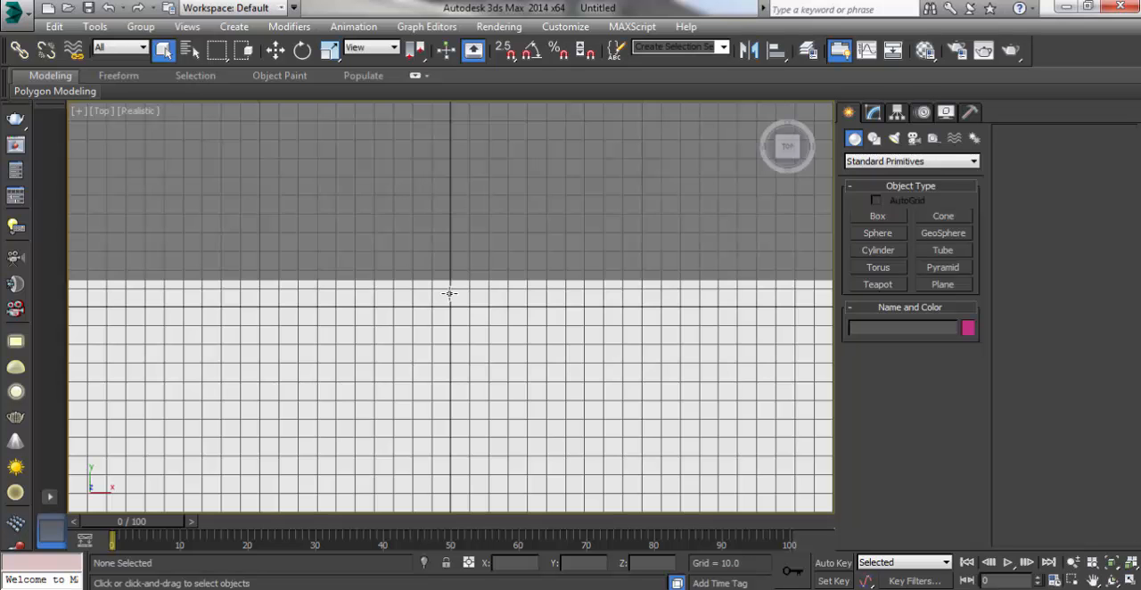
scroll(449, 293, down, 12)
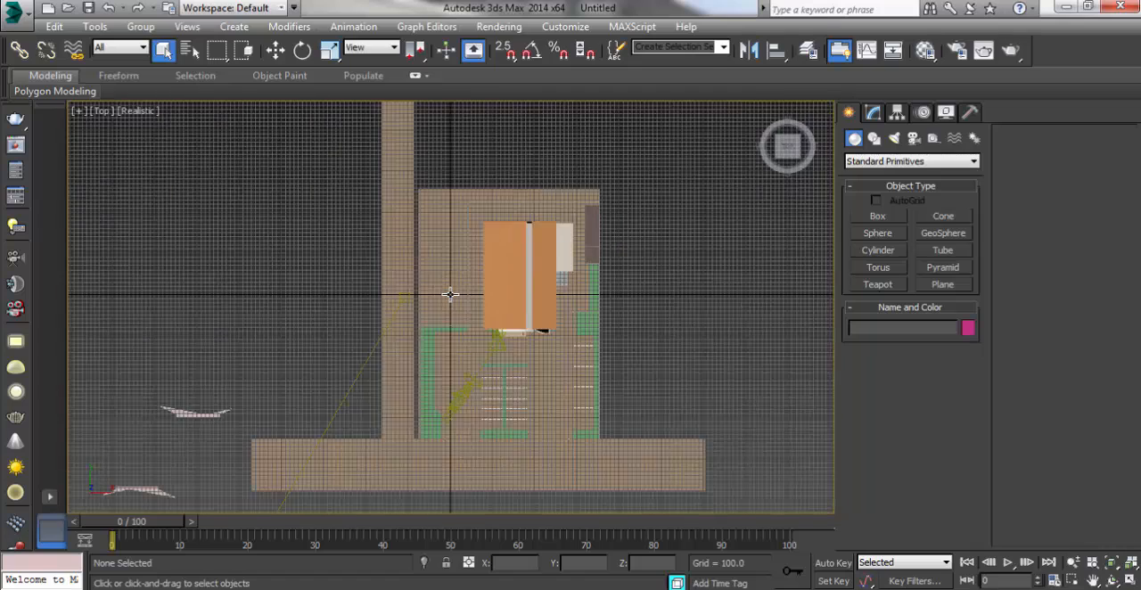
scroll(489, 344, up, 4)
scroll(485, 346, down, 4)
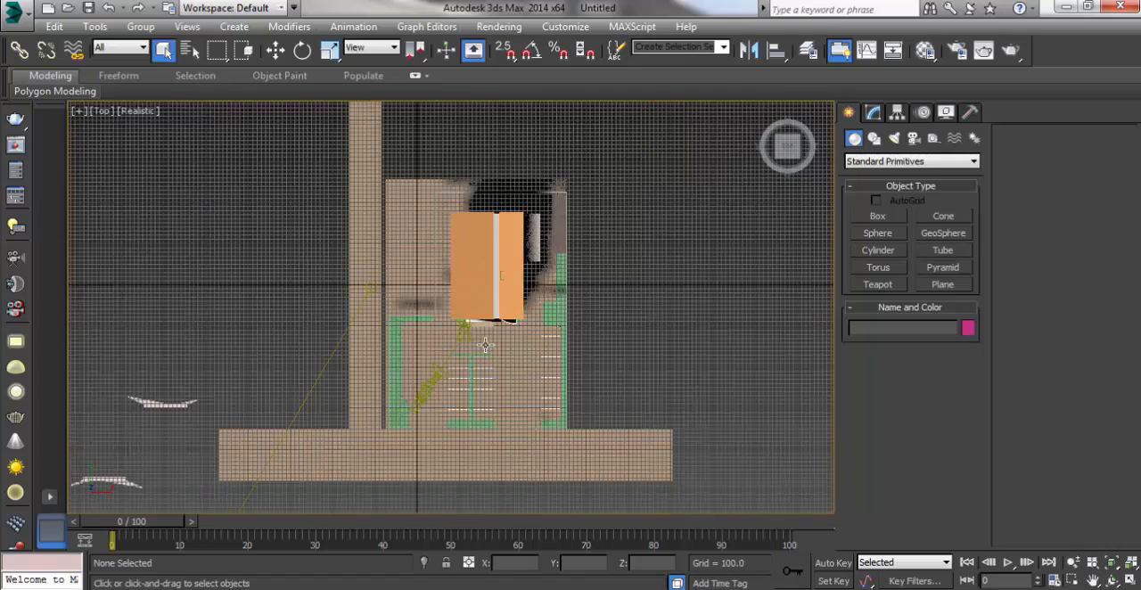
scroll(518, 242, up, 2)
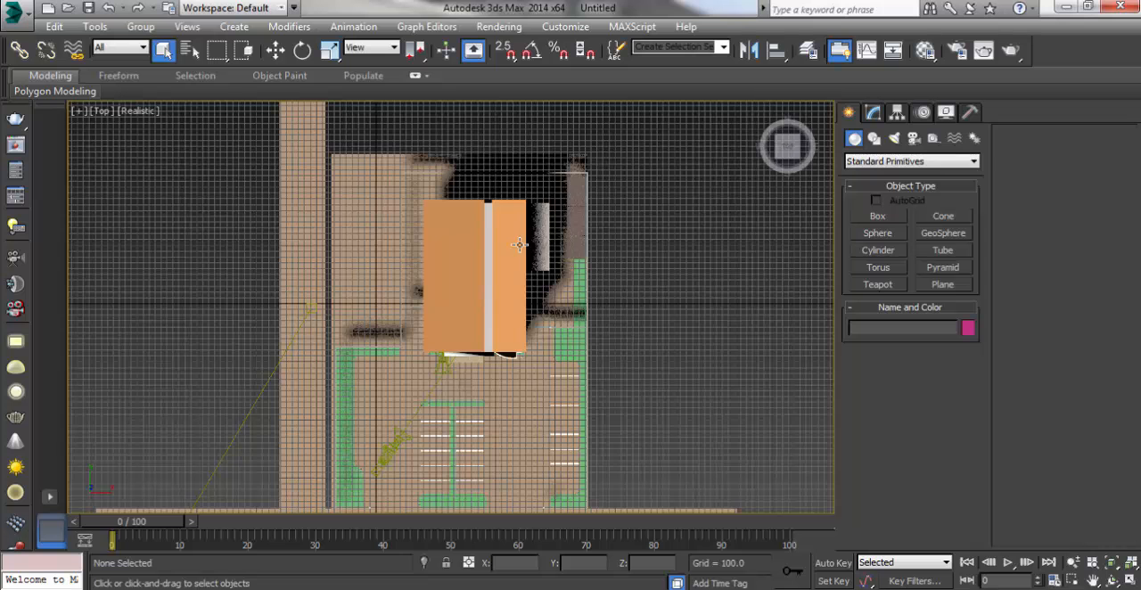
scroll(517, 245, down, 4)
scroll(505, 260, up, 4)
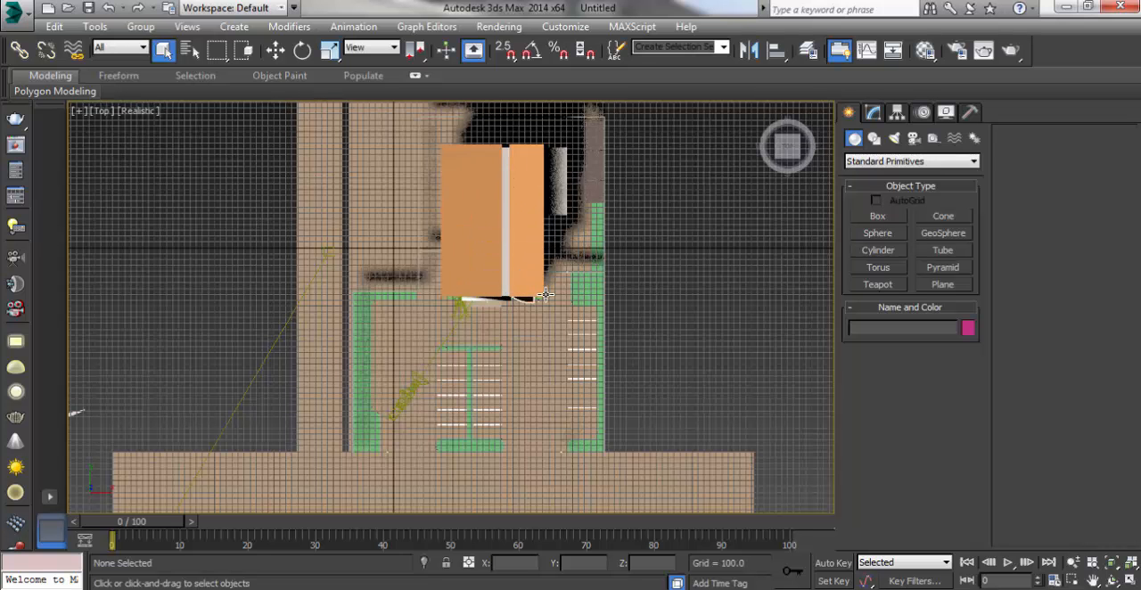
Step: Look through camera Cam_0 and set the viewport's visual style to Shaded
key(c)
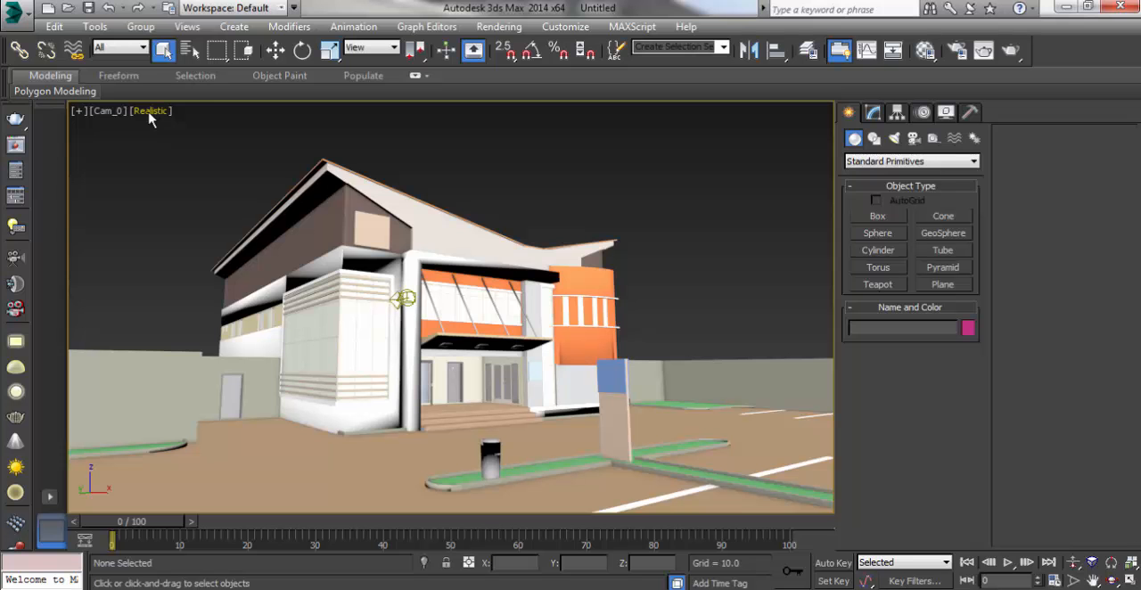
click(150, 112)
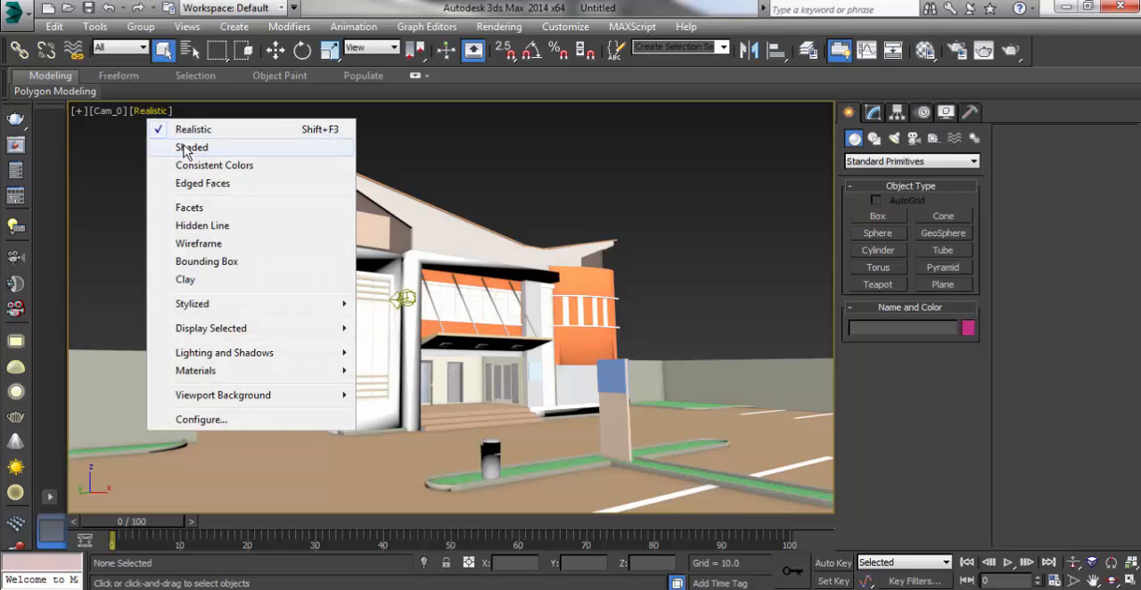
click(186, 148)
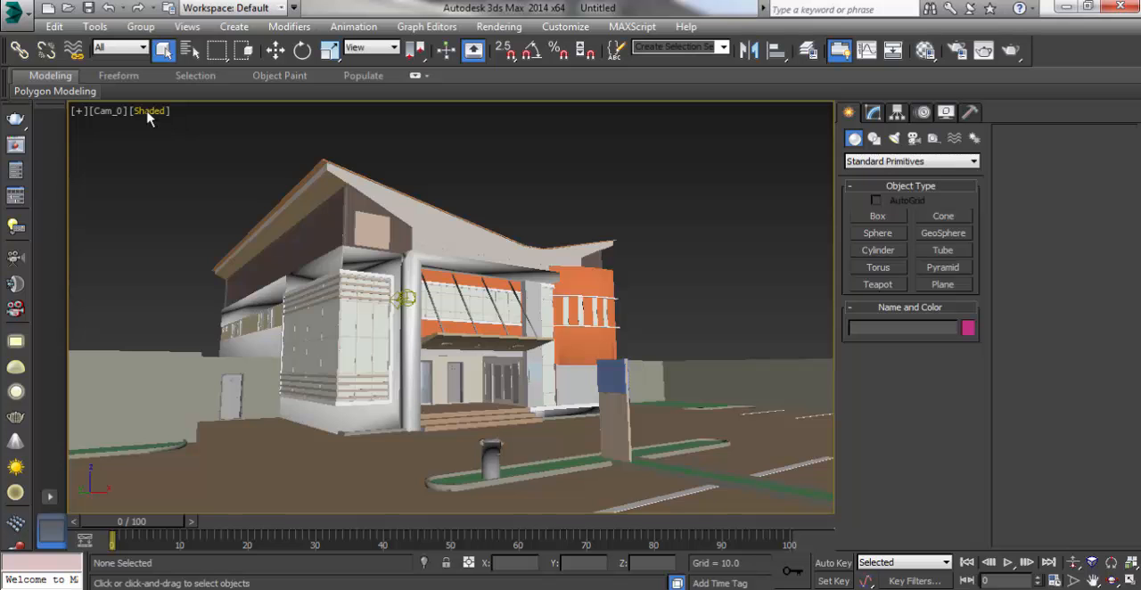
click(149, 113)
click(170, 130)
click(156, 113)
click(183, 148)
click(147, 112)
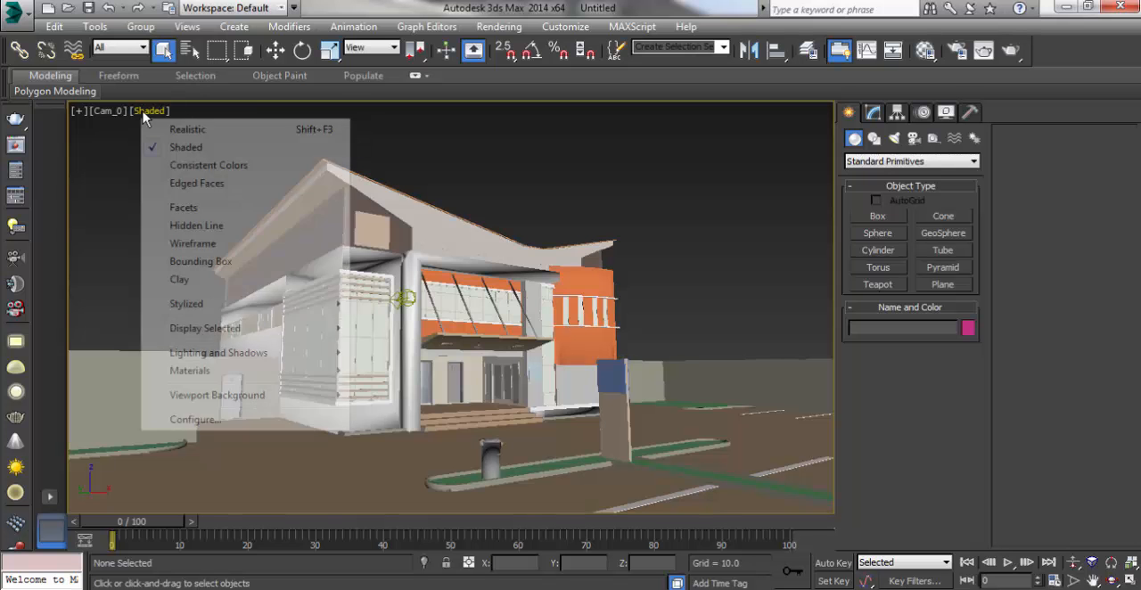
click(181, 147)
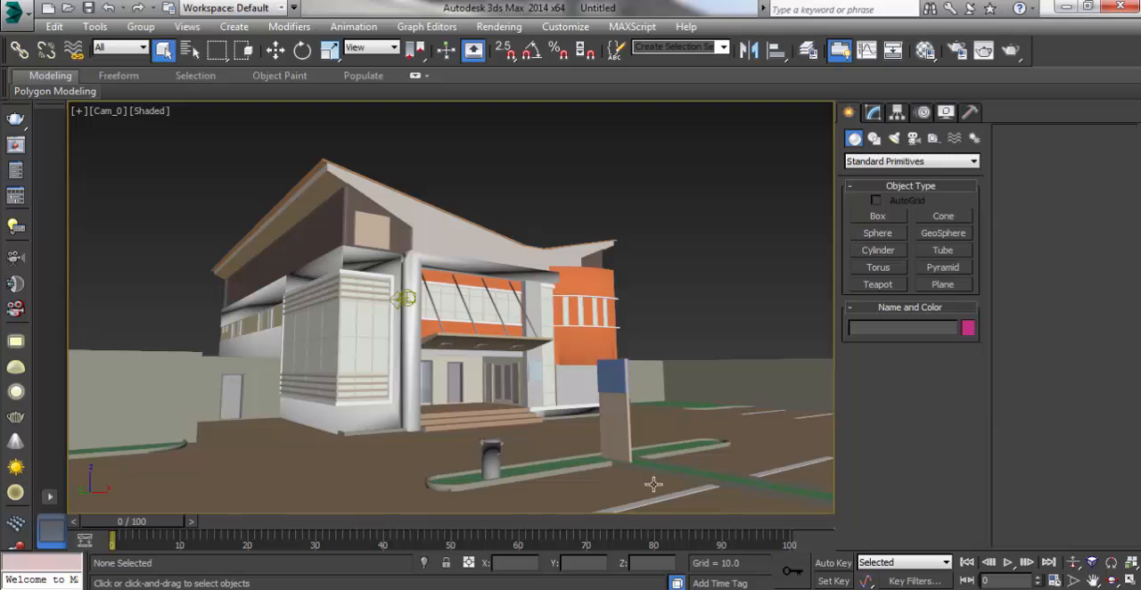
Step: Orbit the Cam_0 camera slightly around the building to adjust its framing
click(1112, 583)
mouse_move(357, 477)
mouse_down()
mouse_move(464, 476)
mouse_move(337, 478)
mouse_move(374, 474)
mouse_up()
drag(464, 406, 509, 433)
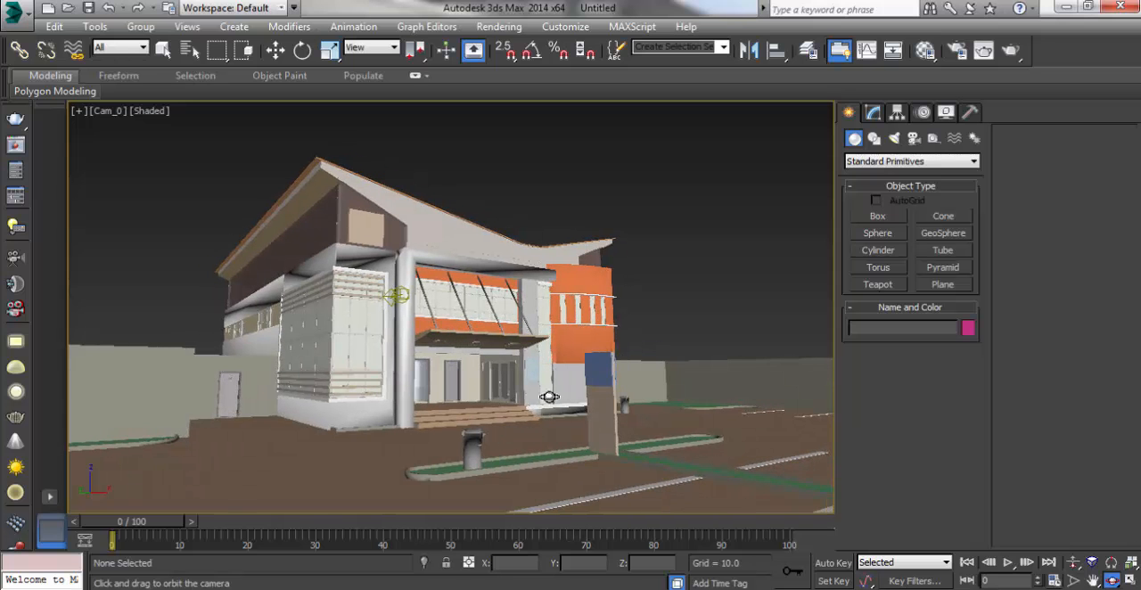
right_click(595, 191)
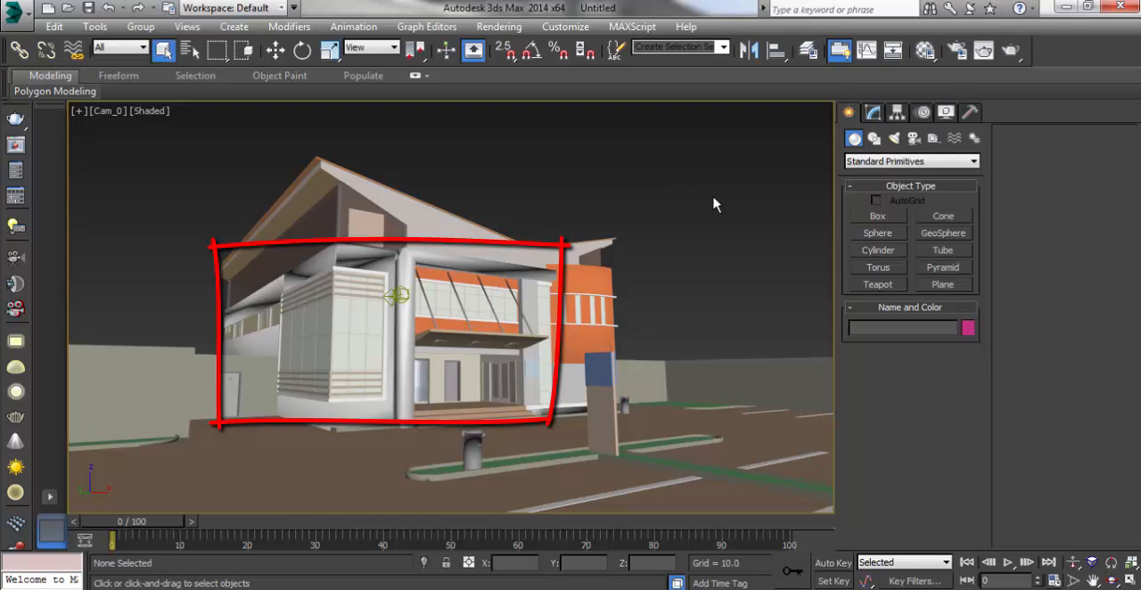
Step: Run a production test render of the Cam_0 view, cancel it, and close the V-Ray frame buffer and messages
click(1010, 51)
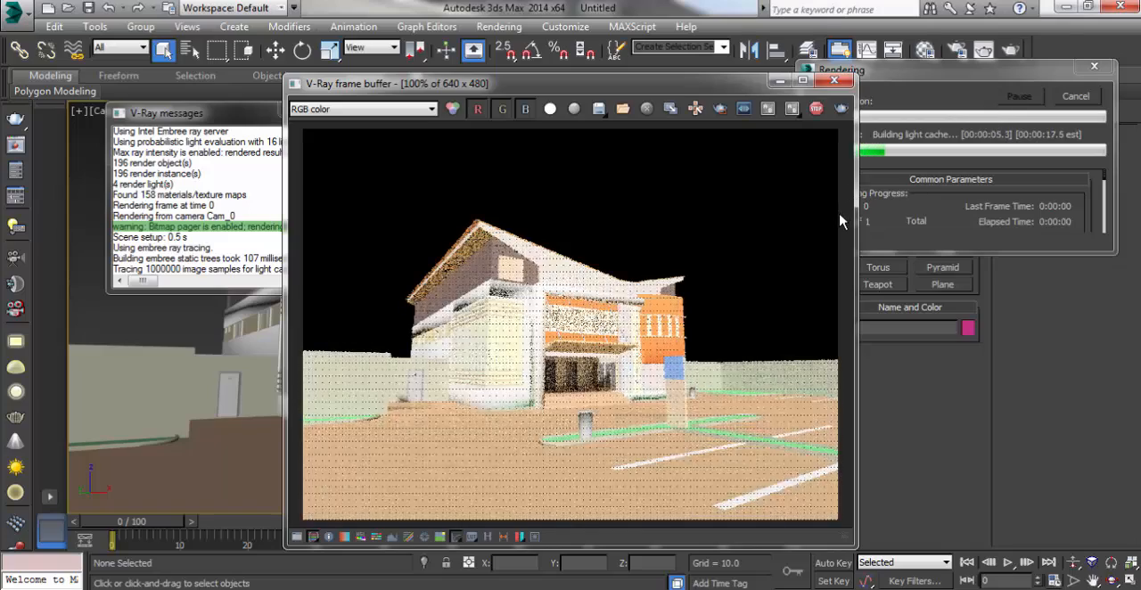
click(1074, 96)
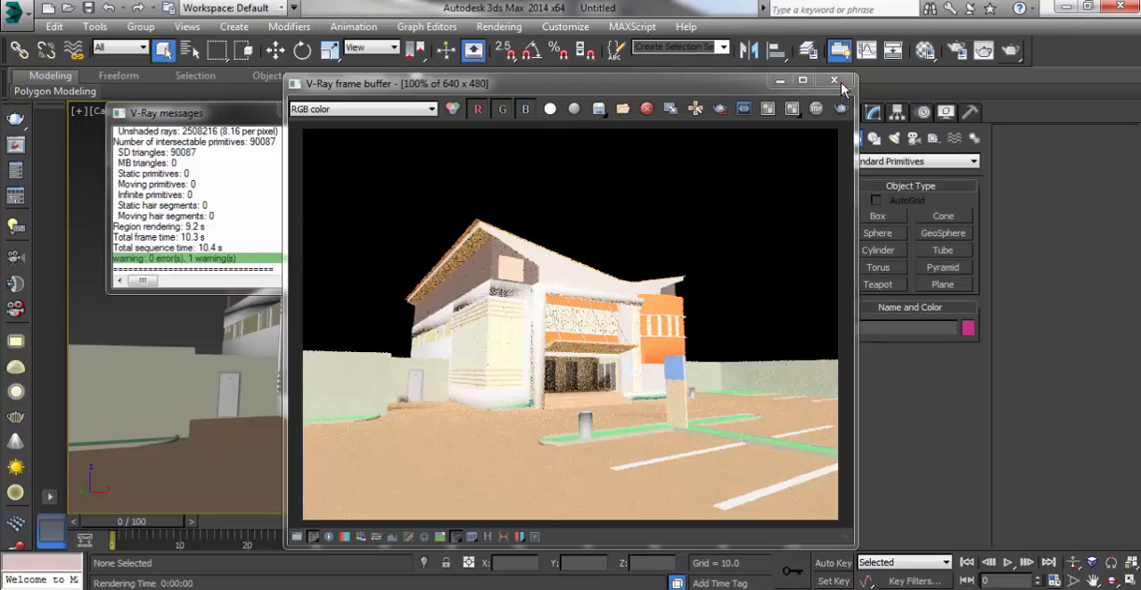
click(838, 81)
click(346, 108)
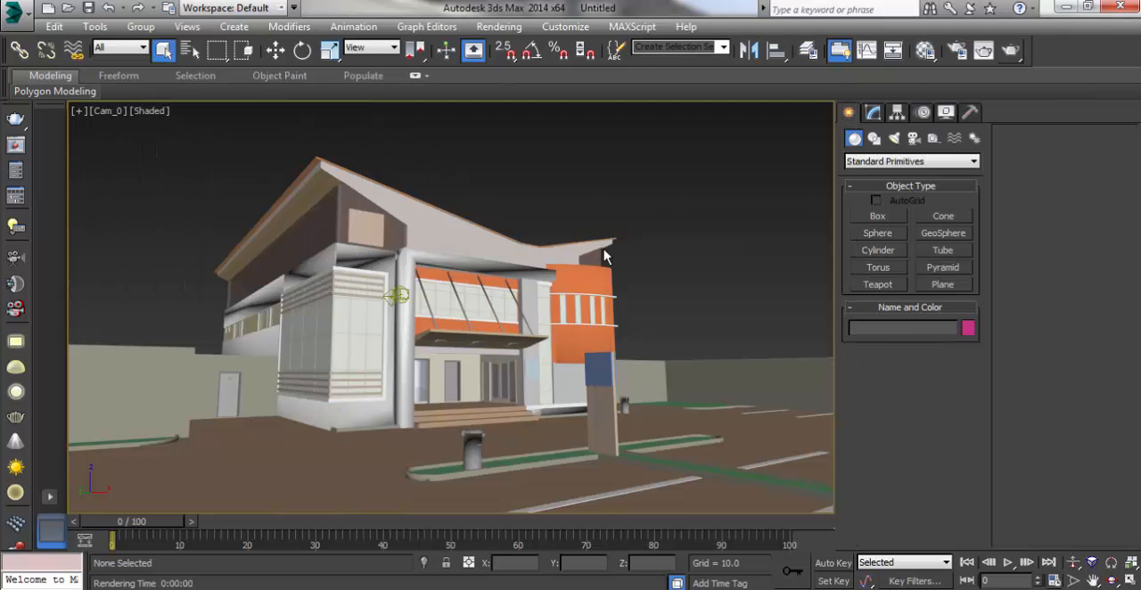
click(747, 589)
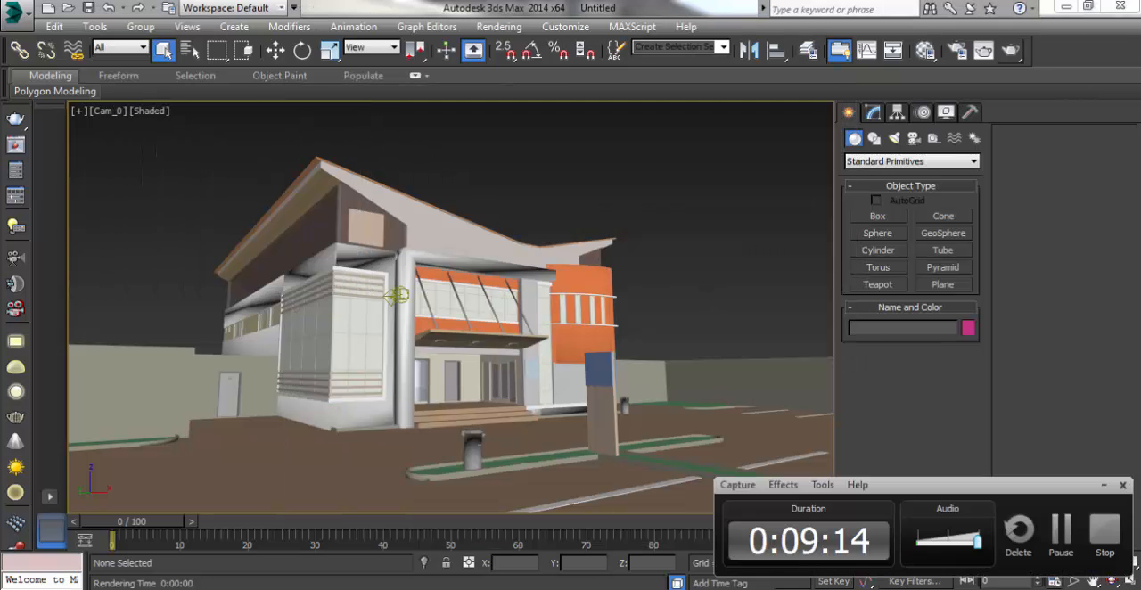
click(1060, 532)
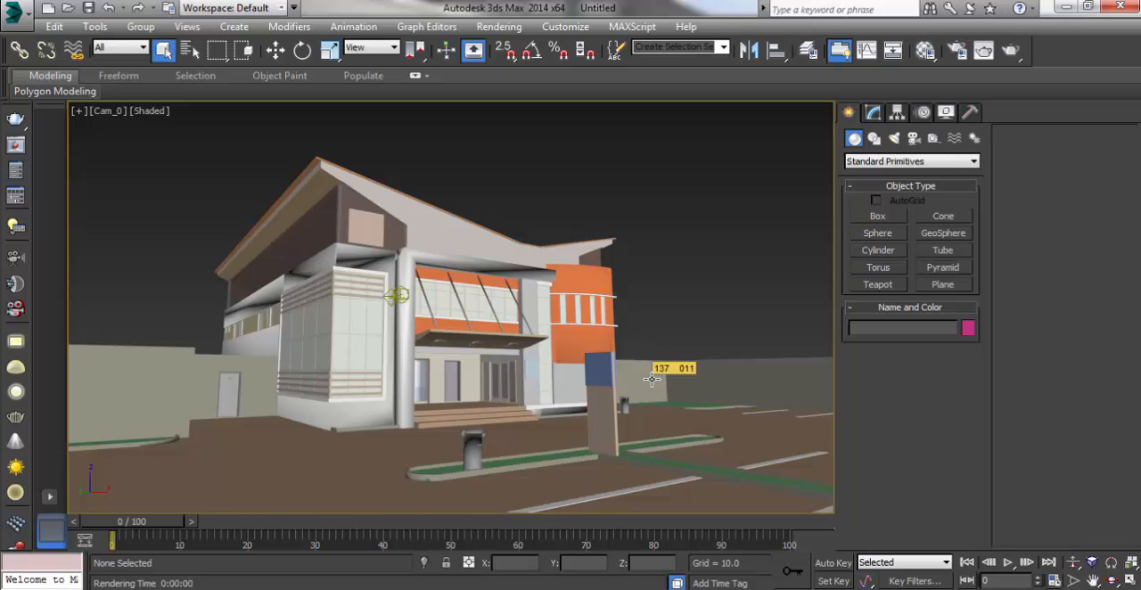
Step: Switch the viewport to the Top view, frame the building and car park, and clear the selection
key(t)
click(547, 272)
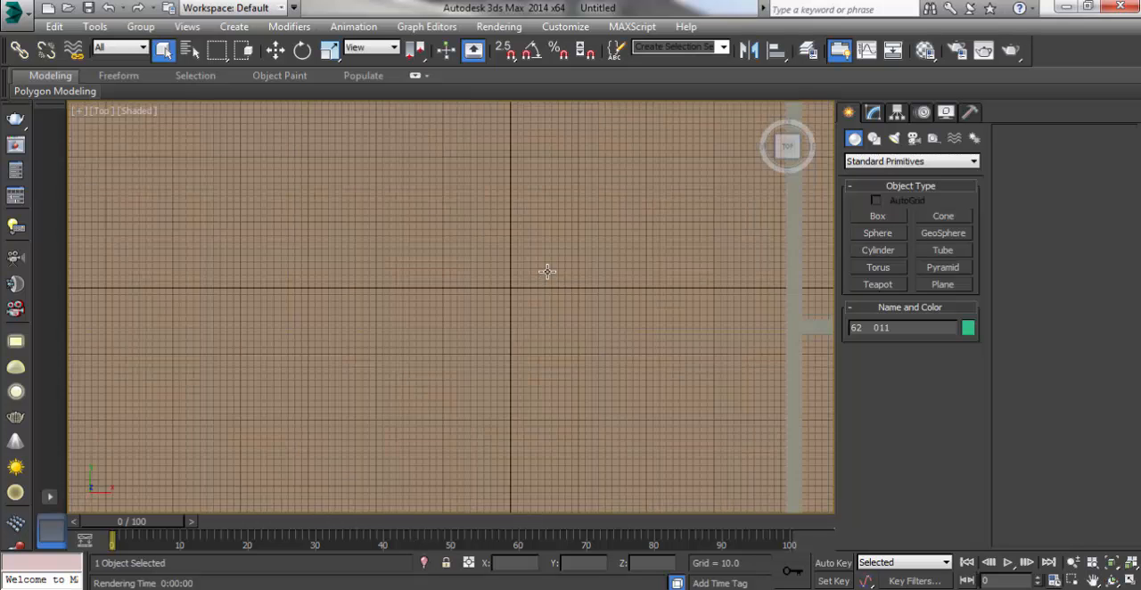
scroll(548, 272, down, 8)
scroll(607, 281, up, 4)
click(615, 286)
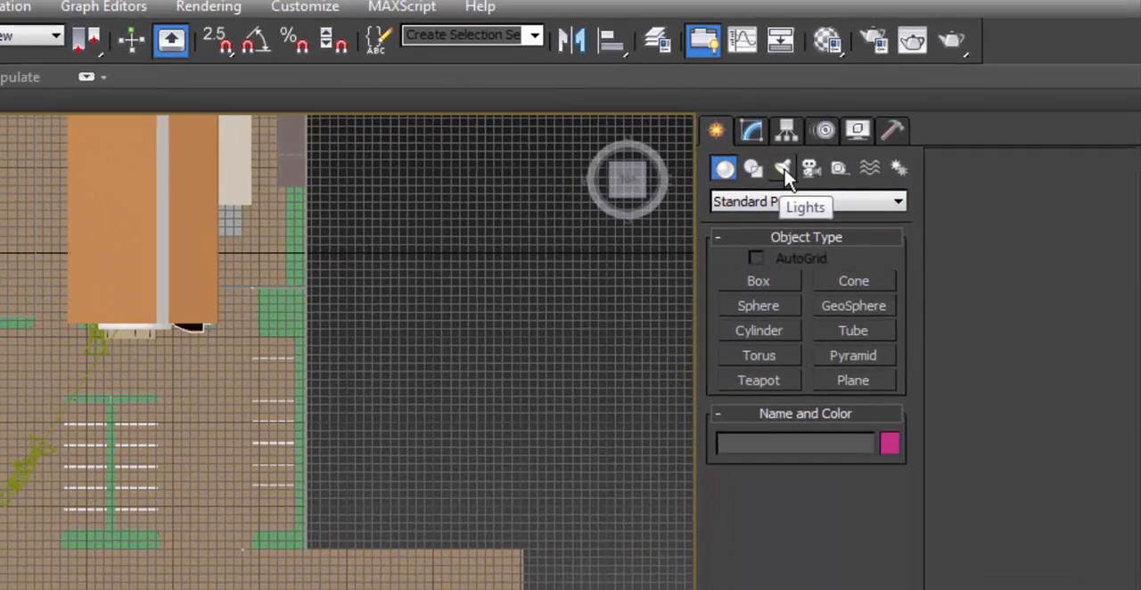
Step: Create a VRaySun in the Top view from beyond the front road, aimed at the building's entrance, declining the VRaySky environment map
click(785, 172)
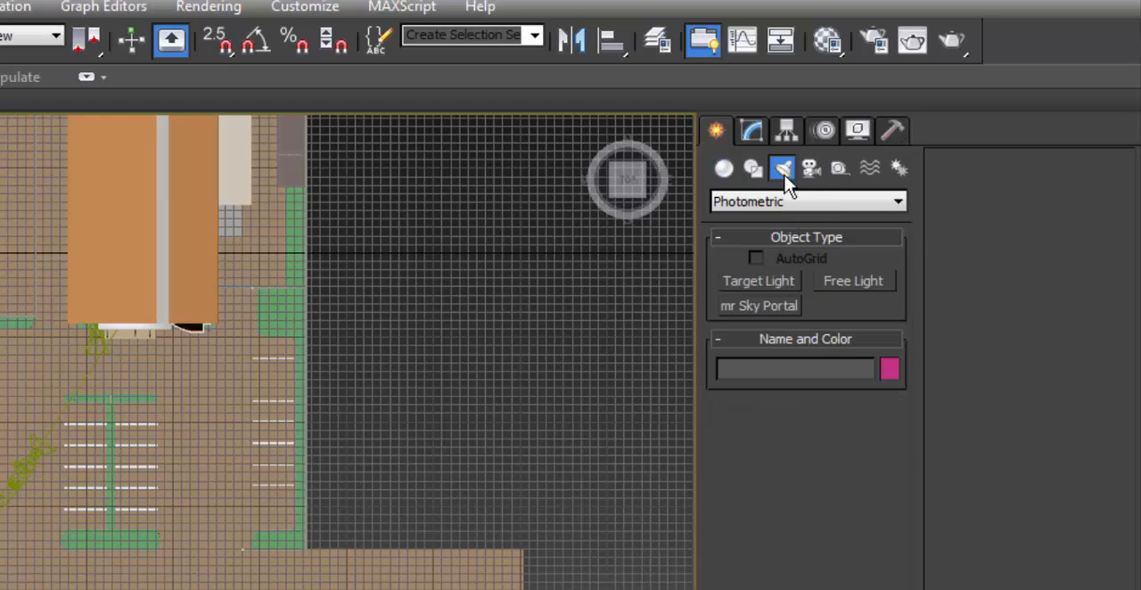
click(767, 207)
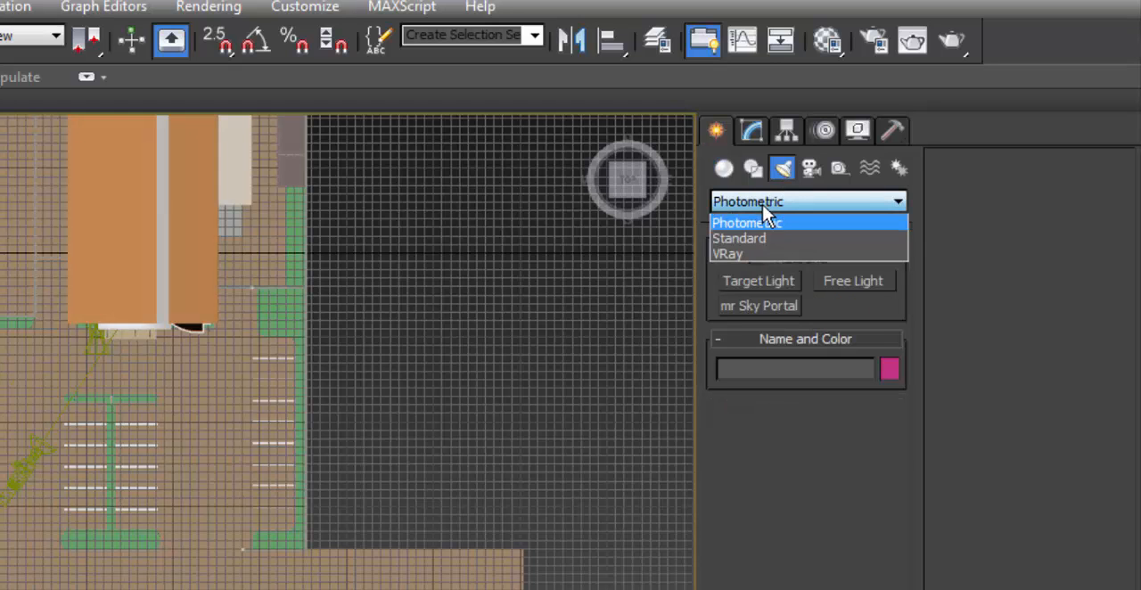
click(733, 255)
click(766, 283)
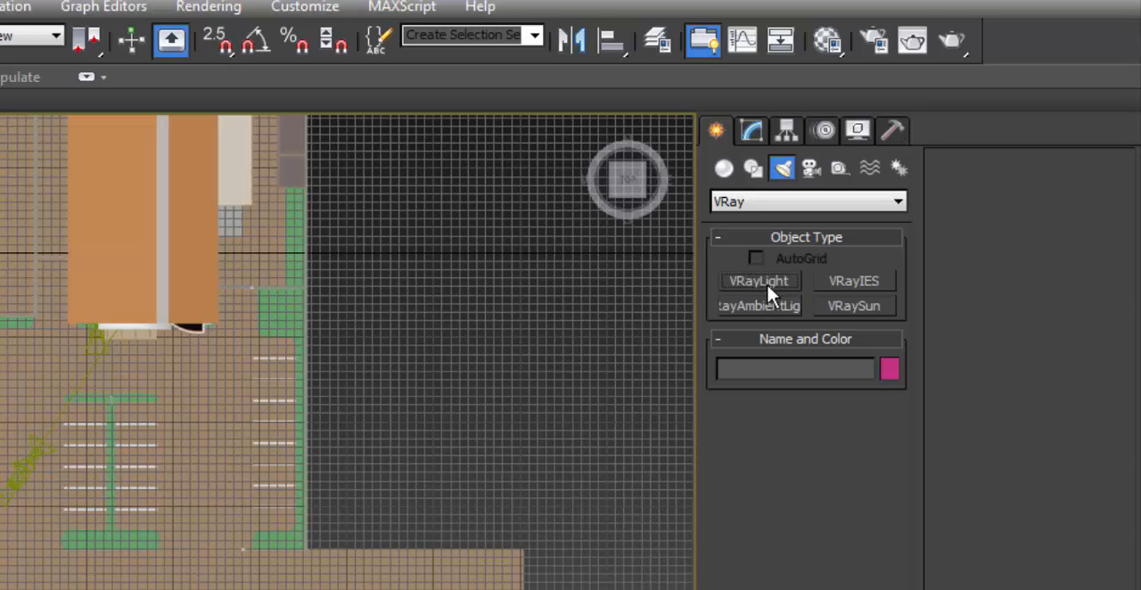
click(807, 460)
click(807, 460)
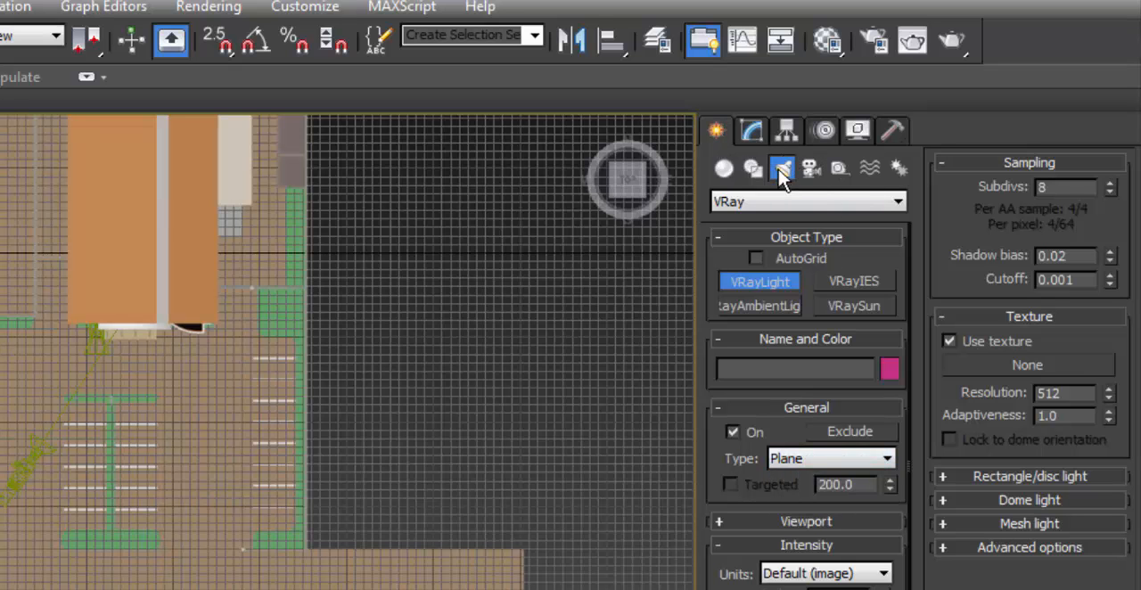
click(772, 205)
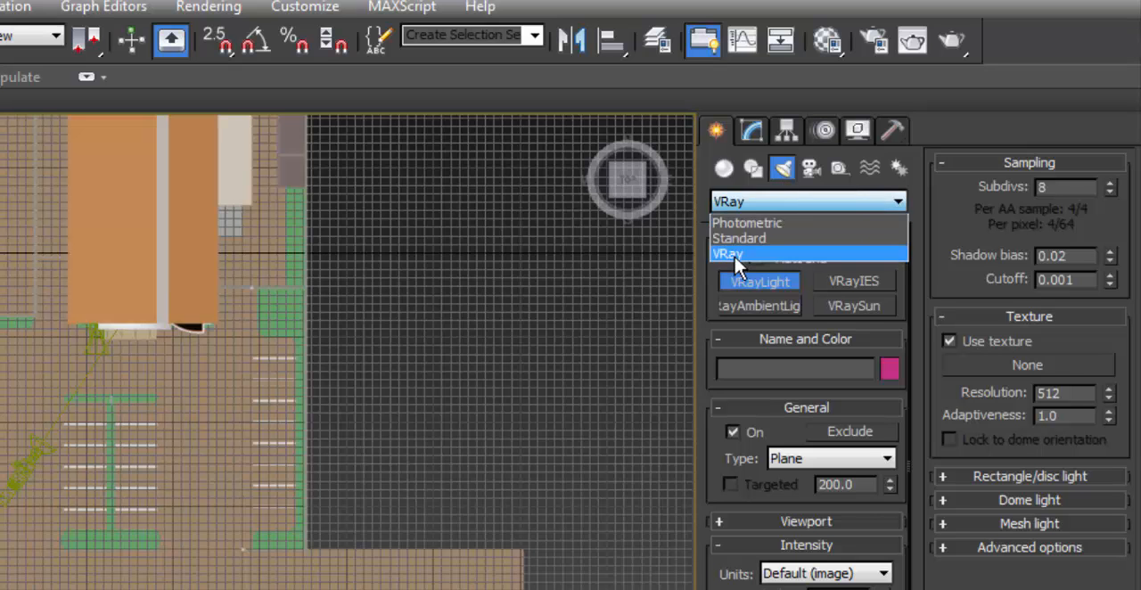
click(736, 255)
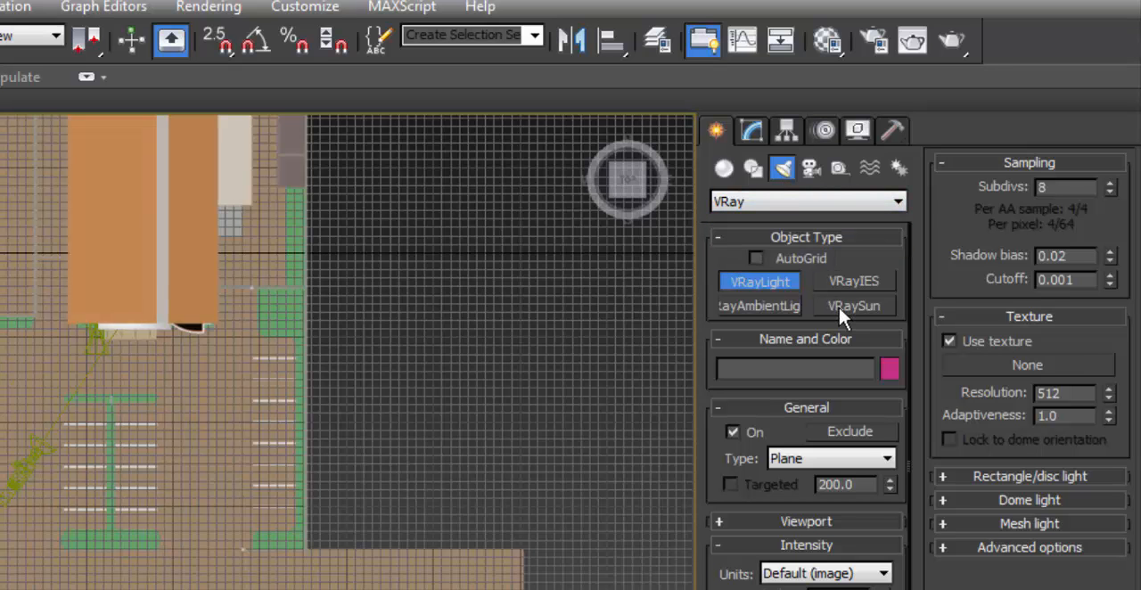
click(839, 304)
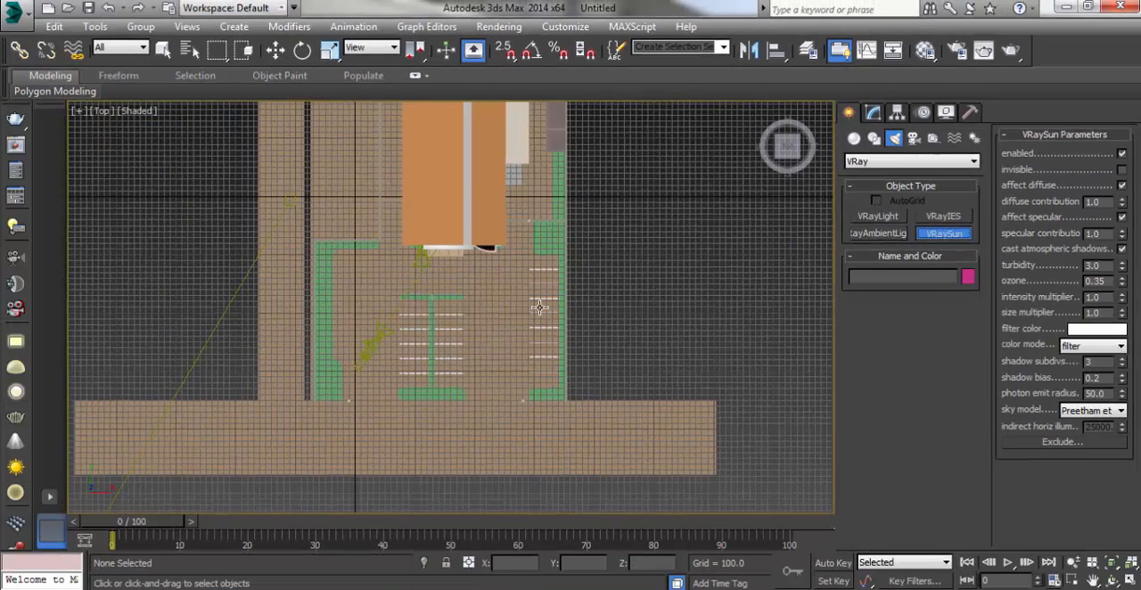
scroll(581, 252, down, 4)
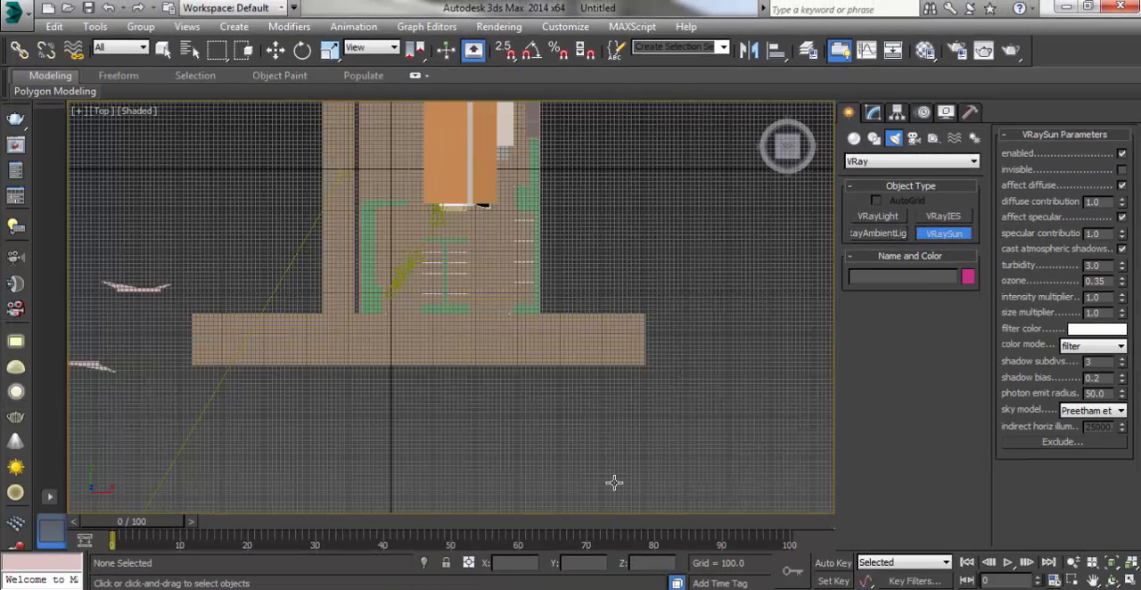
drag(620, 492, 472, 194)
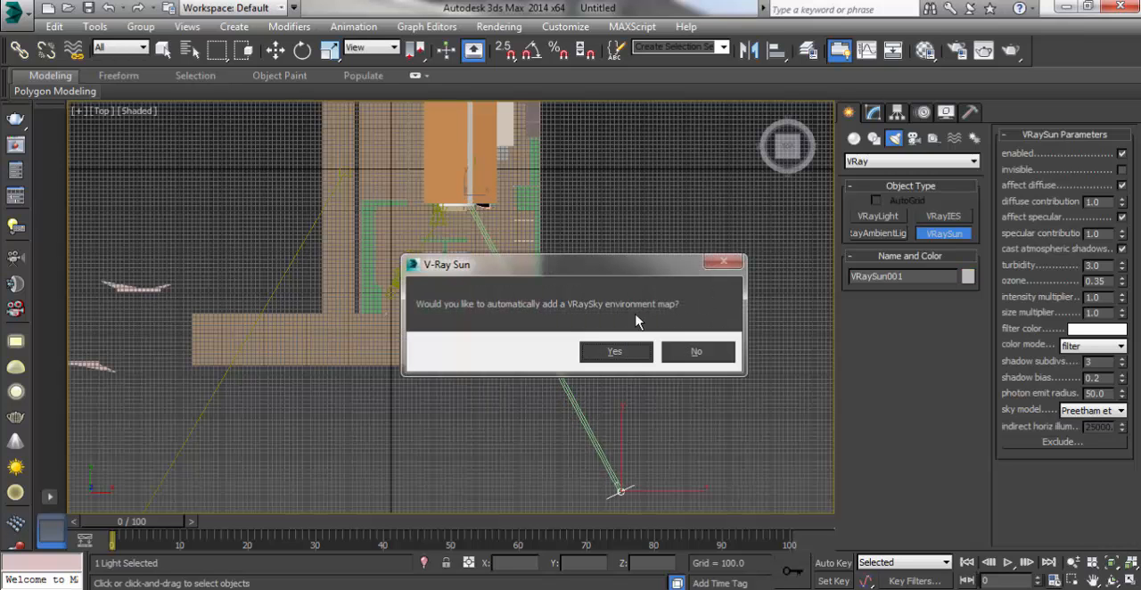
click(695, 353)
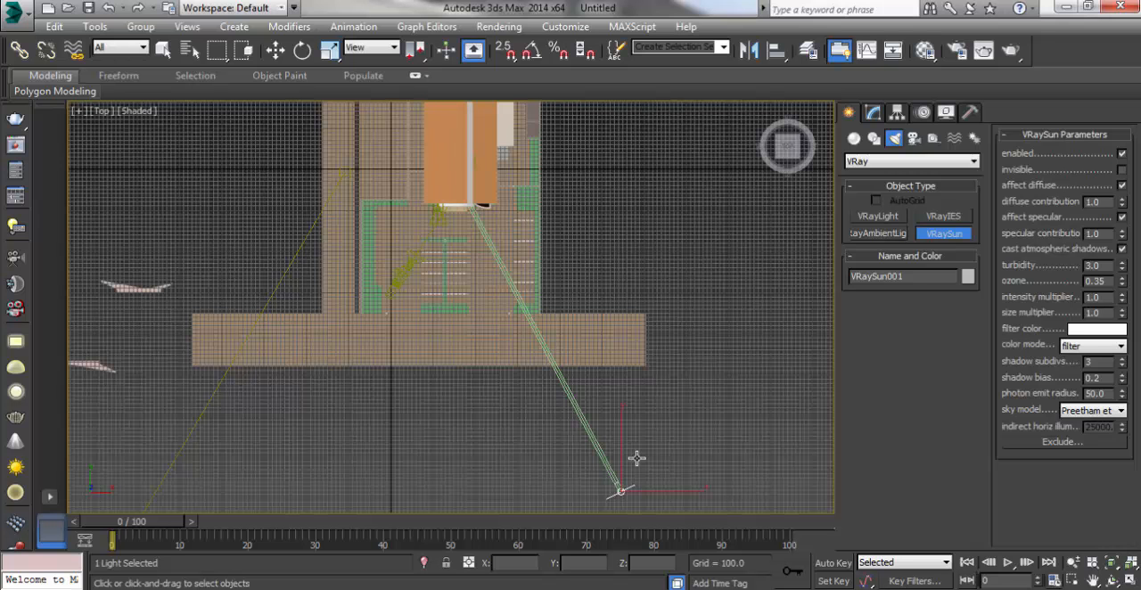
Step: In the Front view, raise the VRaySun vertically to a Z height of about 3803
key(f)
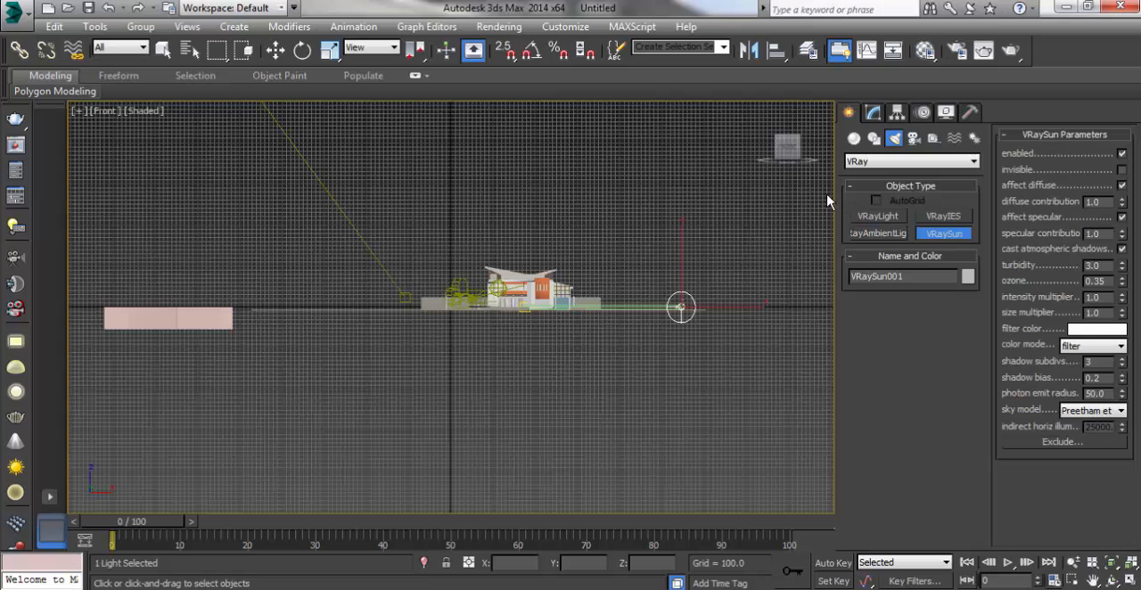
click(275, 50)
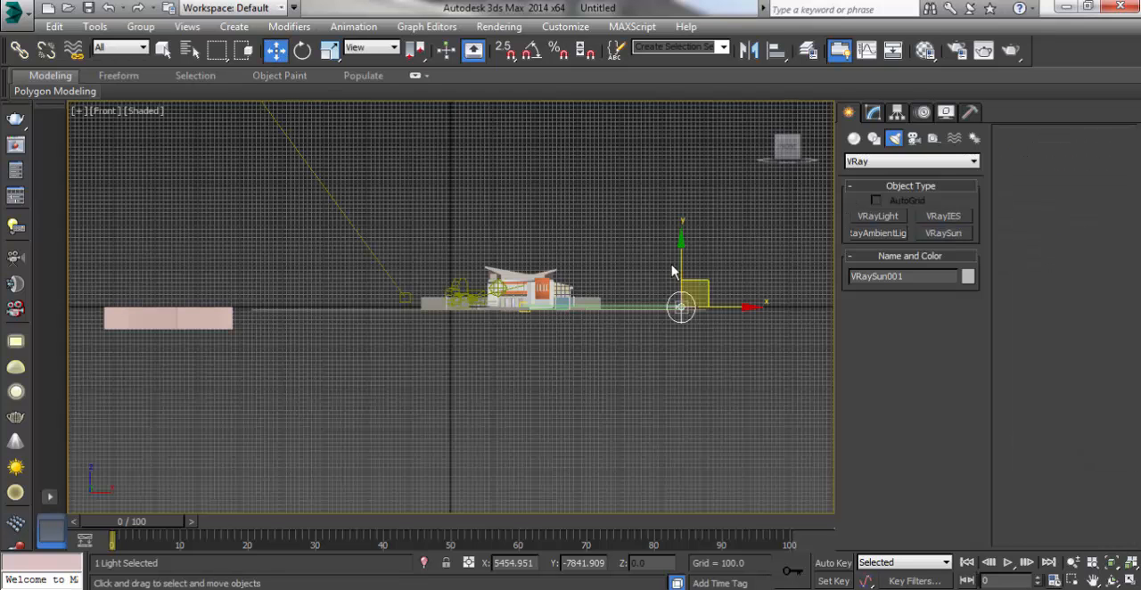
drag(681, 241, 668, 90)
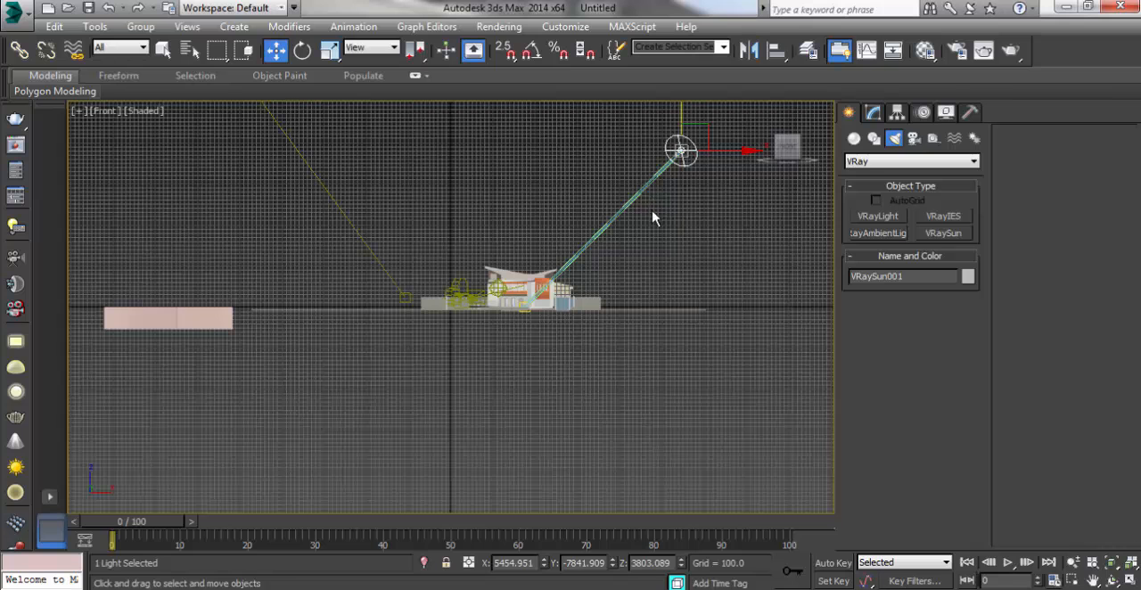
Step: Run a production test render through camera Cam_0 with nothing selected, cancel it, and close the V-Ray frame buffer and messages
key(c)
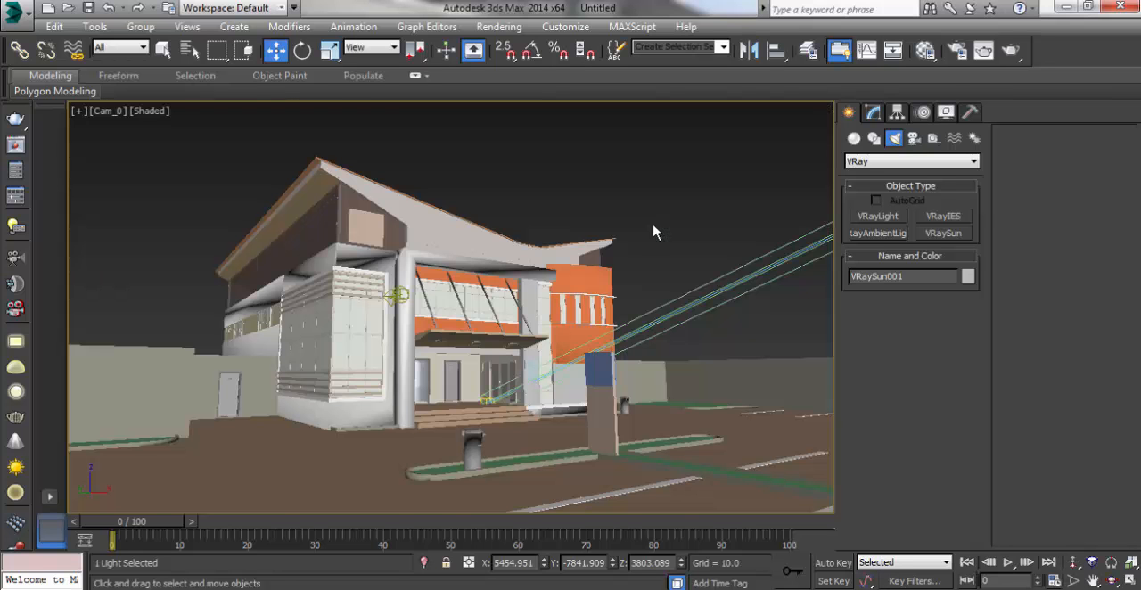
click(634, 178)
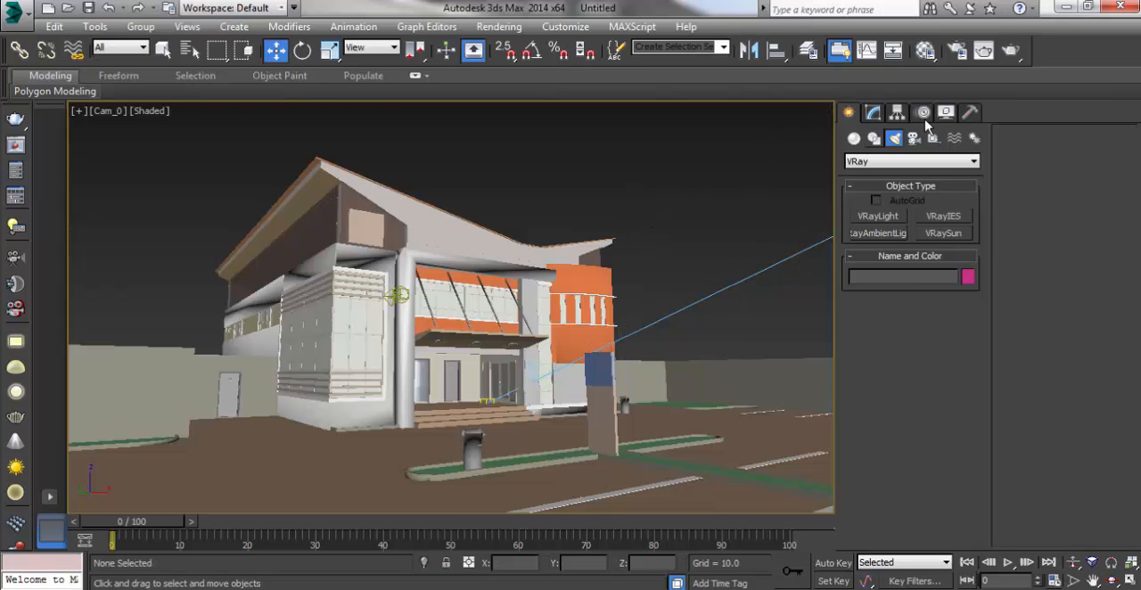
click(1011, 52)
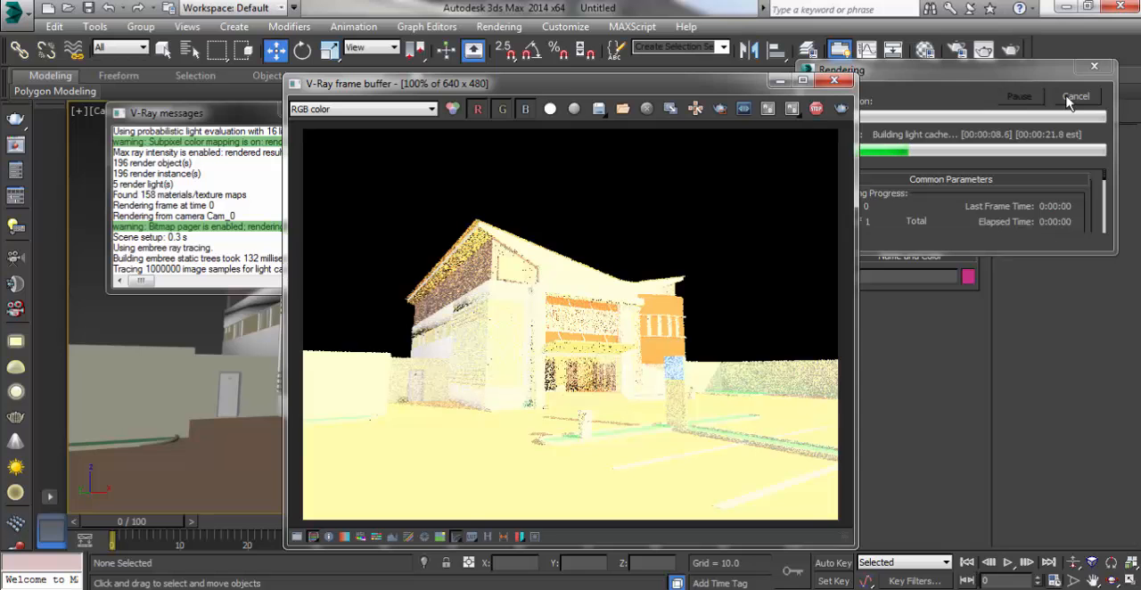
click(1075, 97)
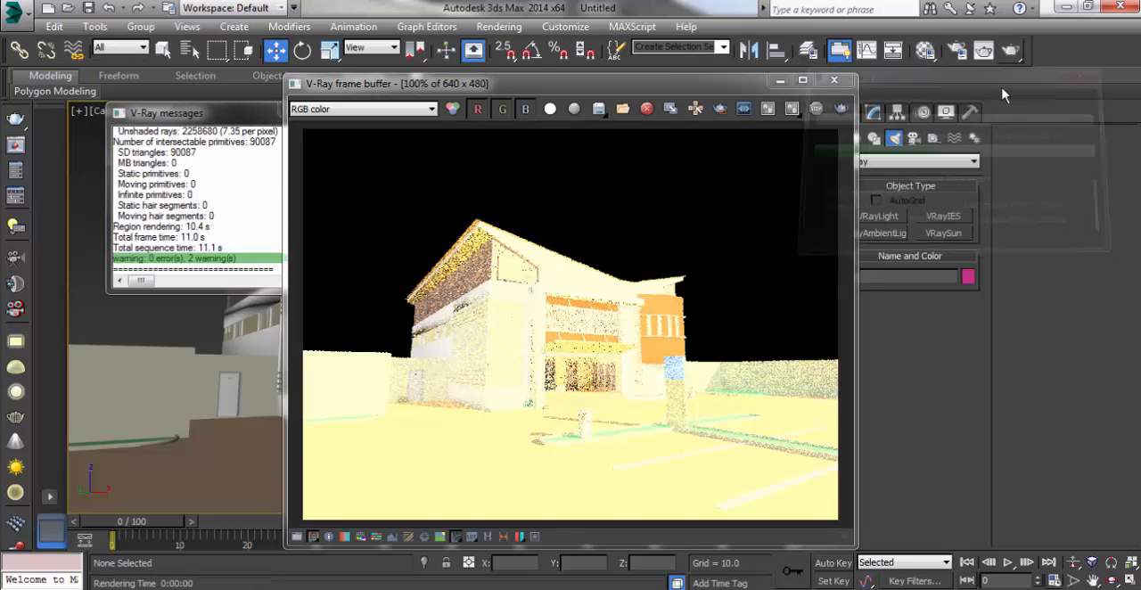
click(829, 82)
click(357, 110)
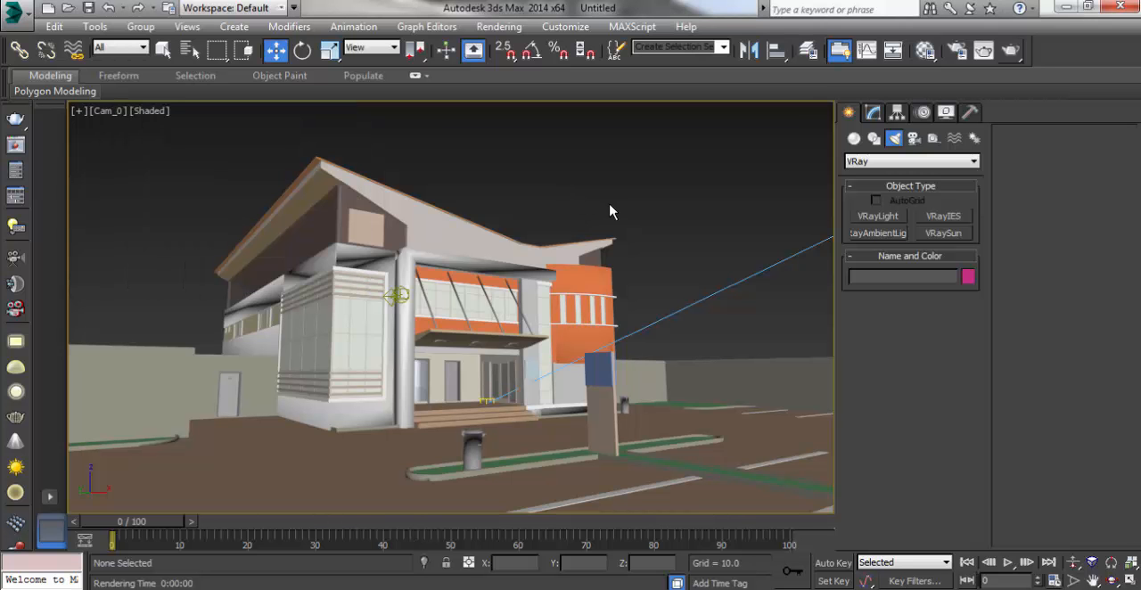
Step: In the Top view, find the imported light named Sun, far from the building, and delete it
key(t)
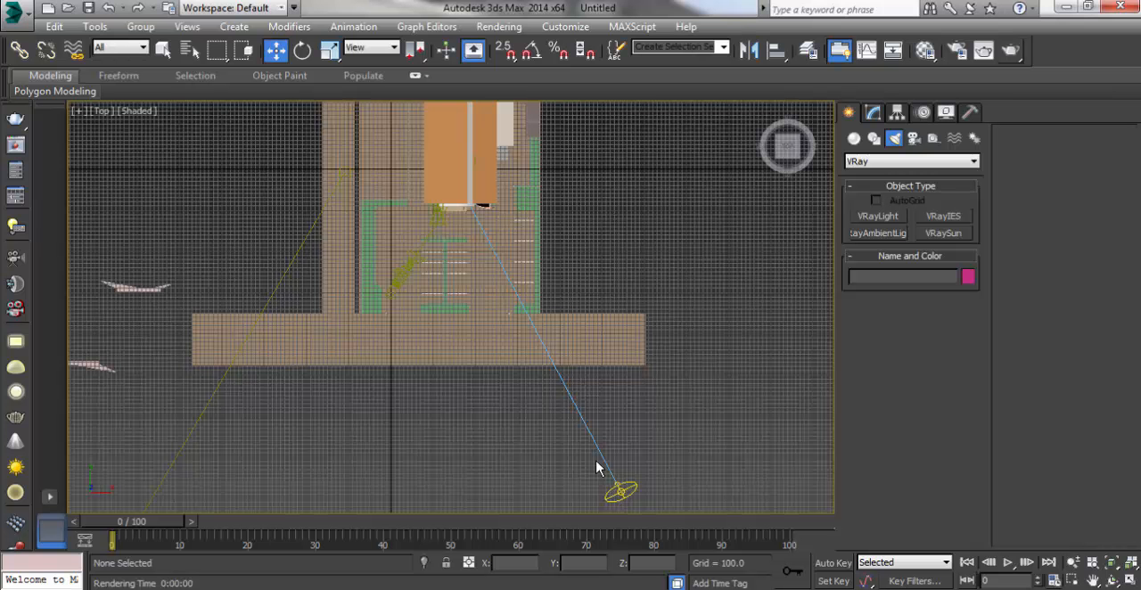
scroll(550, 365, down, 15)
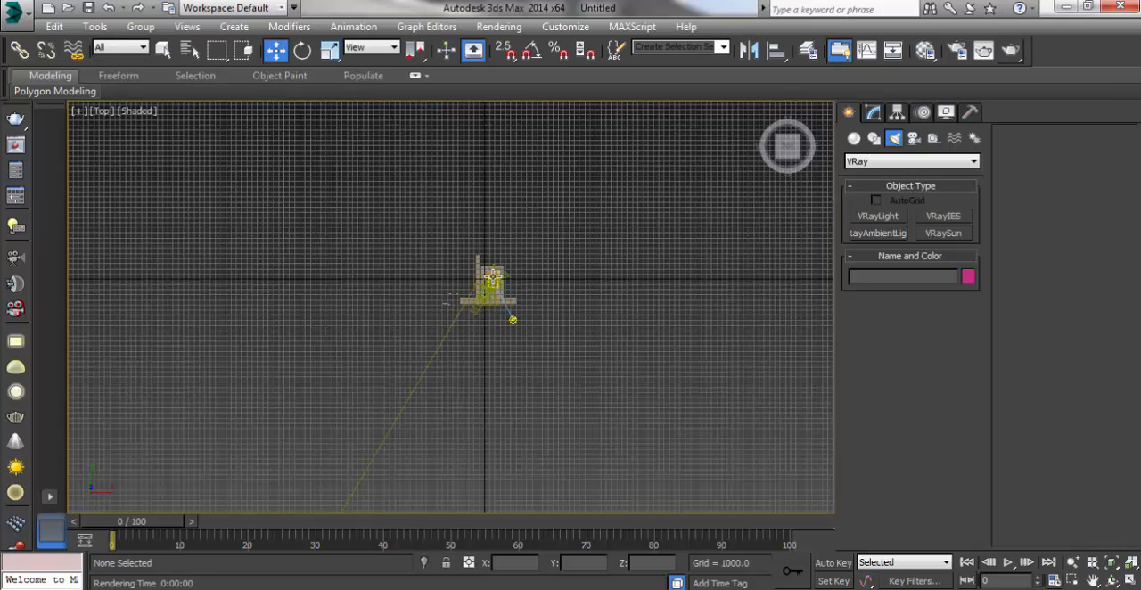
scroll(364, 497, up, 2)
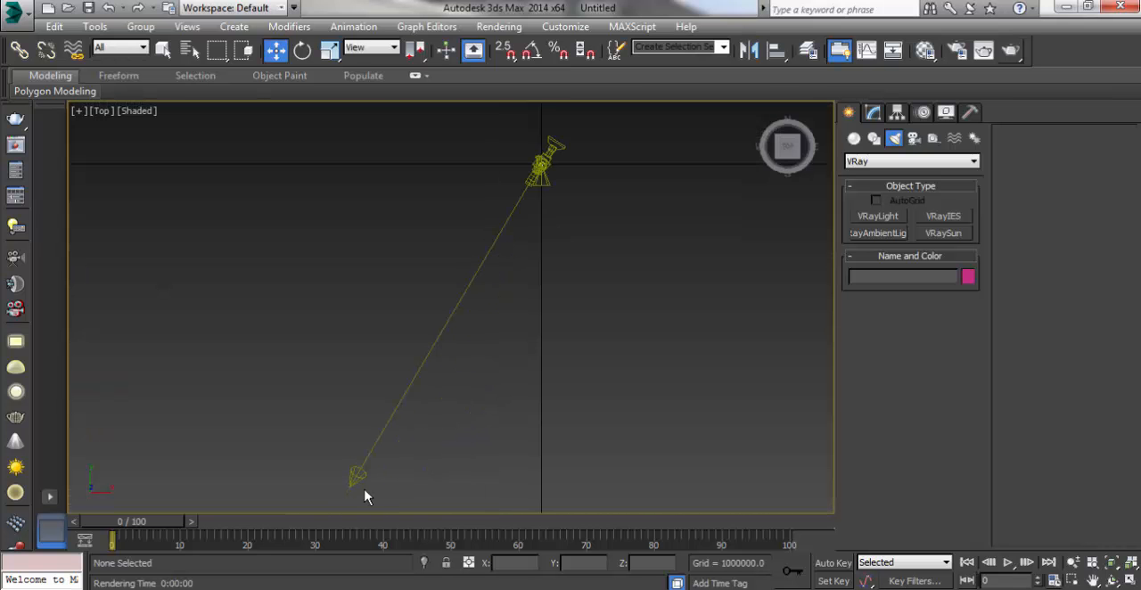
click(984, 50)
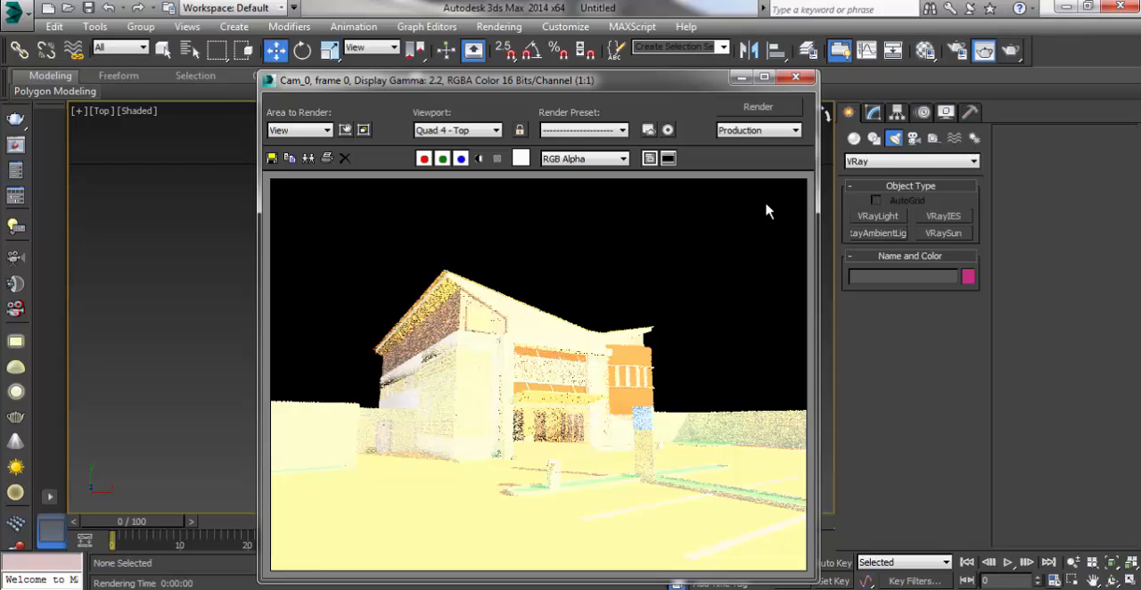
click(791, 79)
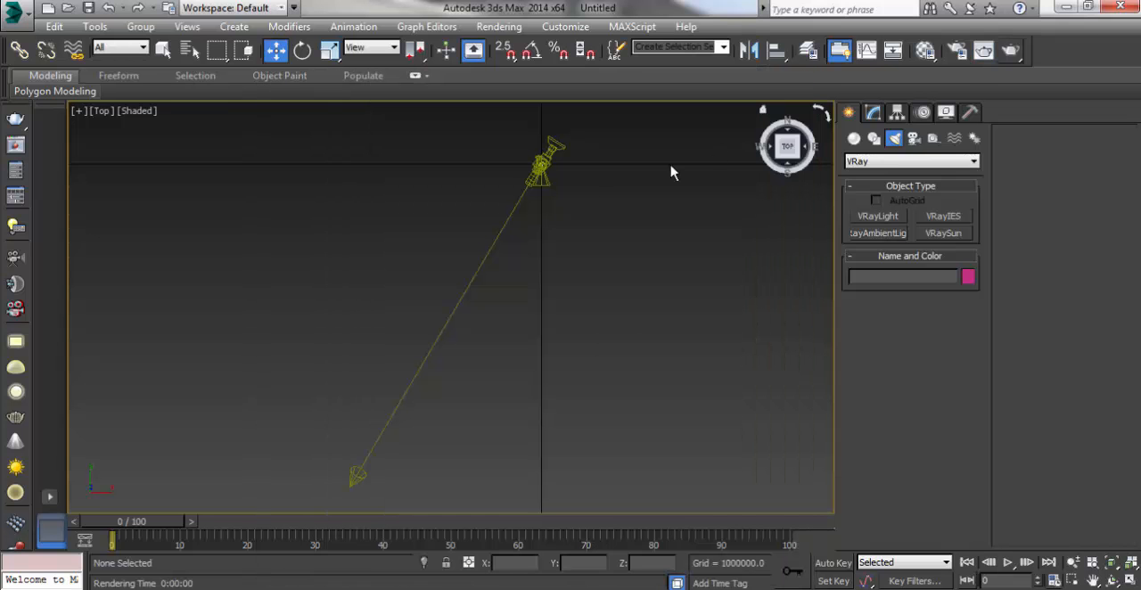
click(357, 473)
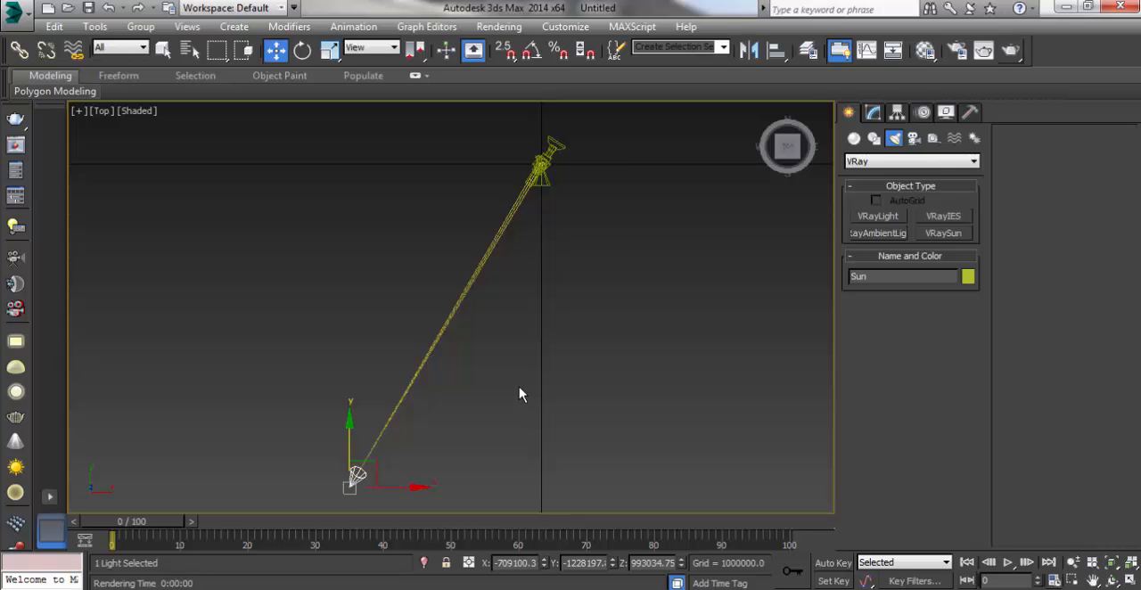
key(Delete)
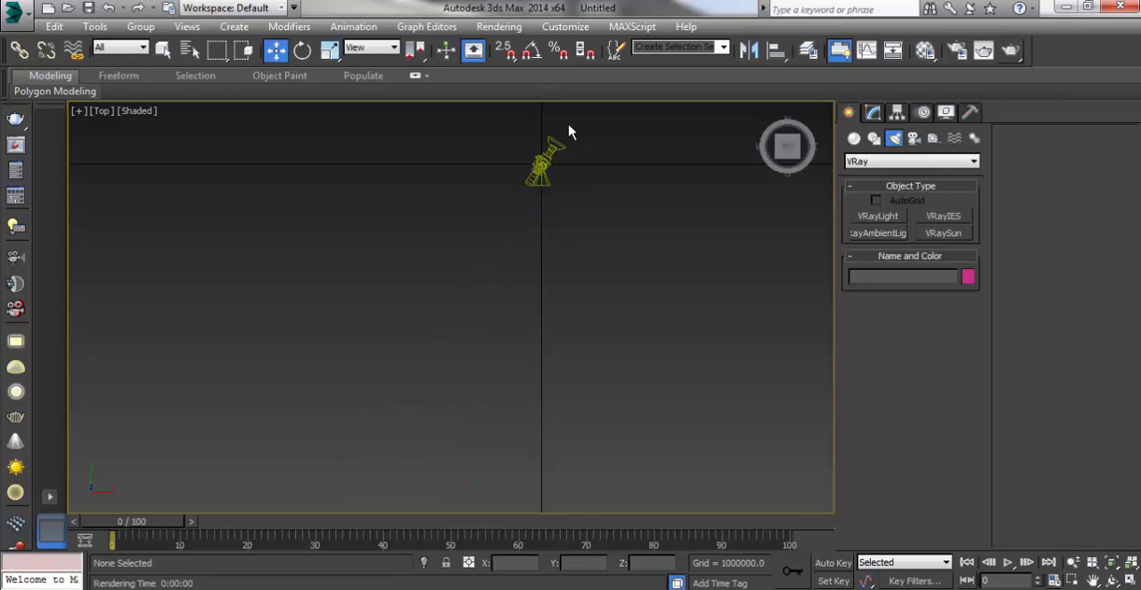
Step: Convert the scene's materials and shadows with the V-Ray scene converter, including standard cameras to physical cameras
scroll(569, 127, up, 4)
scroll(486, 243, up, 3)
scroll(435, 326, up, 5)
scroll(428, 362, up, 1)
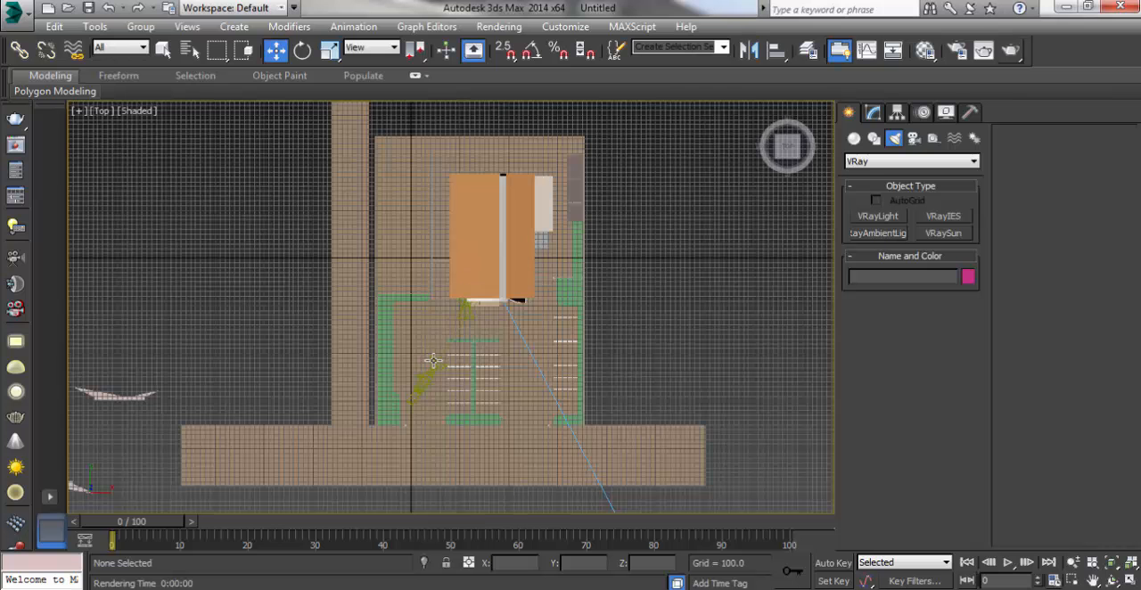
right_click(648, 241)
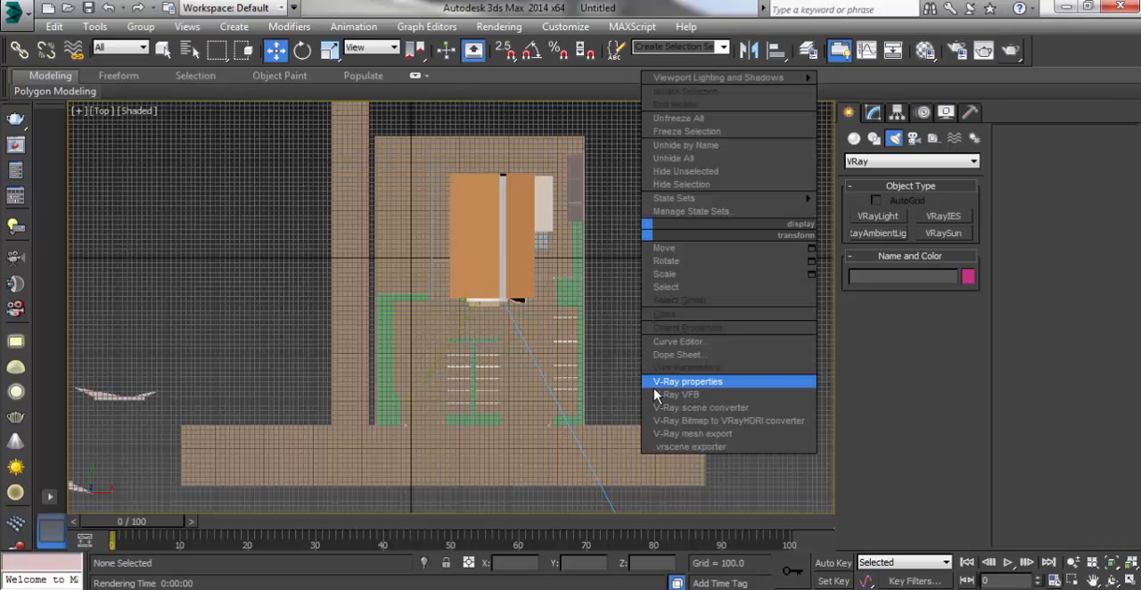
click(246, 283)
right_click(248, 284)
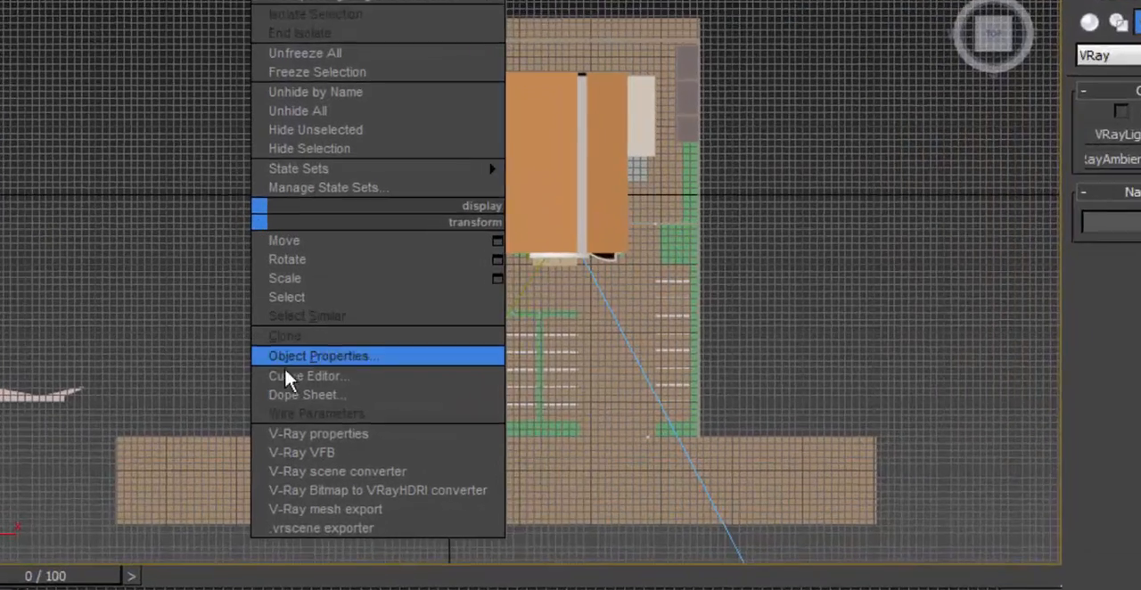
click(378, 483)
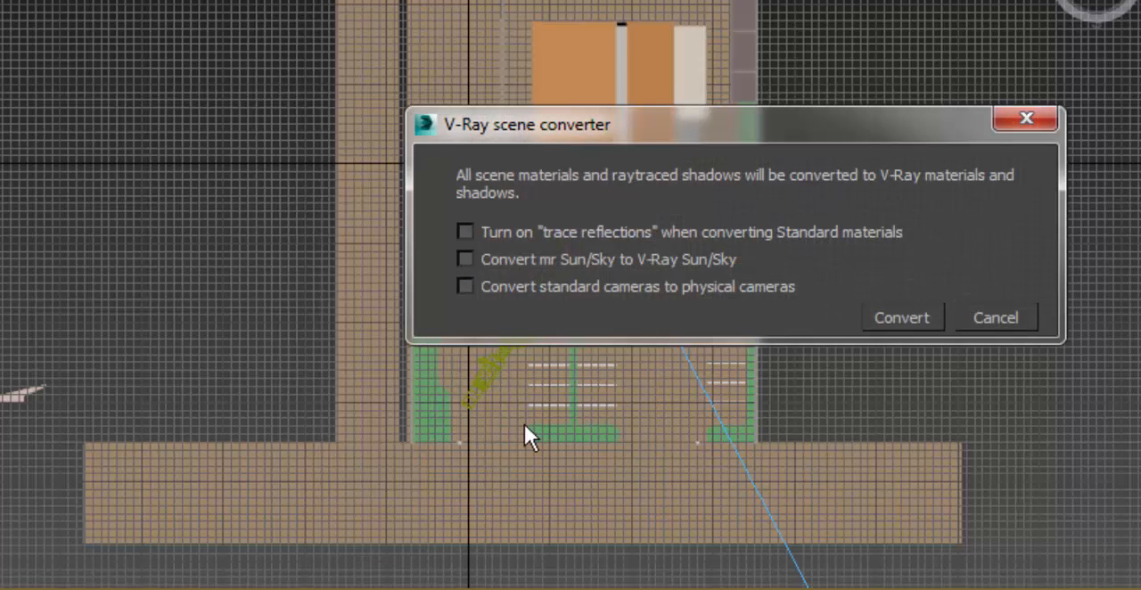
click(466, 287)
click(918, 314)
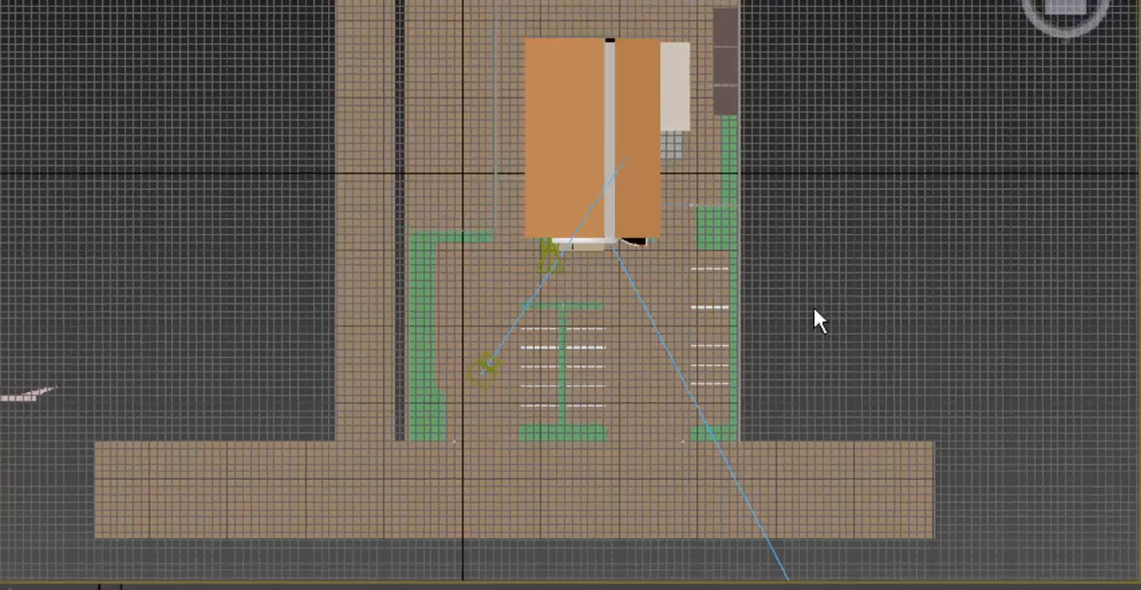
scroll(446, 374, up, 6)
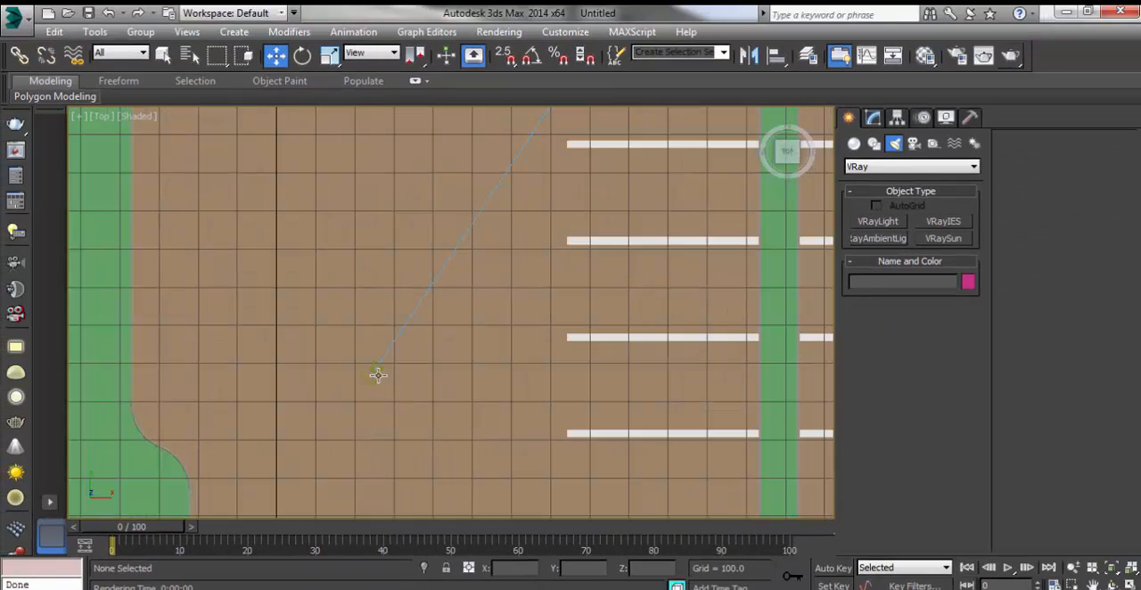
click(378, 375)
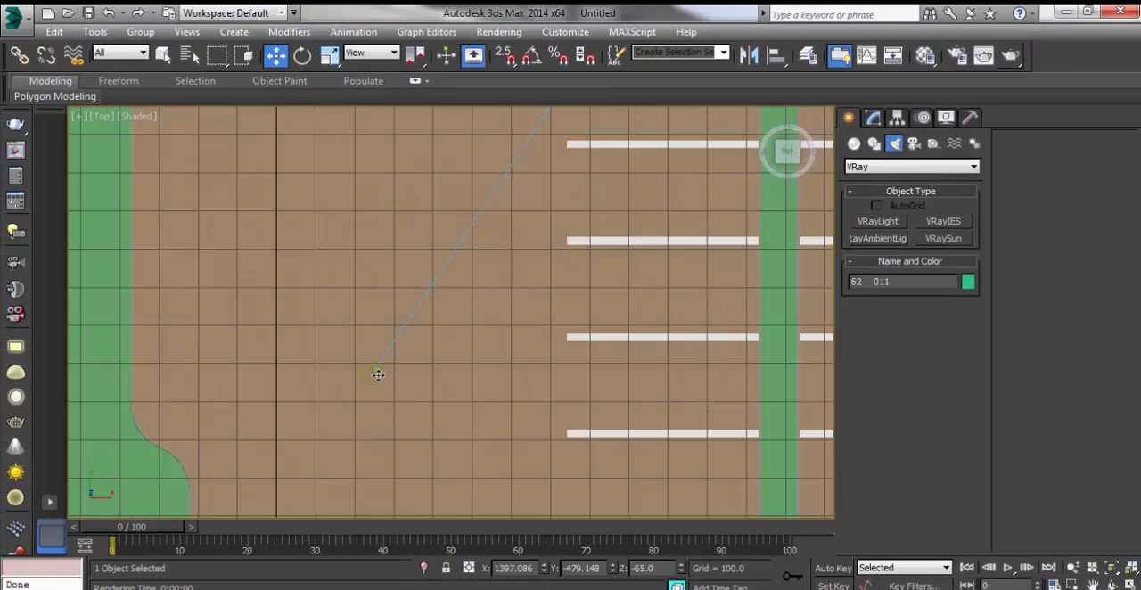
scroll(365, 386, down, 6)
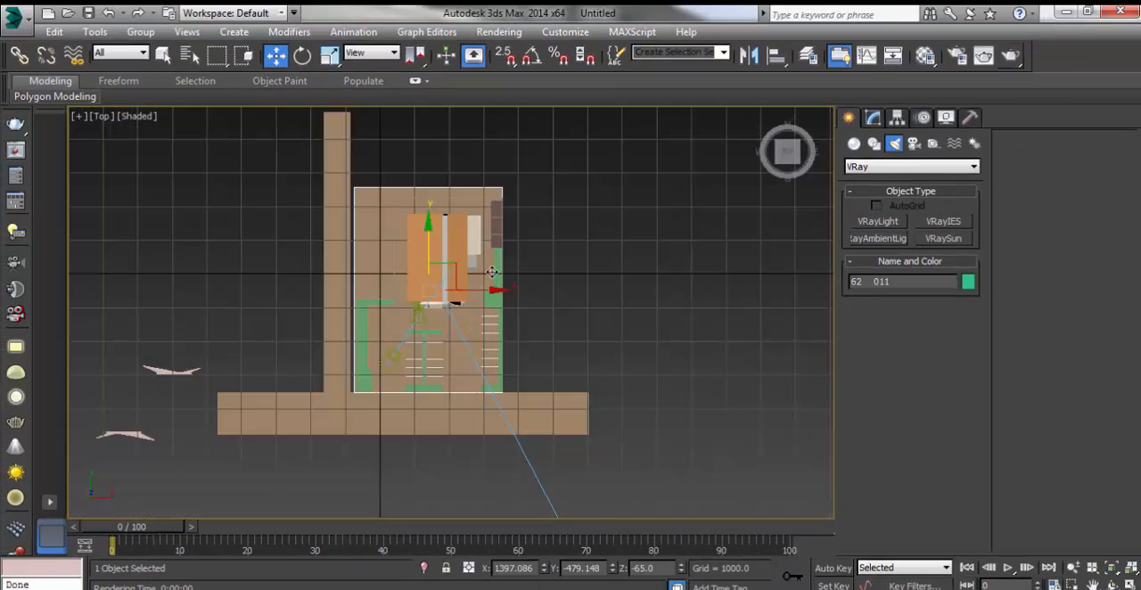
scroll(504, 247, down, 2)
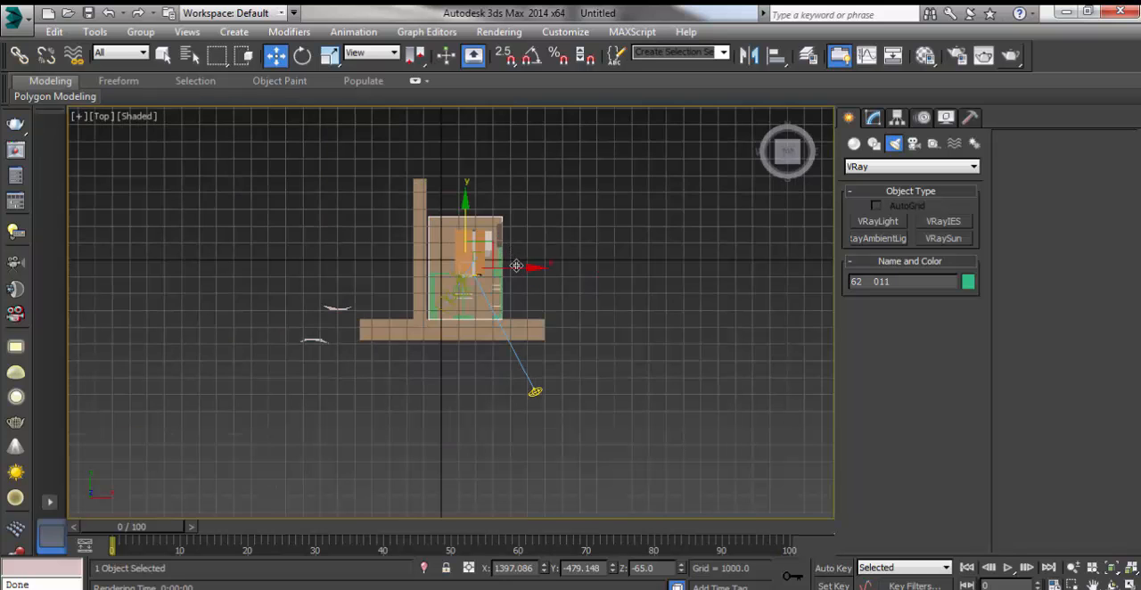
Step: Run a production test render through the converted Cam_0 physical camera, inspect the building up close, cancel it, and close the render windows
key(c)
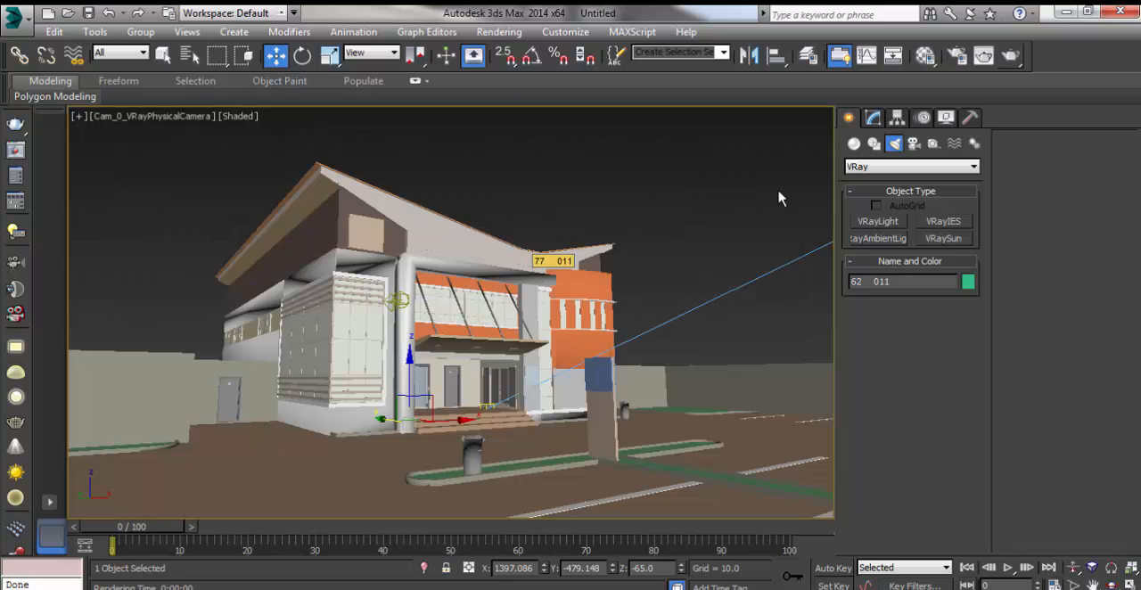
click(1010, 56)
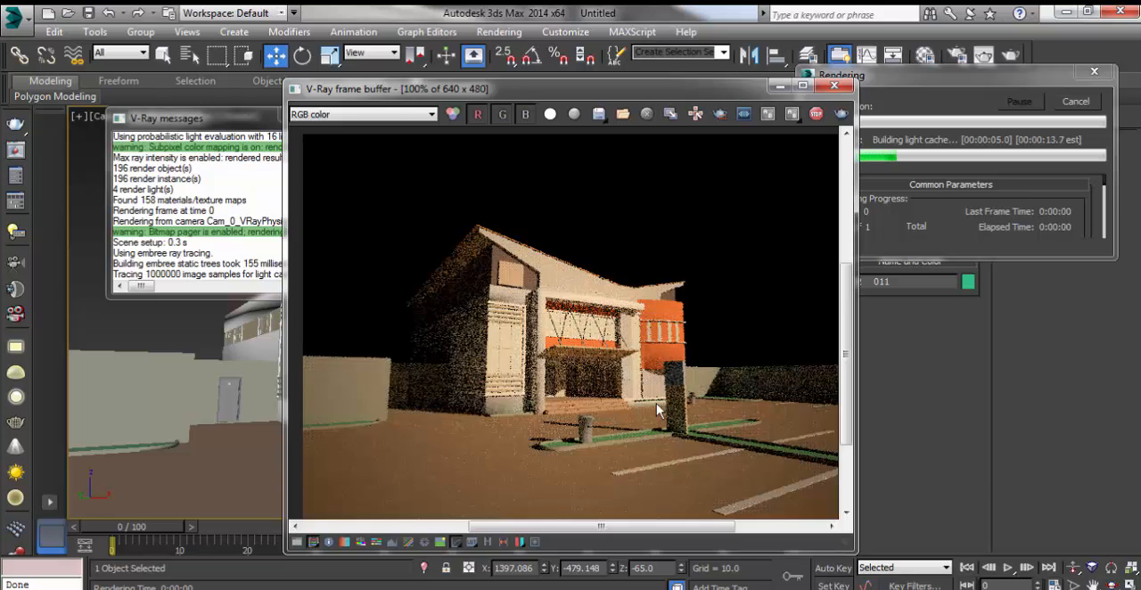
scroll(657, 409, up, 1)
scroll(631, 393, down, 1)
scroll(666, 343, up, 1)
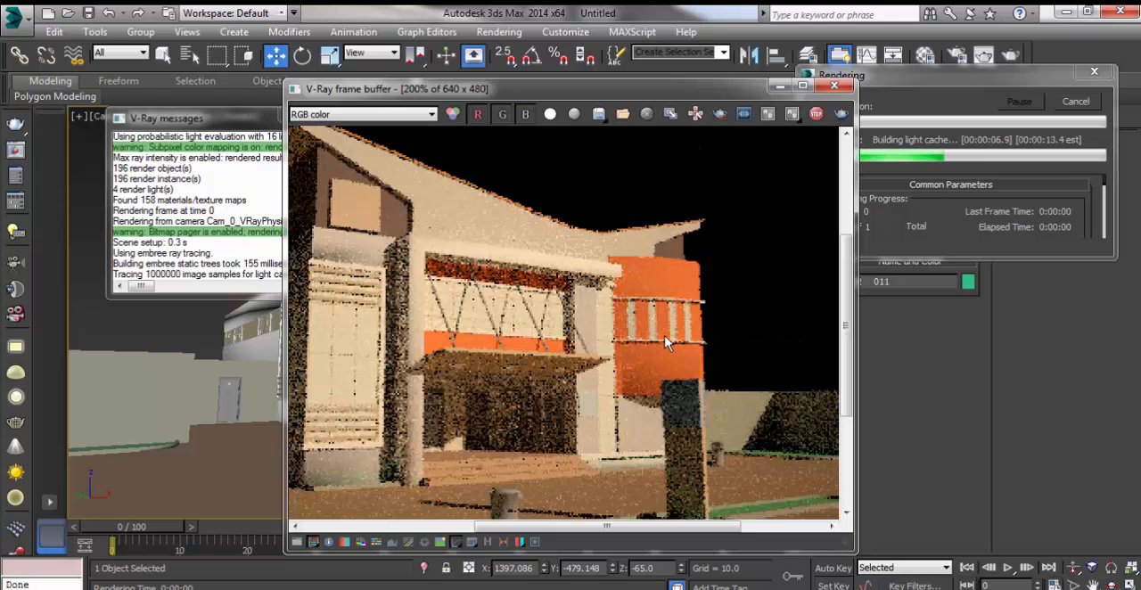
scroll(662, 326, down, 1)
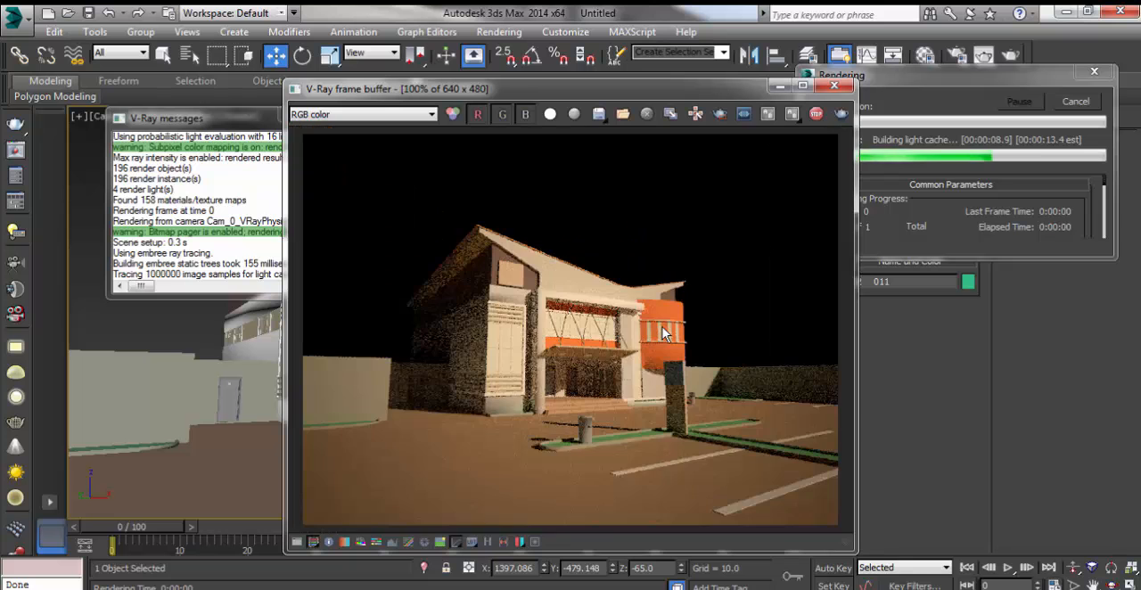
scroll(662, 327, up, 1)
scroll(662, 327, down, 1)
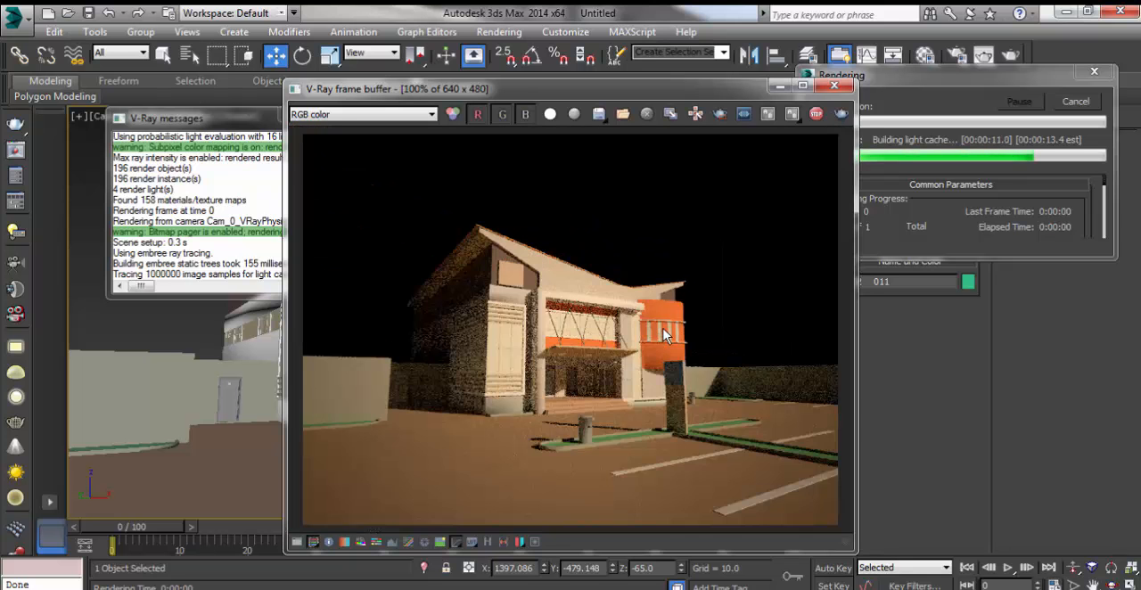
scroll(664, 329, up, 1)
click(1072, 104)
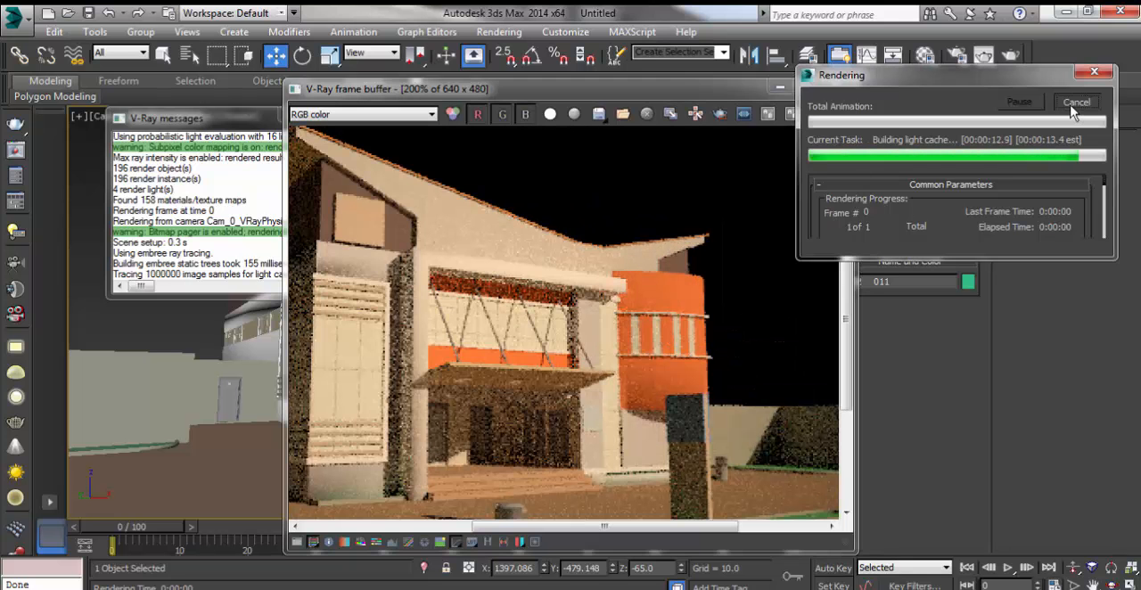
click(780, 86)
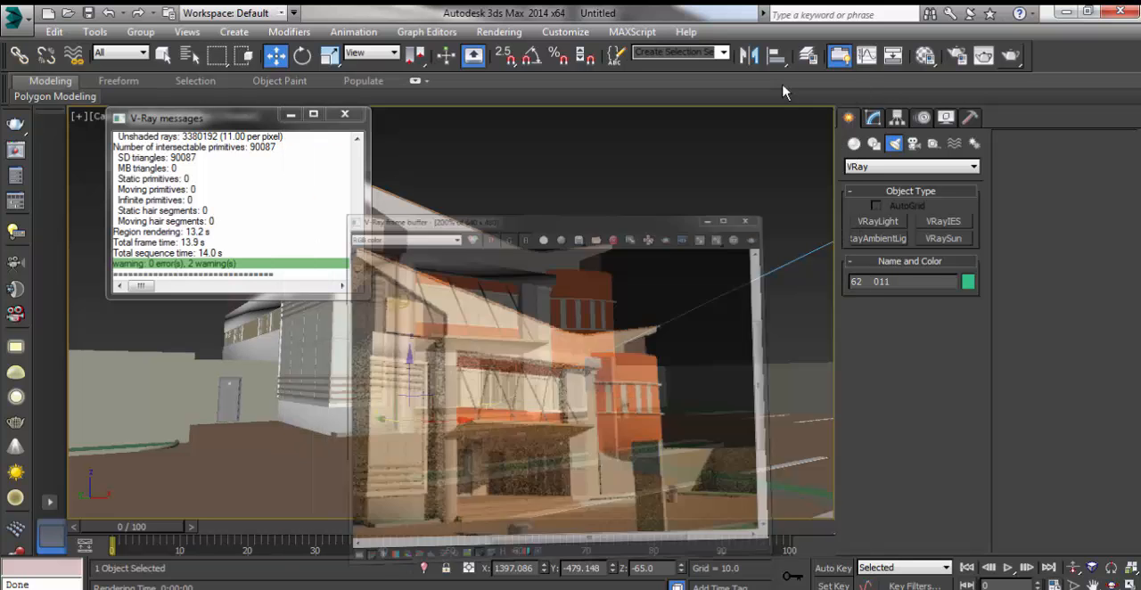
click(344, 114)
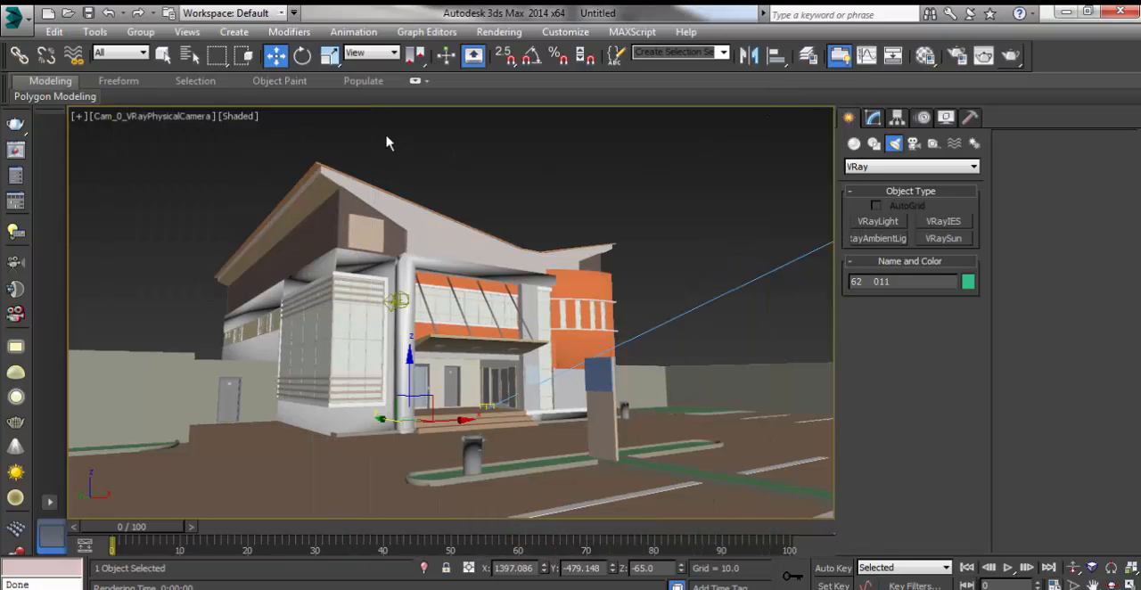
Step: In the Top view, create a Dome-type VRayLight beside the street in front of the building
click(537, 189)
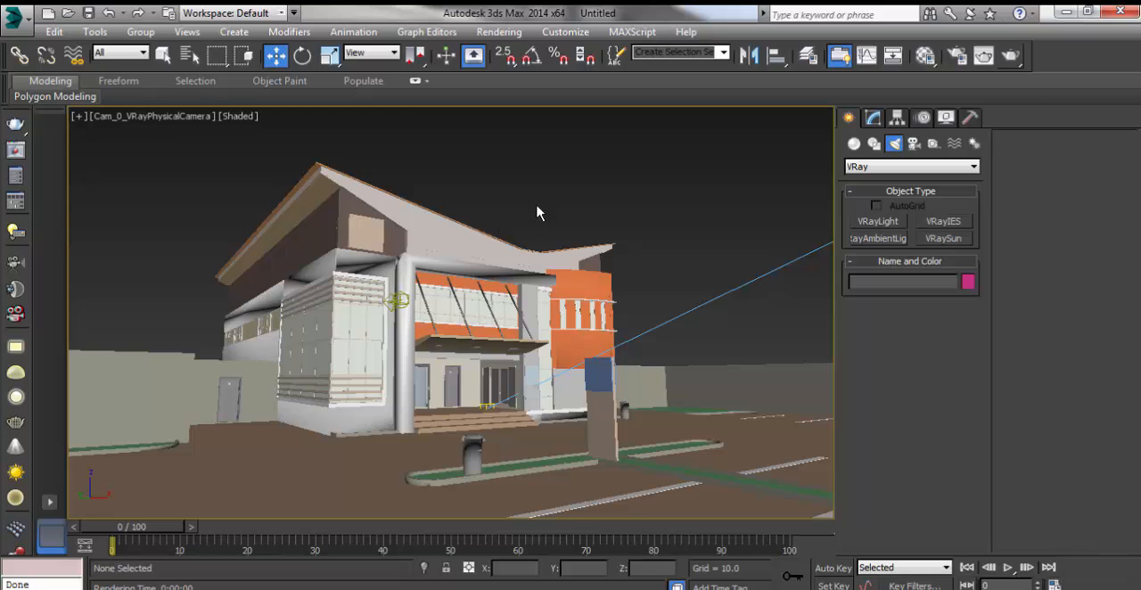
key(t)
scroll(449, 247, down, 4)
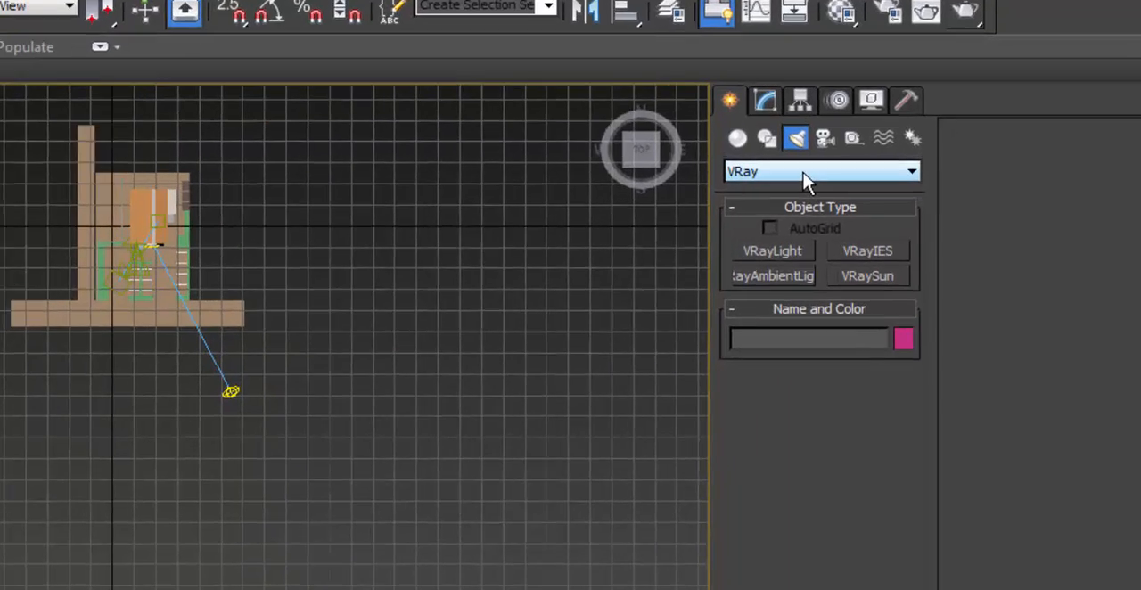
click(899, 167)
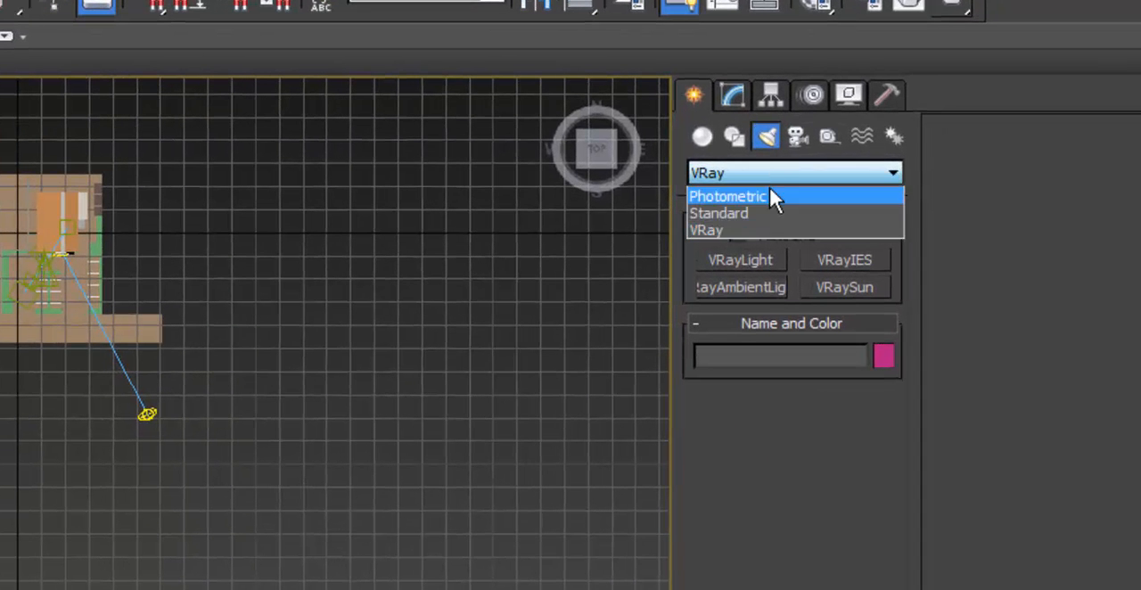
click(685, 248)
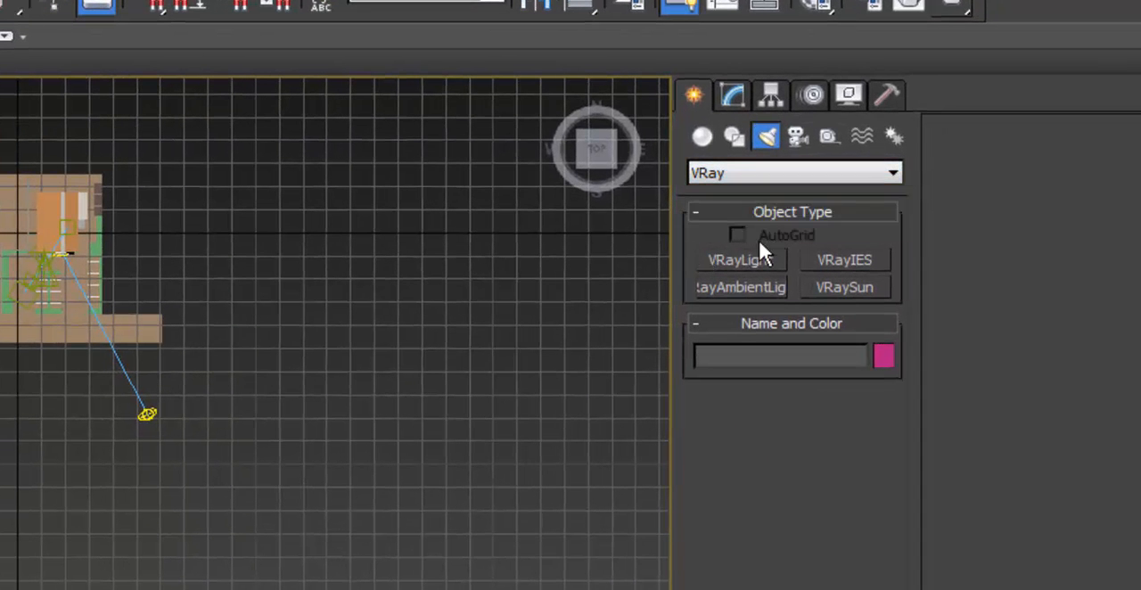
click(742, 259)
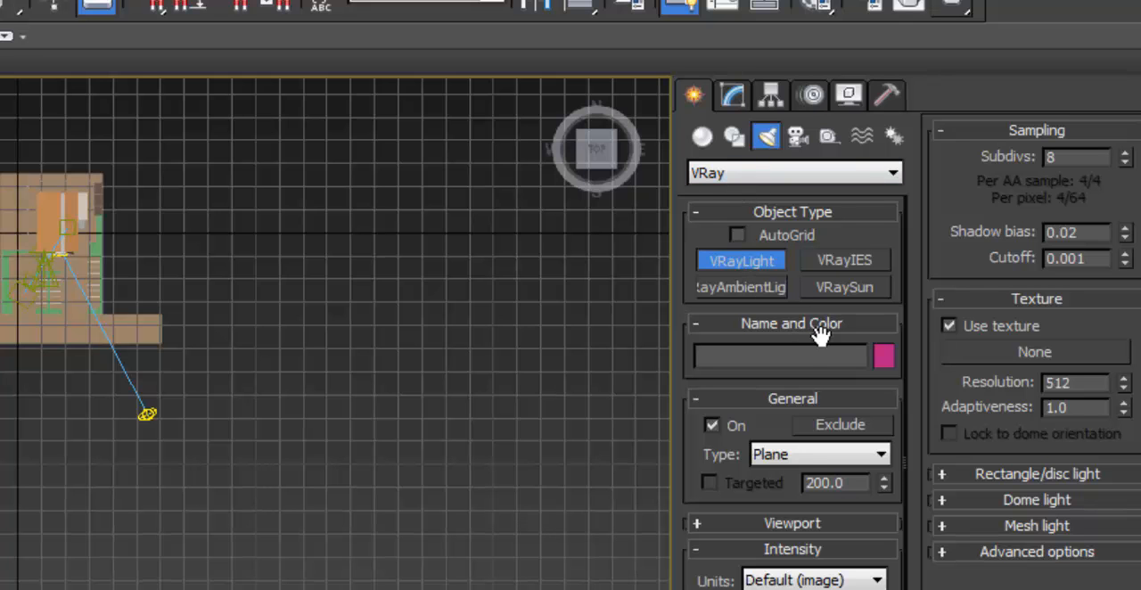
click(808, 458)
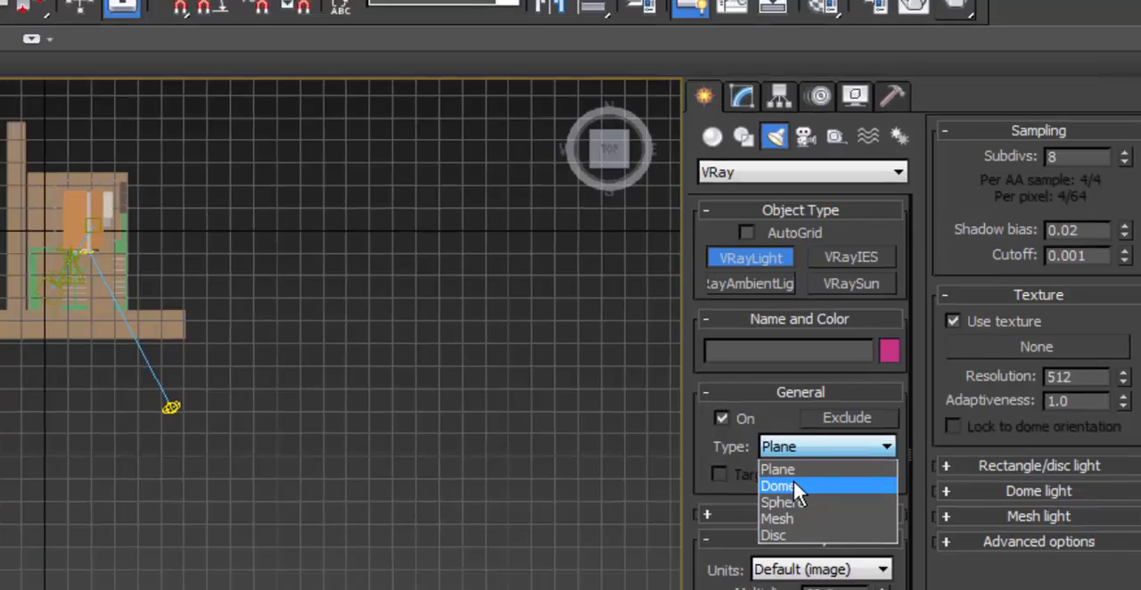
click(793, 486)
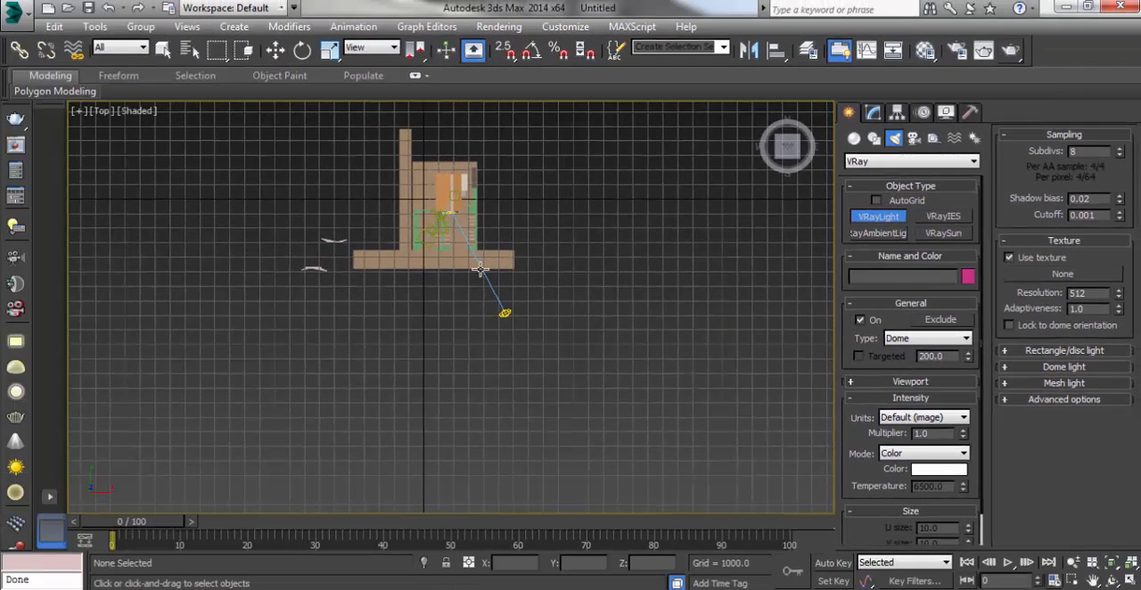
click(463, 271)
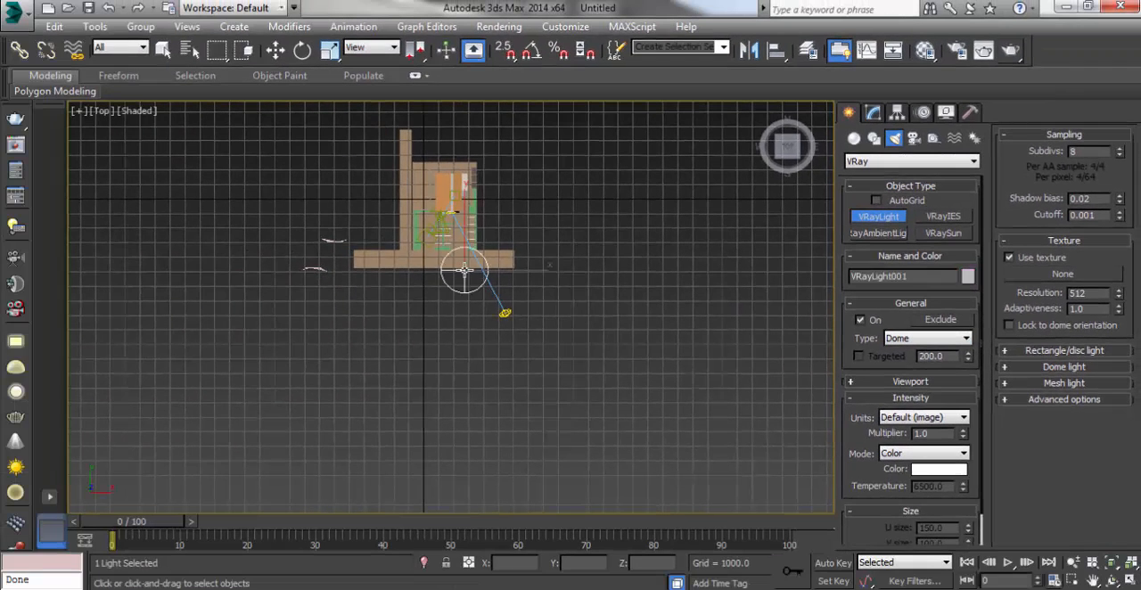
Step: Move the dome light toward the building's parking area, to about X 3084, Y -3282
scroll(486, 266, up, 3)
key(w)
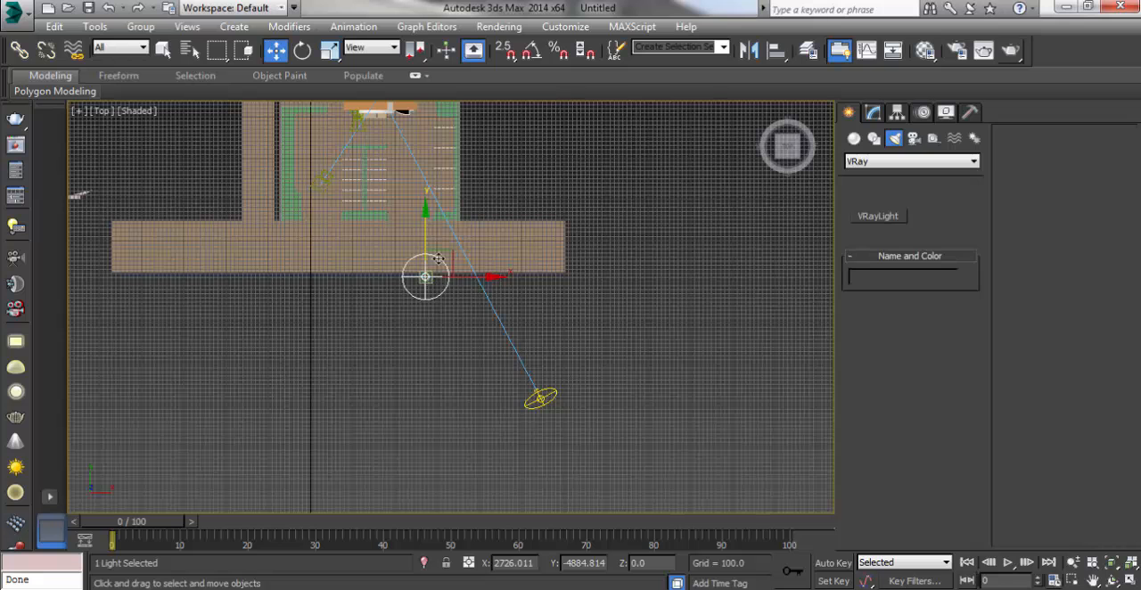
drag(450, 254, 462, 186)
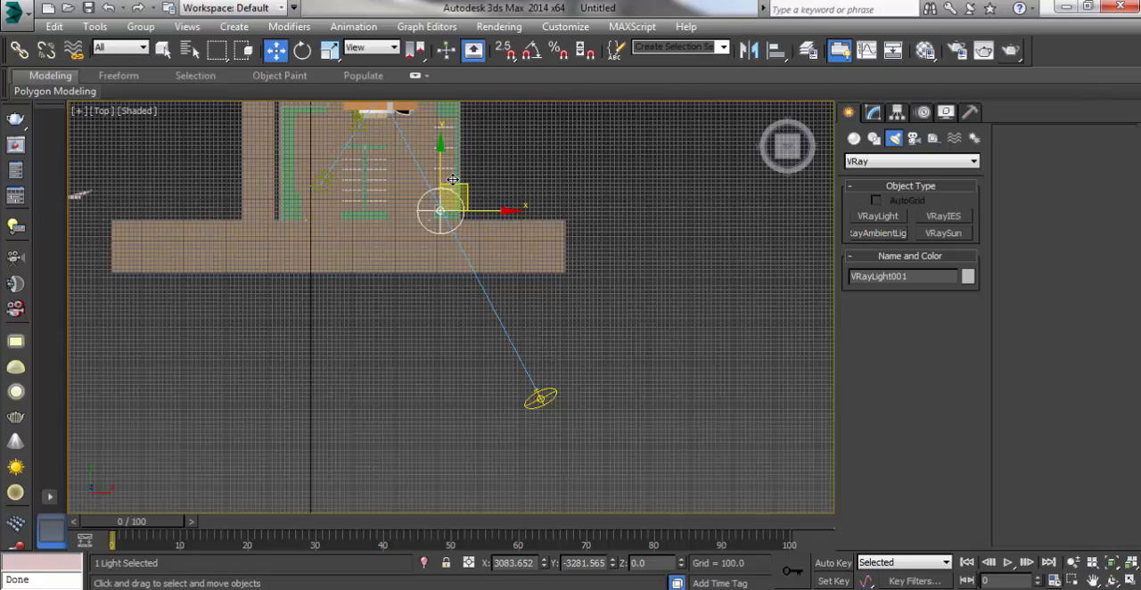
scroll(453, 179, up, 5)
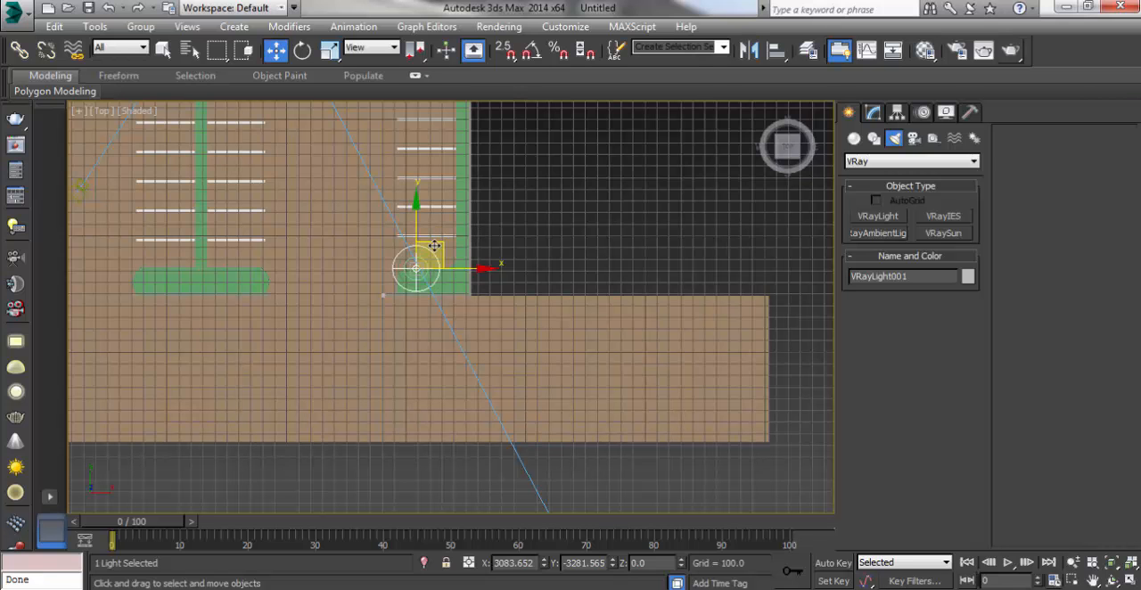
Step: Test-render the Cam_0 physical camera view with the dome light, inspect the result, and close the V-Ray frame buffer and messages
key(c)
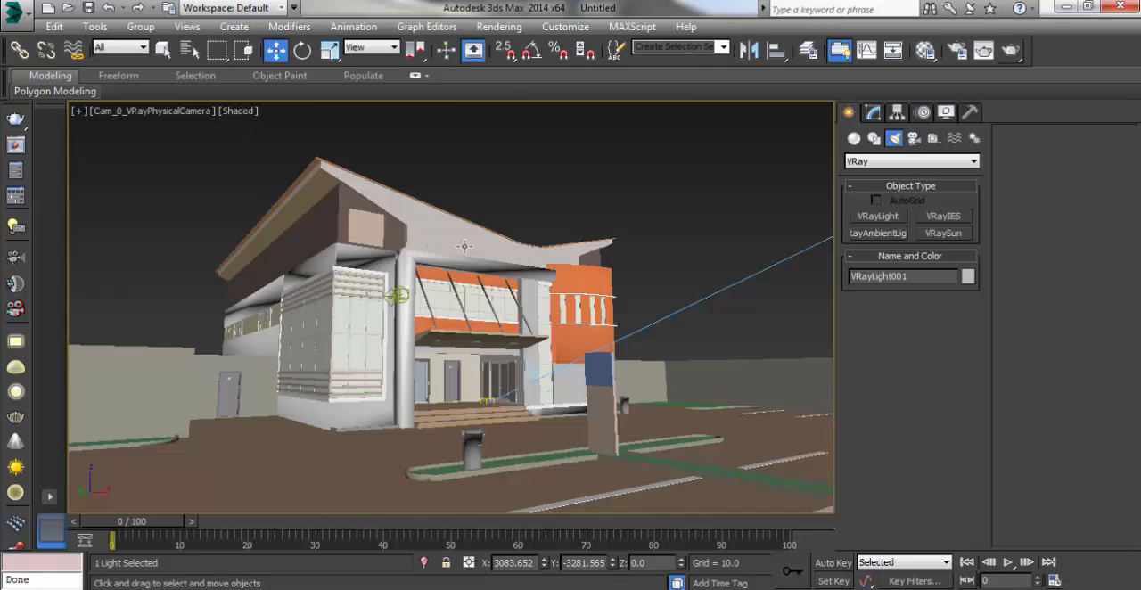
click(1011, 51)
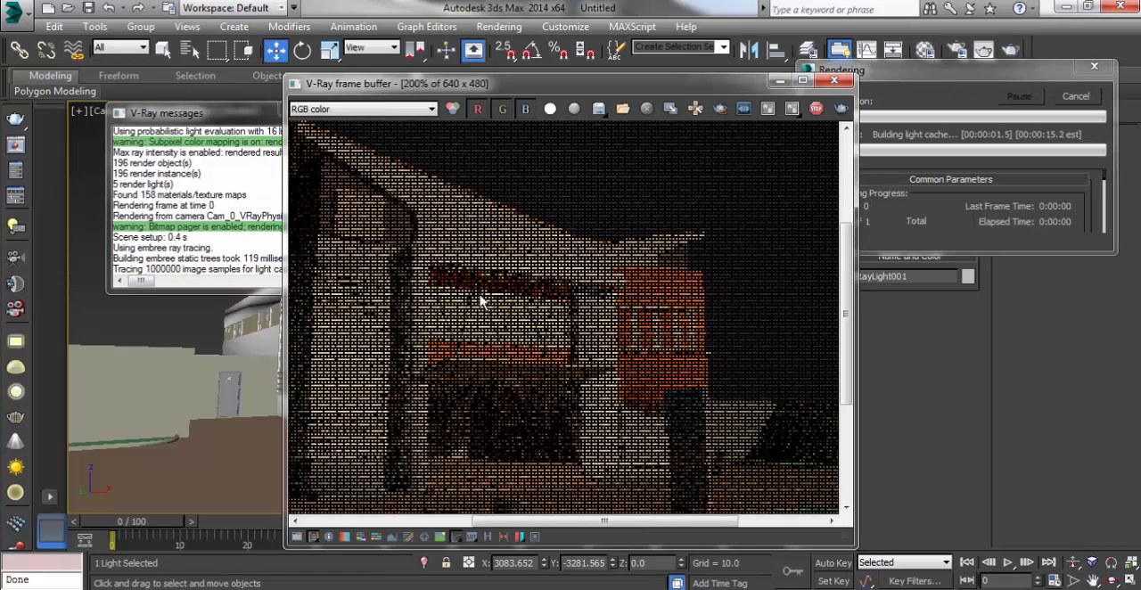
scroll(471, 303, down, 2)
scroll(555, 325, up, 2)
scroll(538, 325, down, 1)
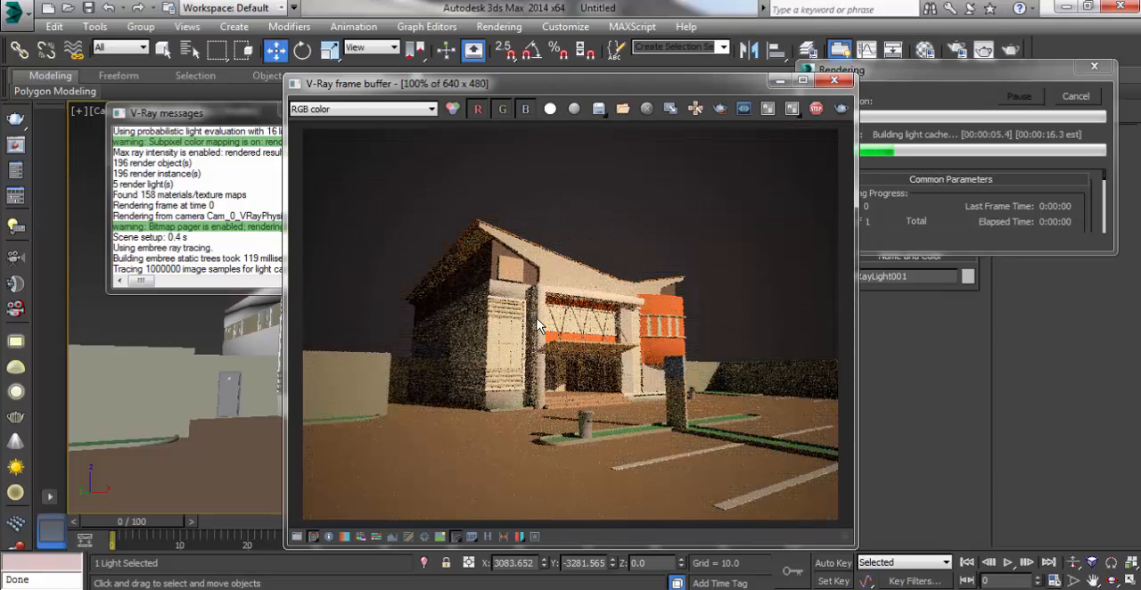
click(833, 81)
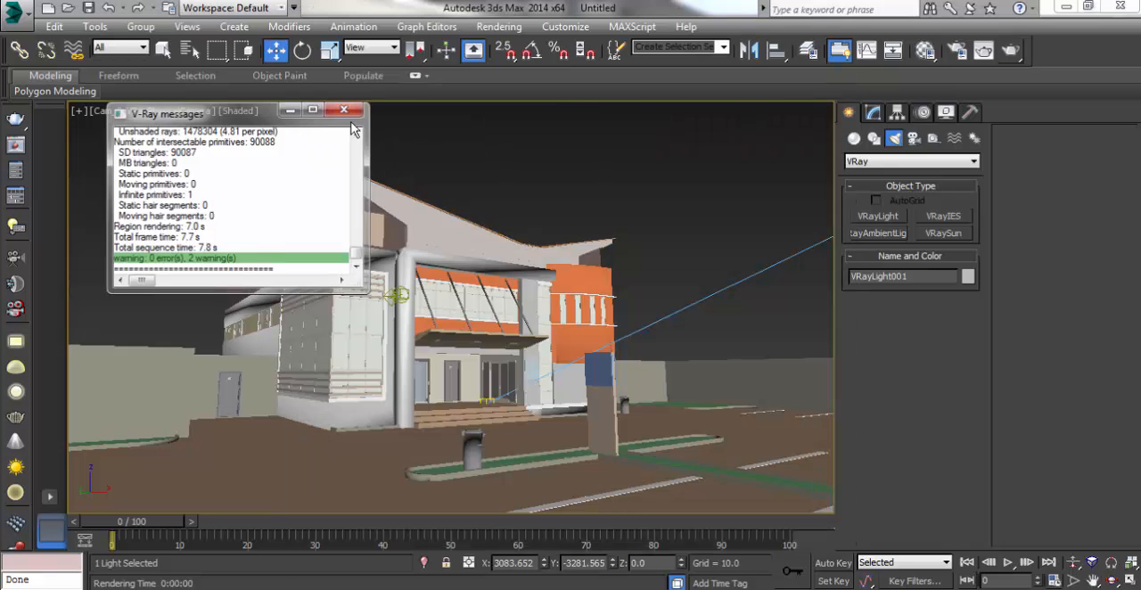
click(344, 111)
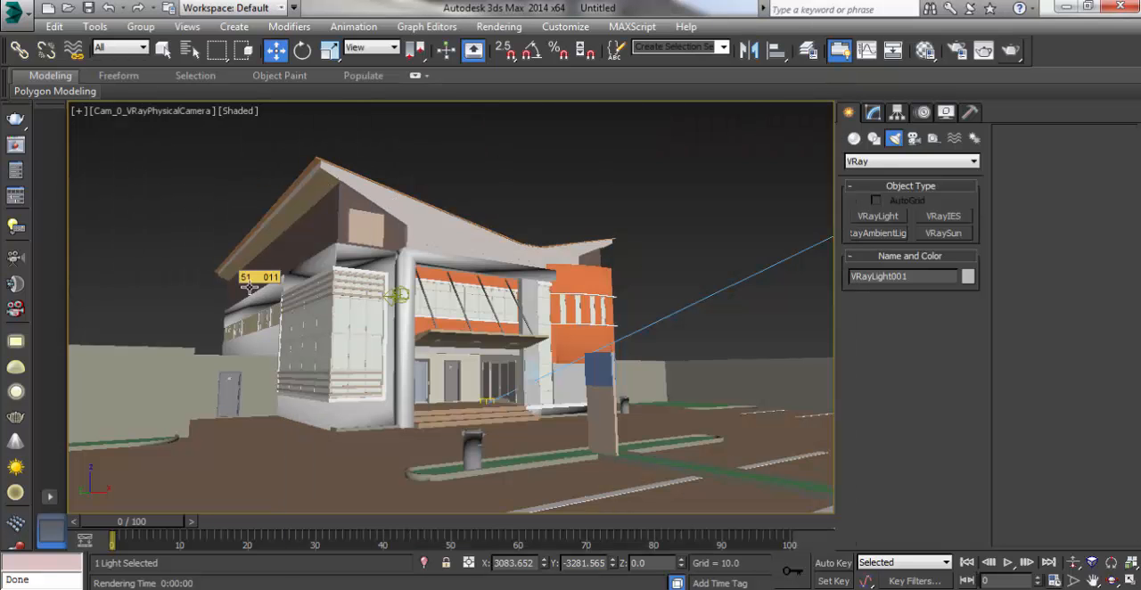
Step: Select the VRaySun in the Top view and set its photon emit radius to 500
click(430, 159)
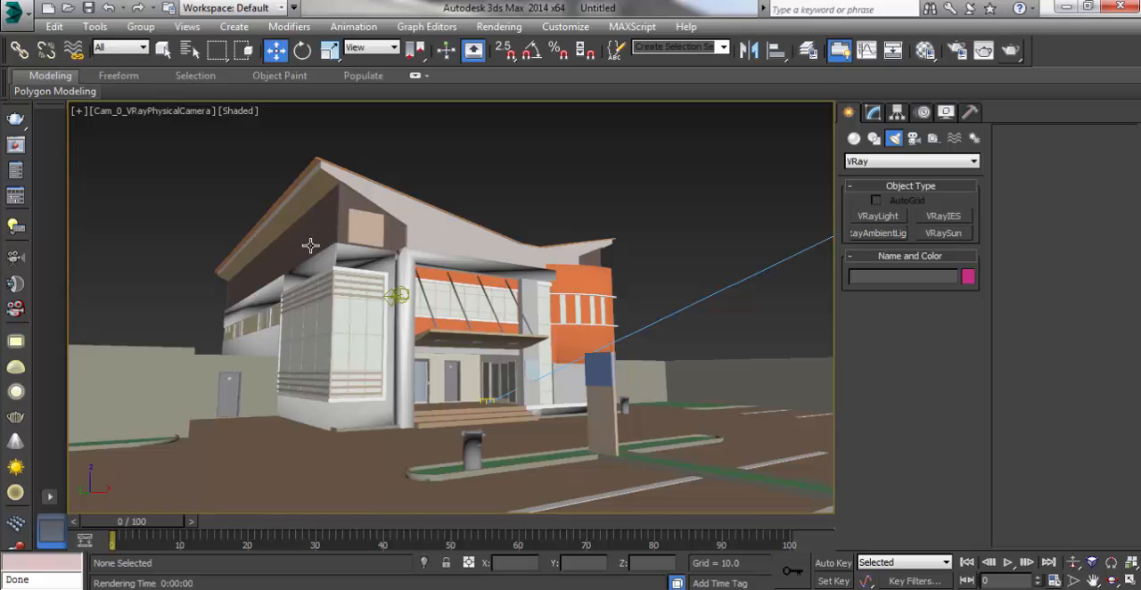
key(t)
scroll(288, 262, down, 3)
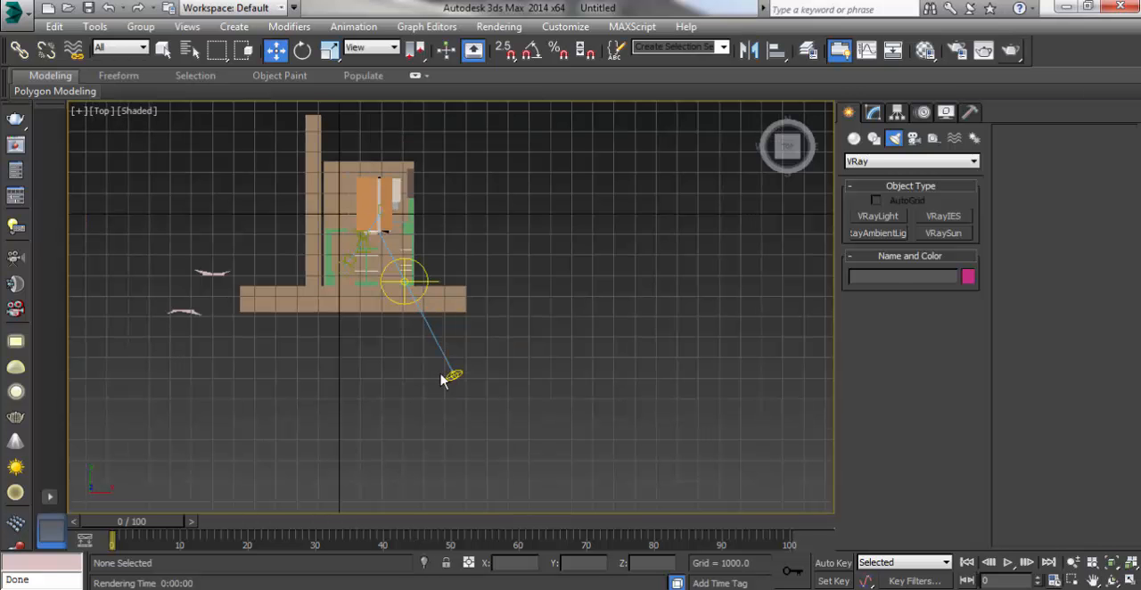
click(451, 376)
click(874, 112)
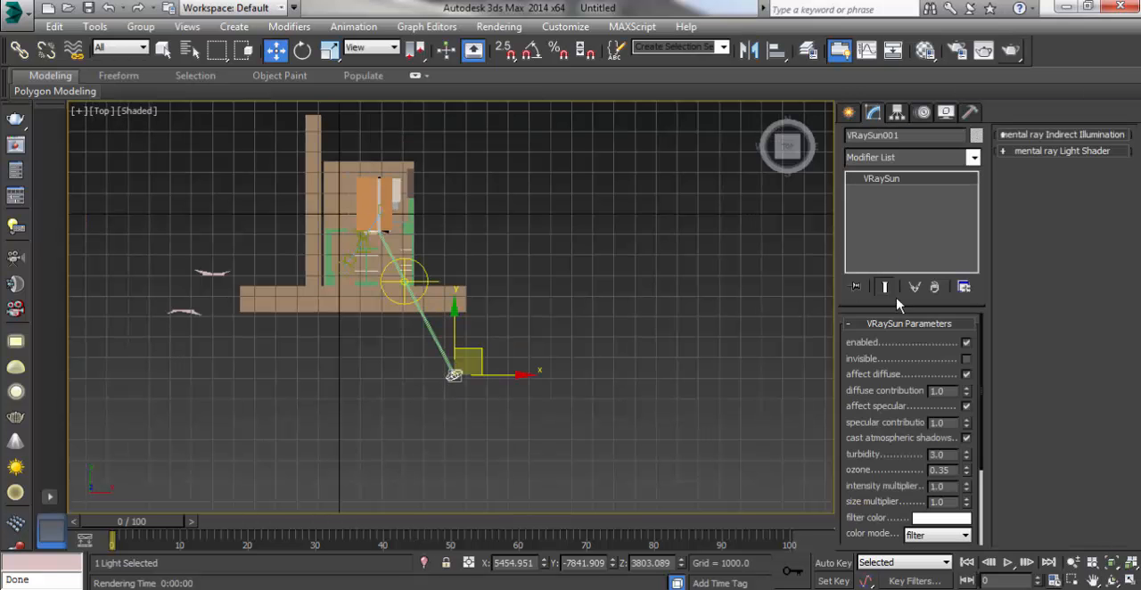
drag(985, 388, 947, 453)
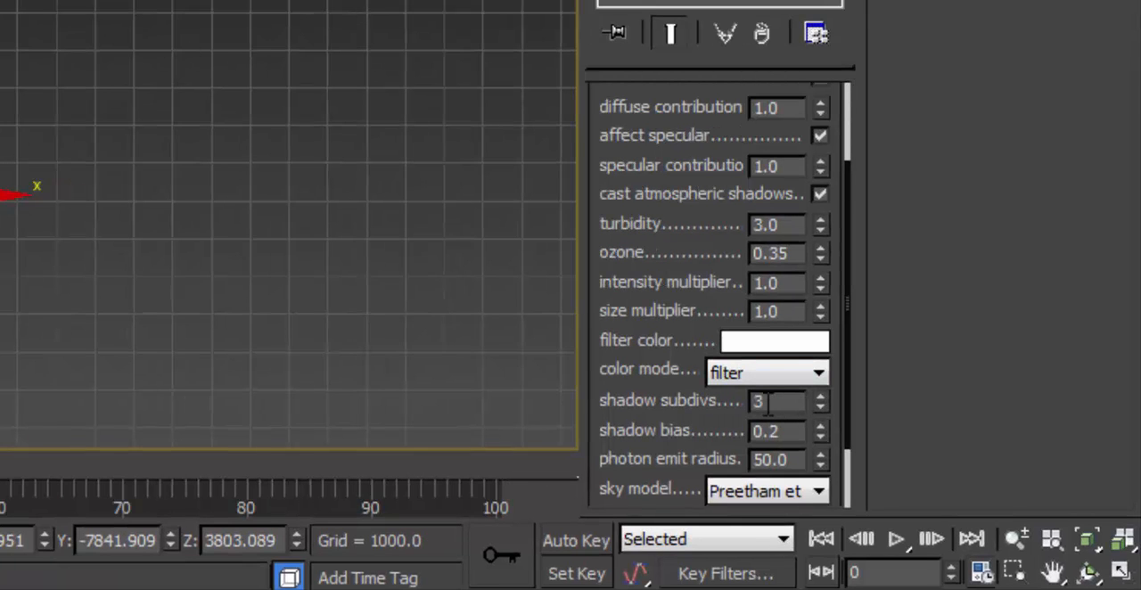
drag(848, 175, 861, 247)
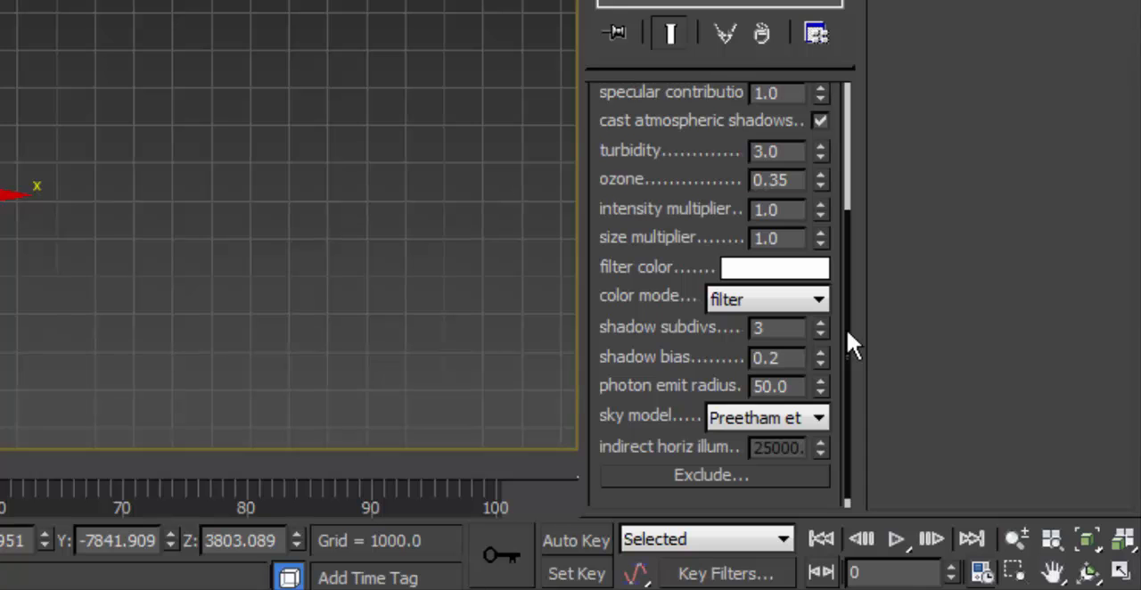
click(765, 386)
text(0)
scroll(847, 289, up, 1)
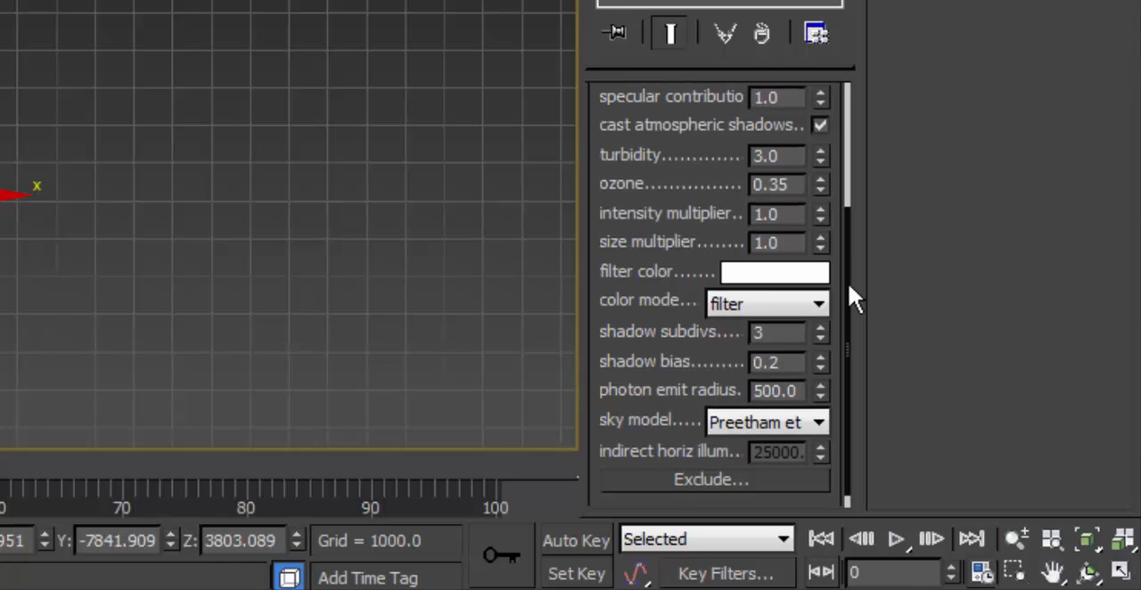
scroll(852, 267, up, 2)
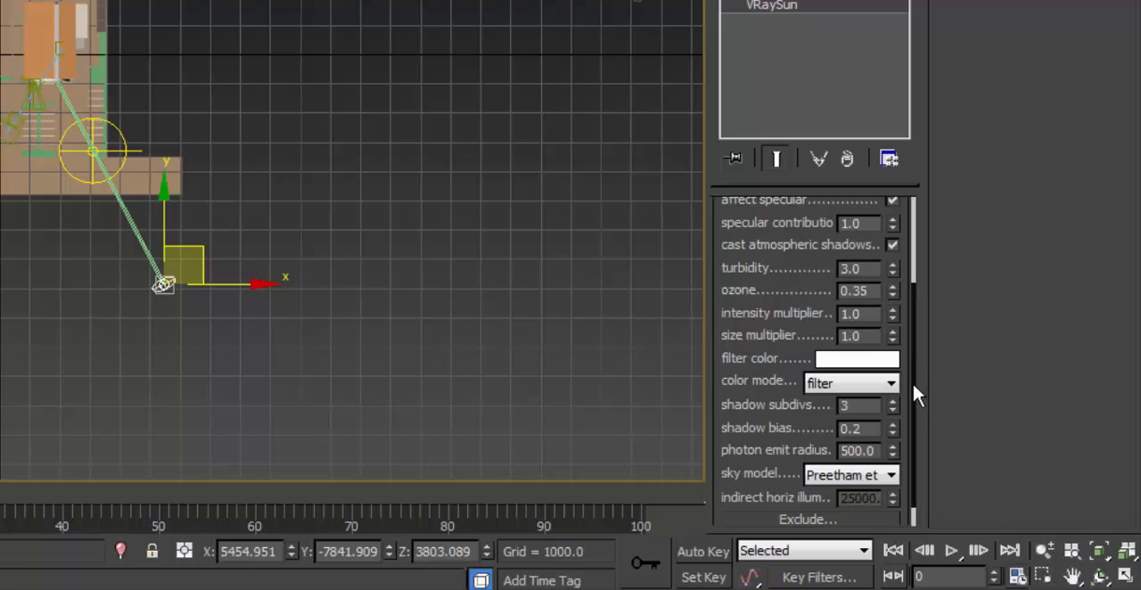
click(869, 430)
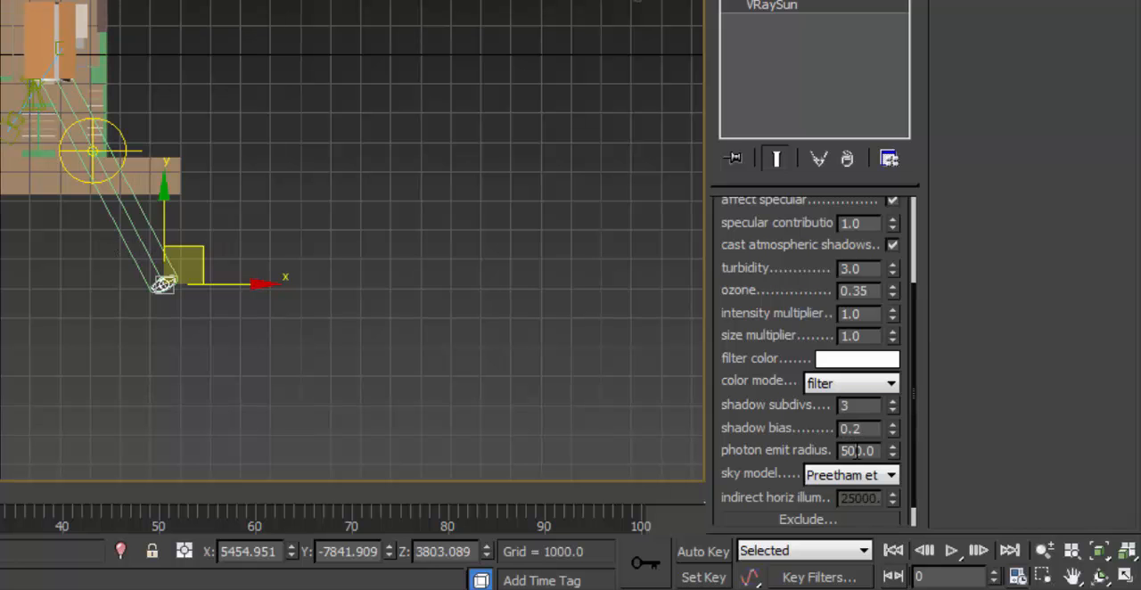
Step: Try a photon emit radius of 50 on the VRaySun, restore it to 500, and deselect the sun
key(BackSpace)
click(856, 430)
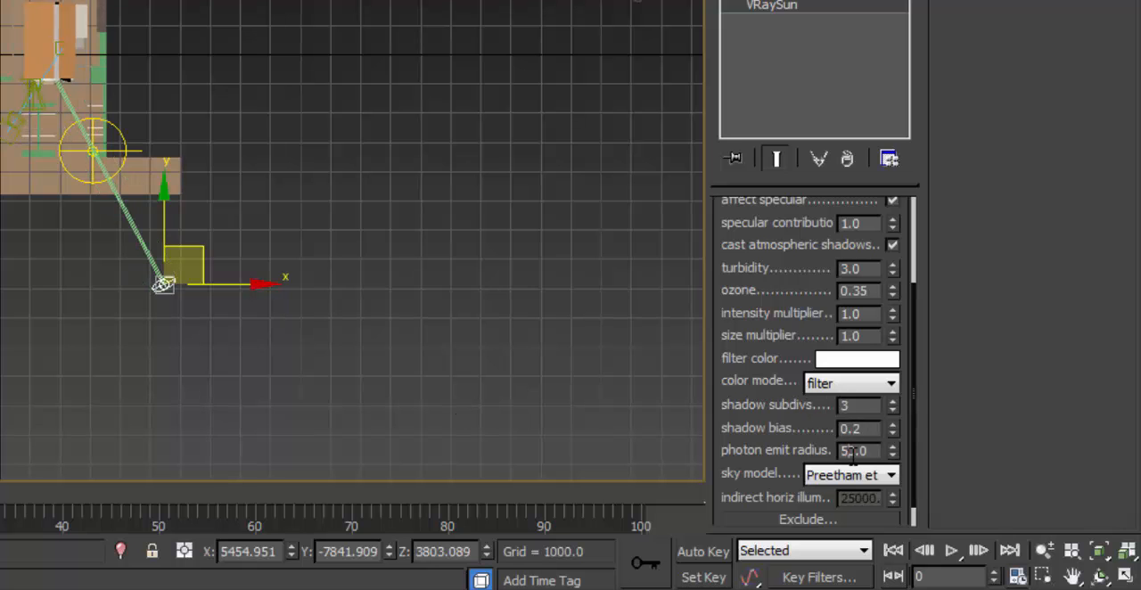
click(853, 454)
text(0)
click(858, 432)
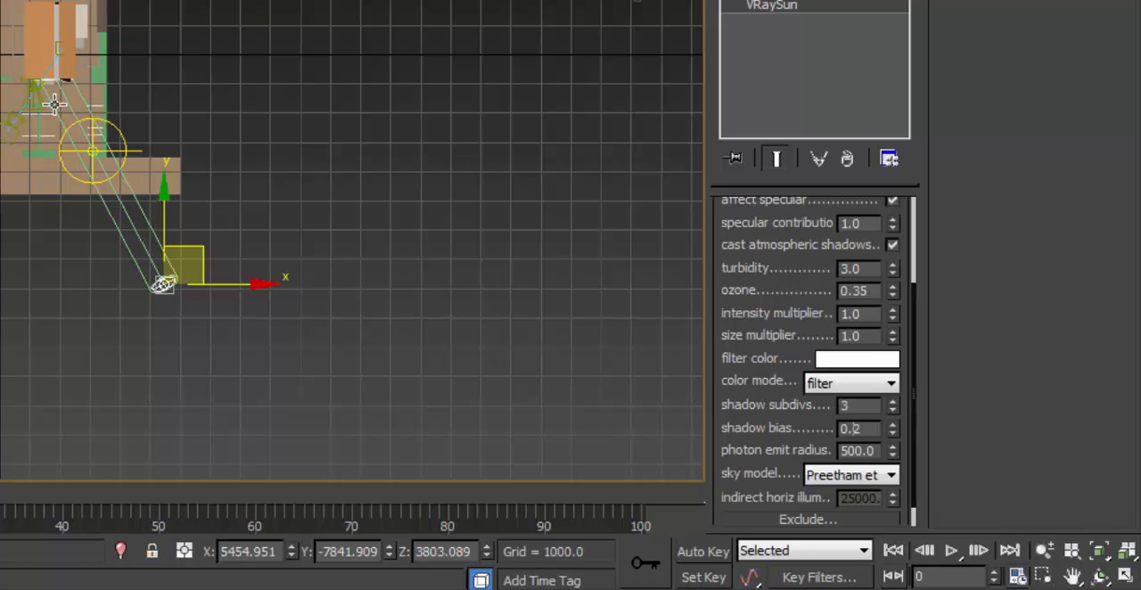
click(303, 113)
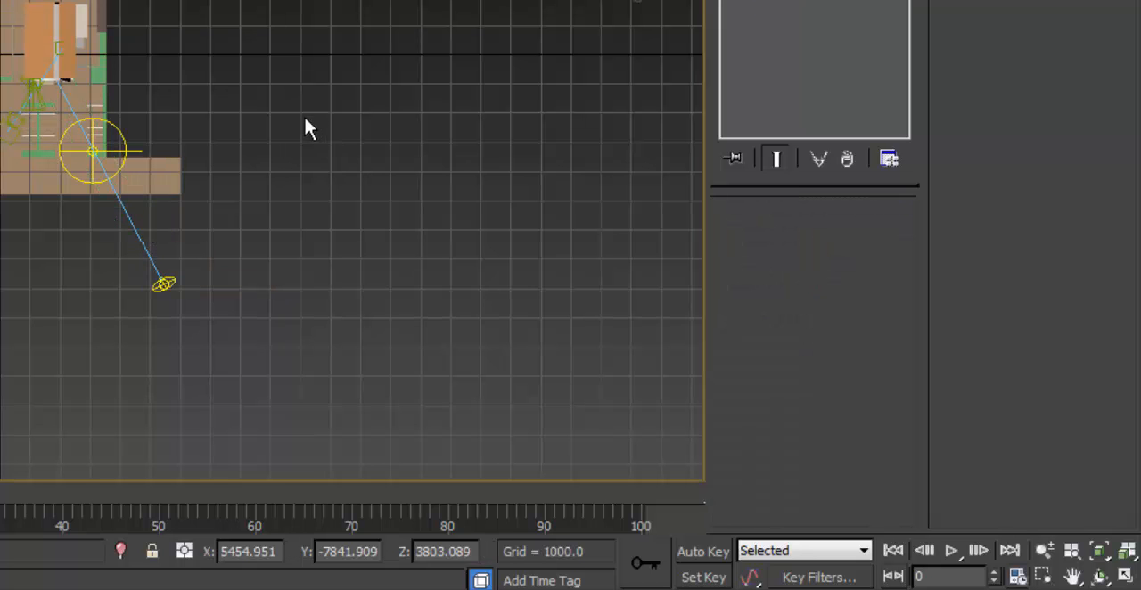
Step: Restrict selection to lights, set the intensity multiplier of the dome light in the parking area to 50, and deselect it
scroll(125, 143, up, 3)
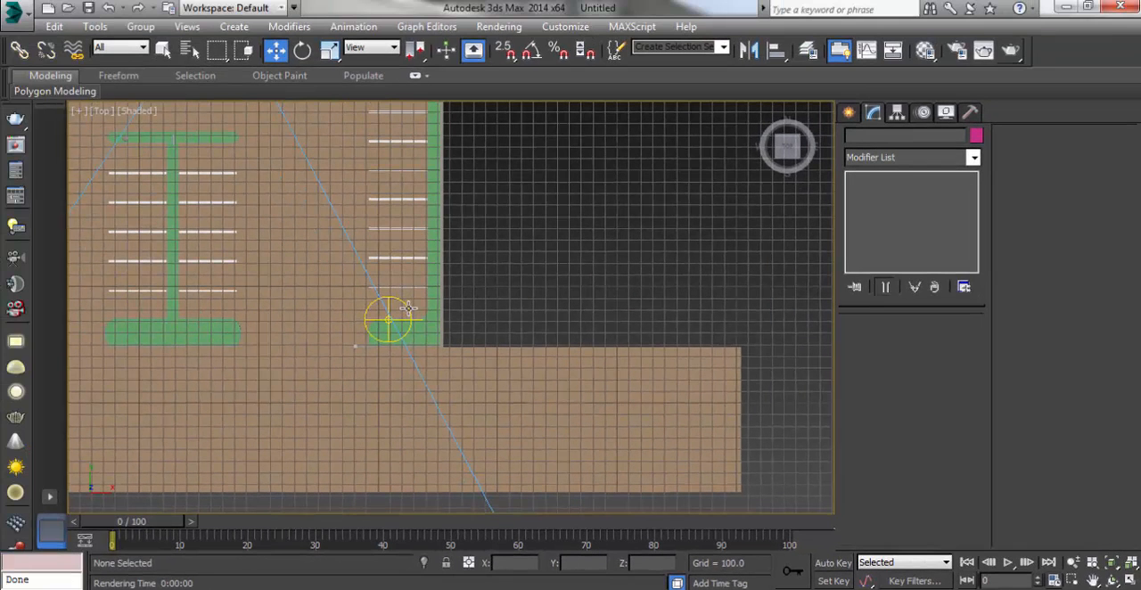
click(122, 156)
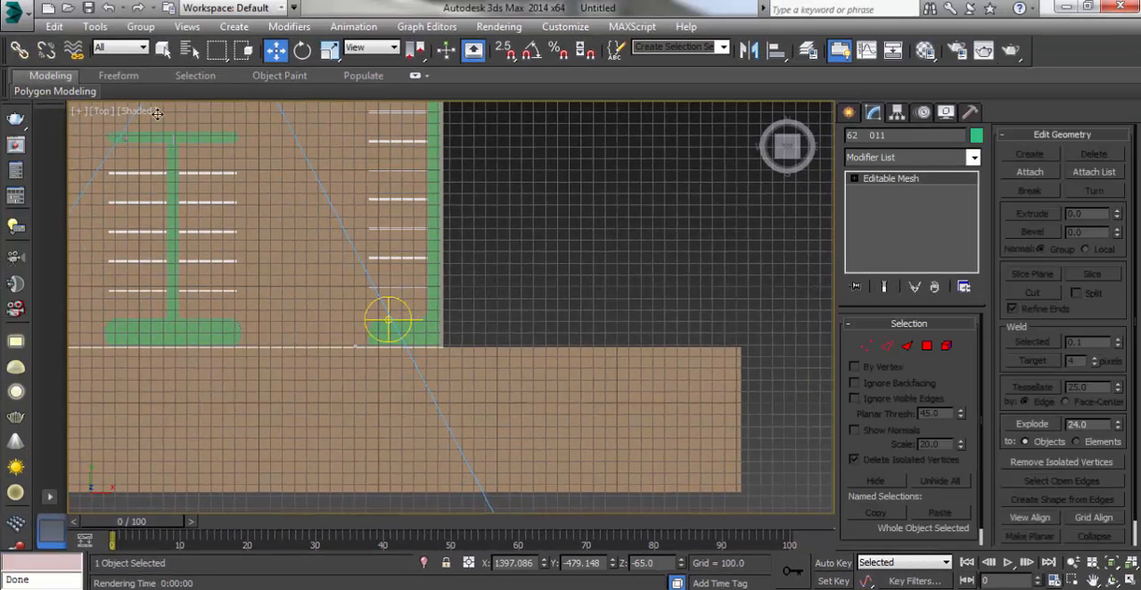
click(120, 47)
click(116, 96)
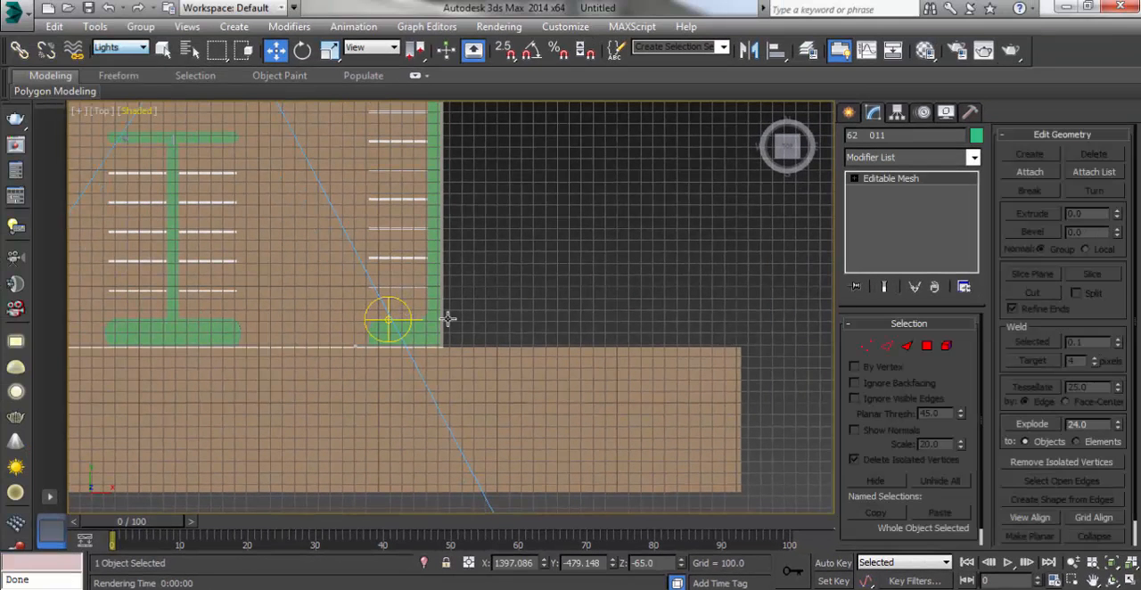
click(398, 301)
click(388, 319)
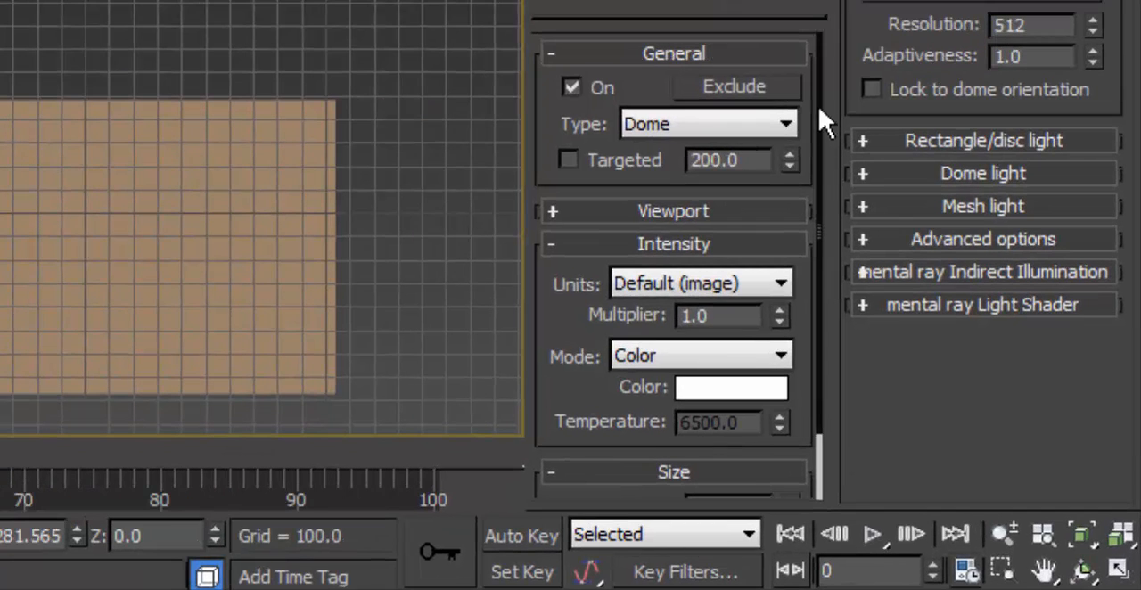
drag(724, 317, 650, 320)
text(50)
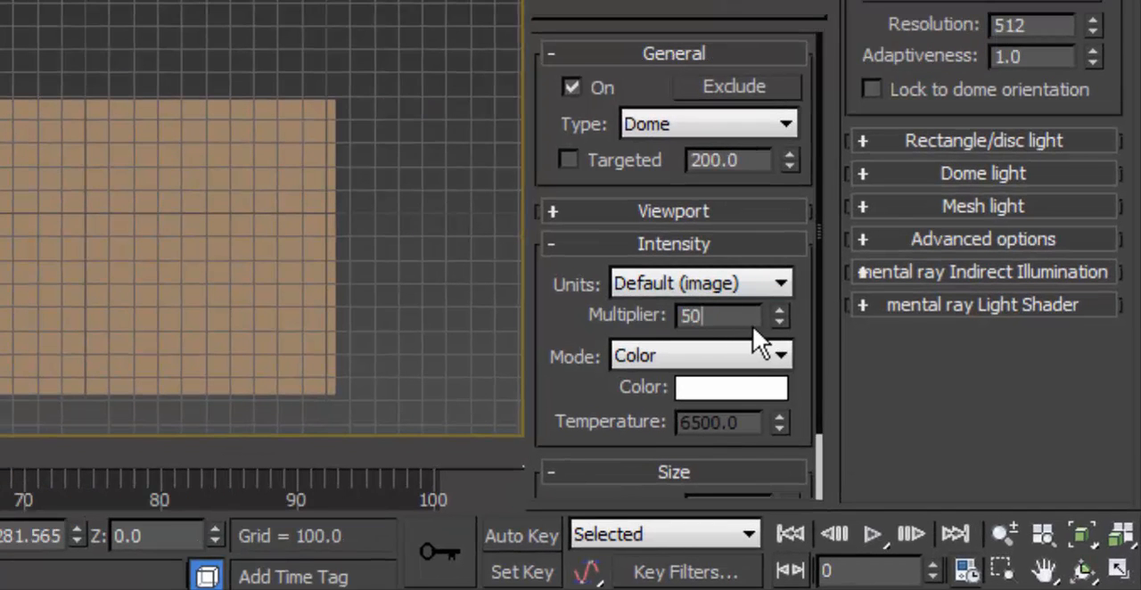
key(Return)
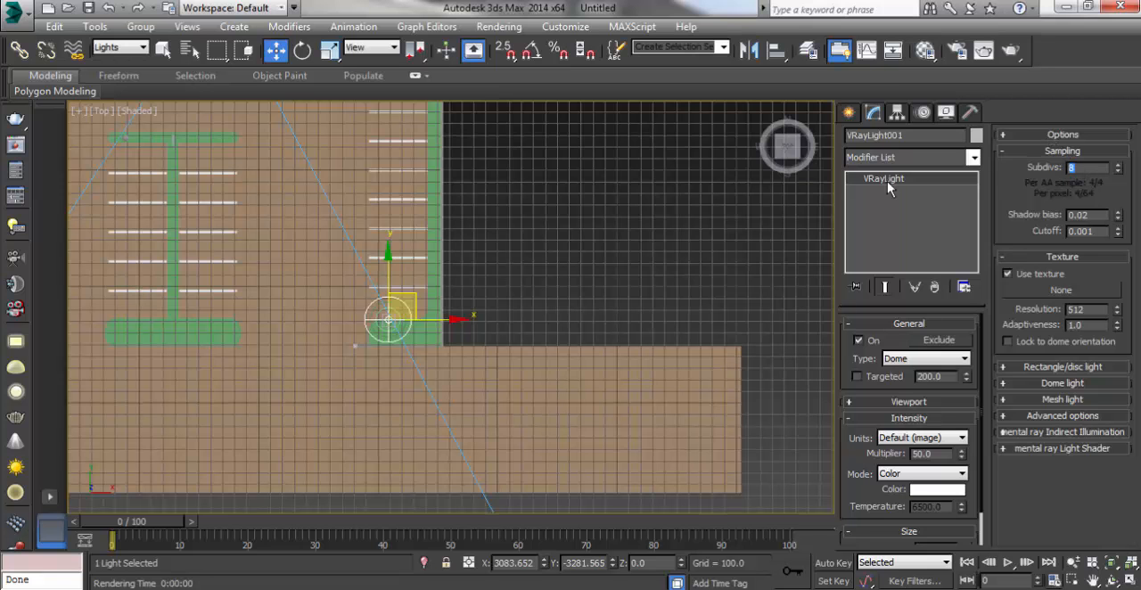
click(665, 303)
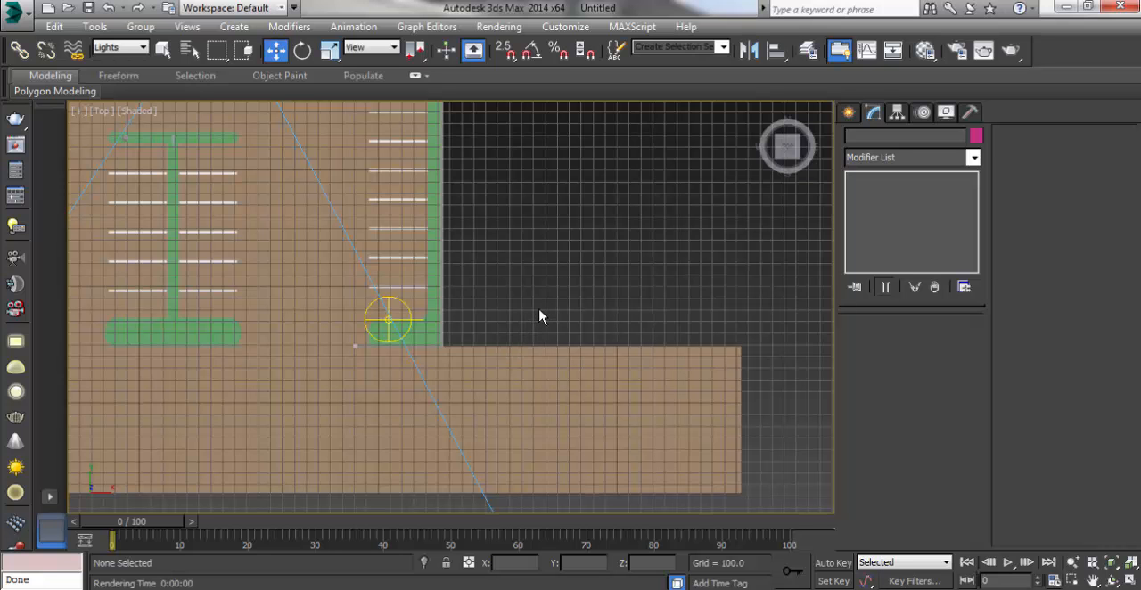
Step: Test-render the Cam_0 physical camera view with the brighter dome light, inspect the image, and dismiss the V-Ray frame buffer and messages
key(c)
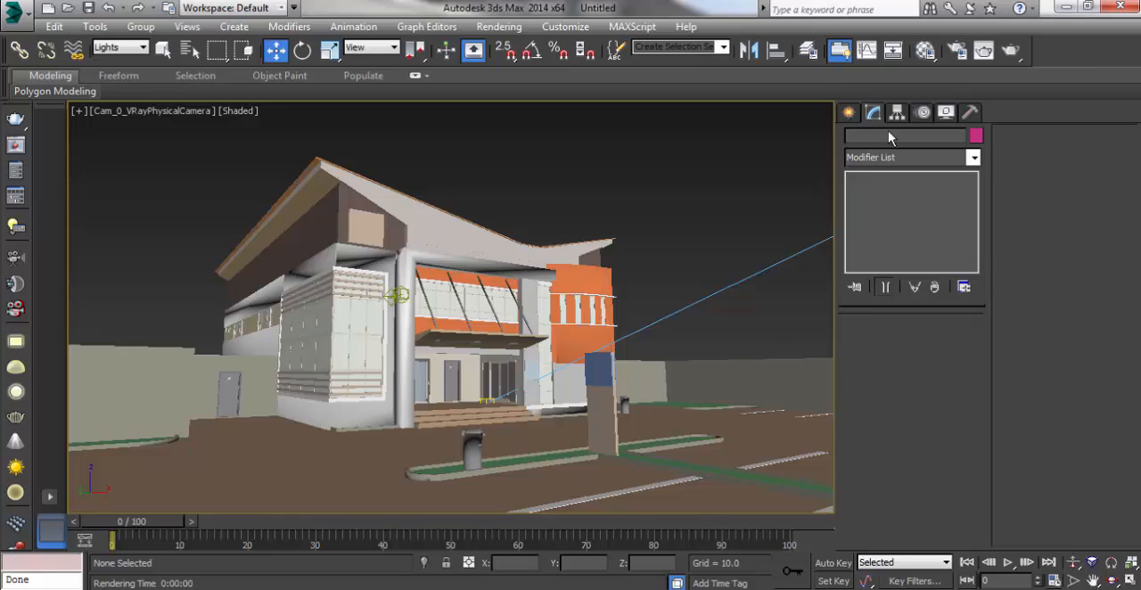
click(1011, 54)
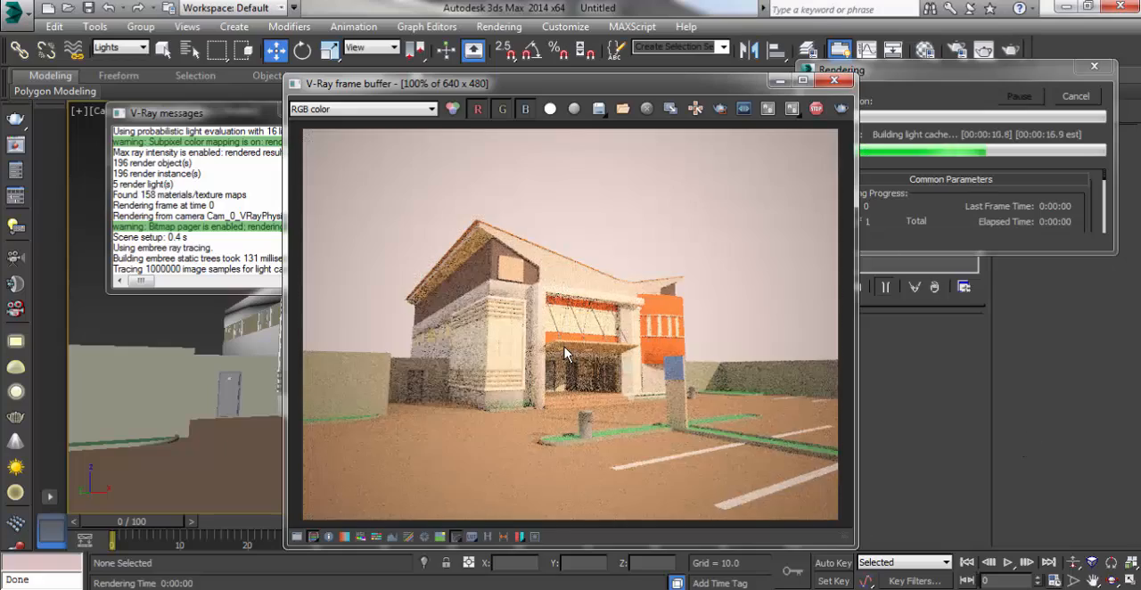
scroll(535, 347, up, 1)
scroll(535, 348, down, 1)
scroll(585, 348, up, 1)
scroll(612, 348, down, 1)
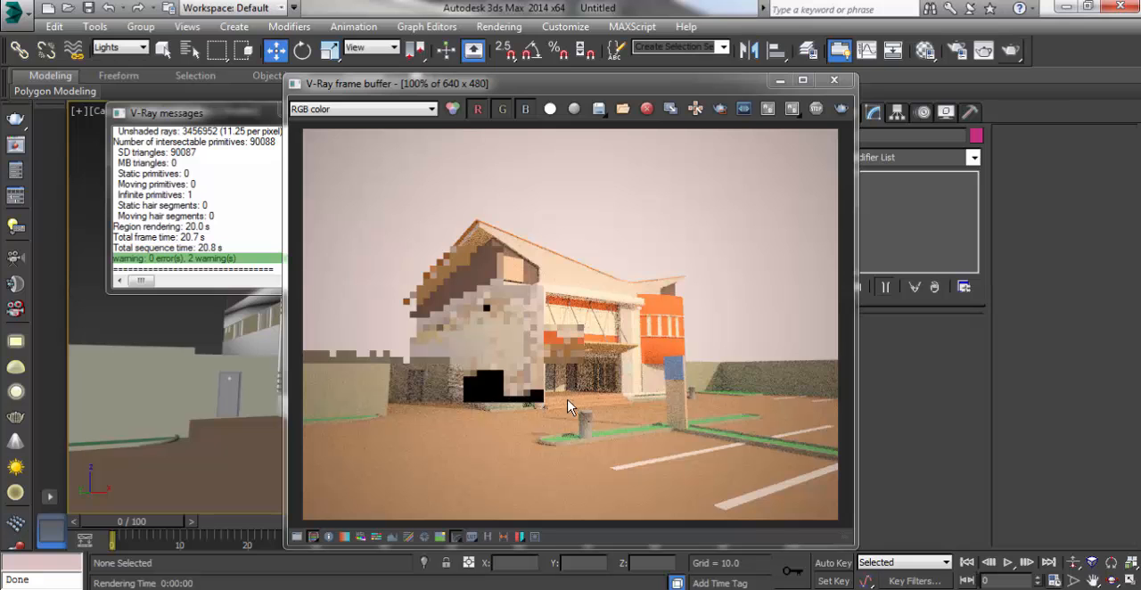
click(780, 81)
click(360, 113)
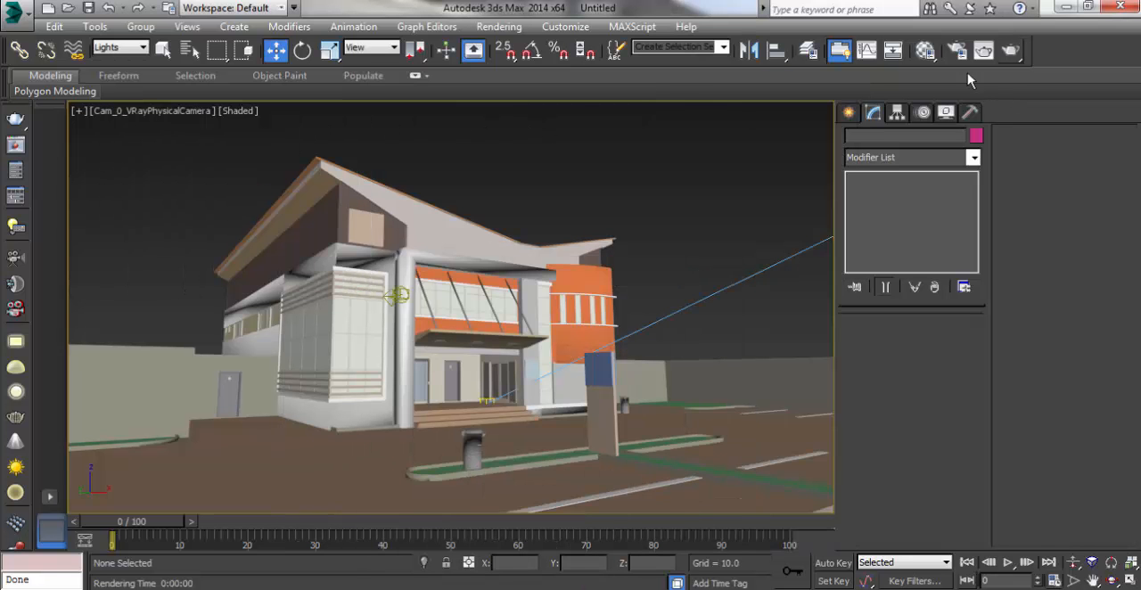
Step: Load a VRayHDRI map into the first Material Editor slot and close the Material/Map Browser
click(926, 51)
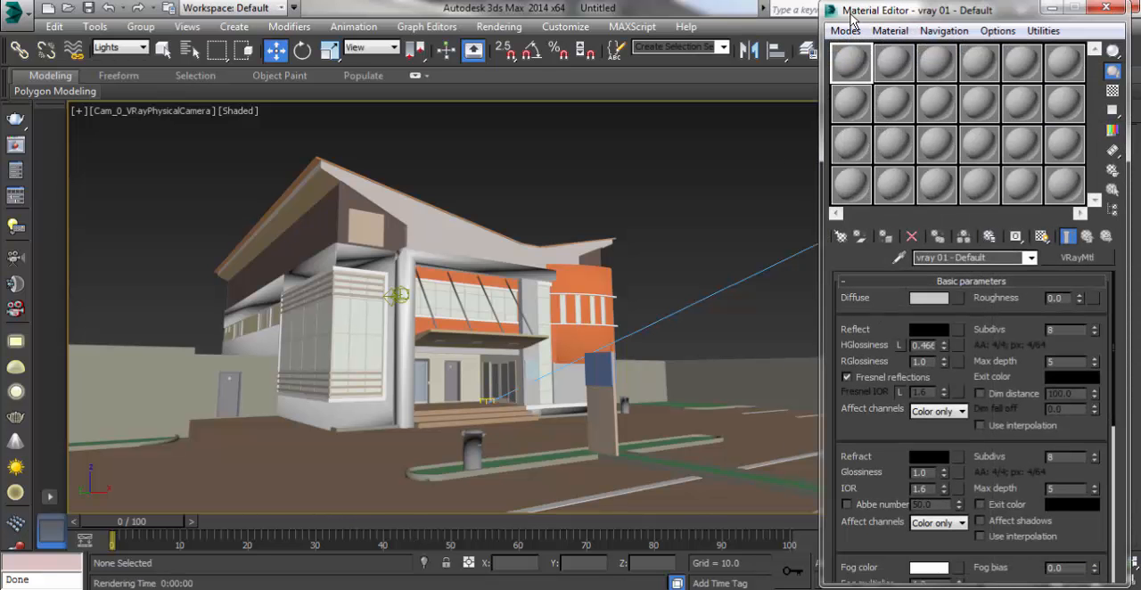
drag(852, 18, 507, 24)
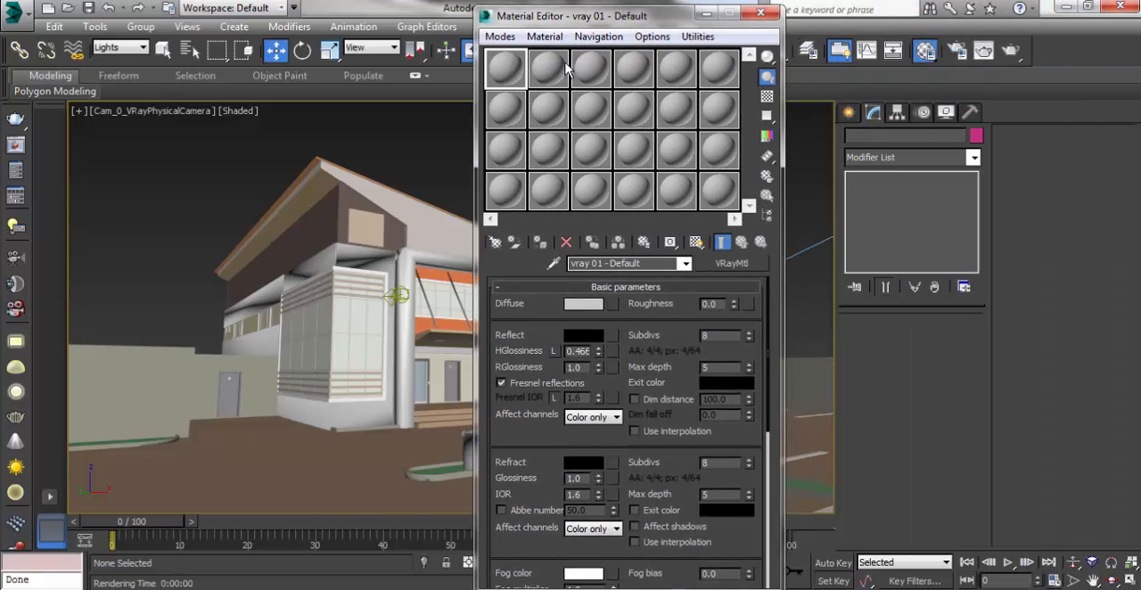
click(498, 248)
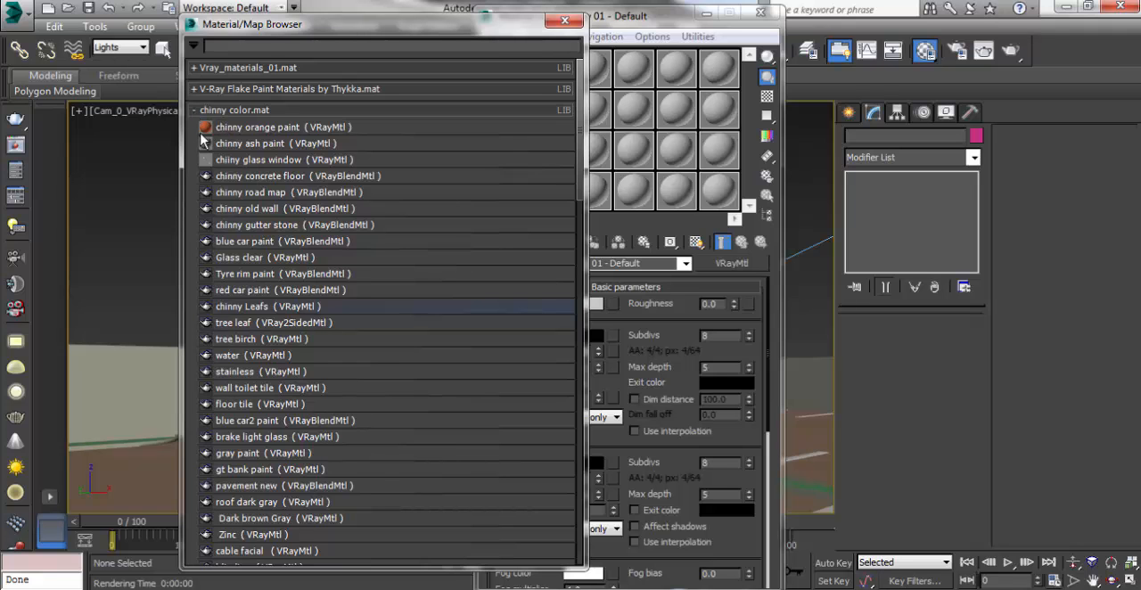
click(196, 111)
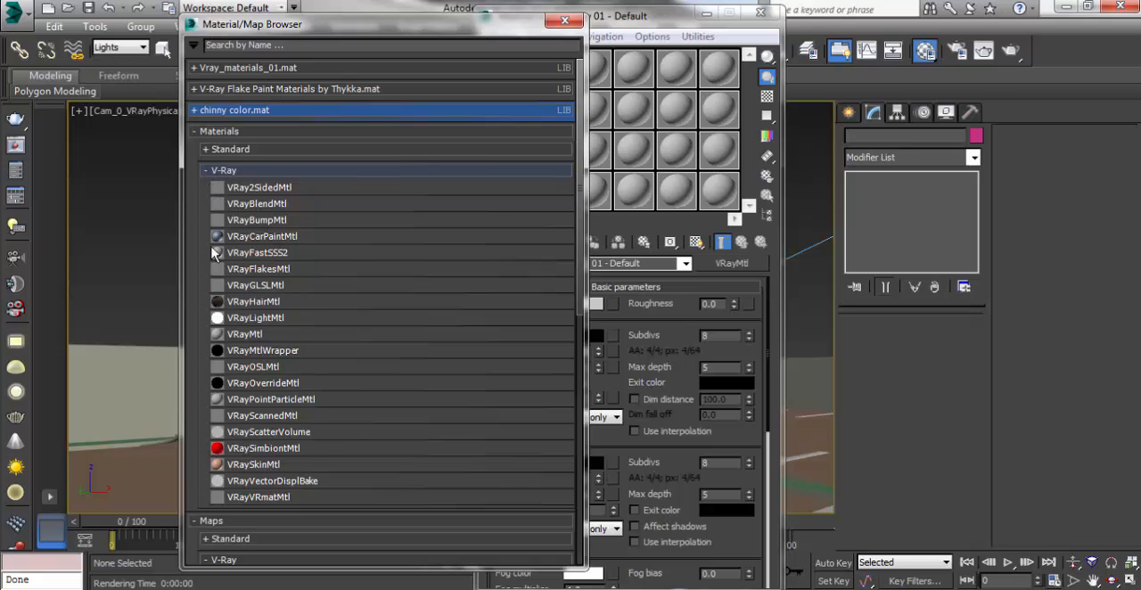
click(223, 170)
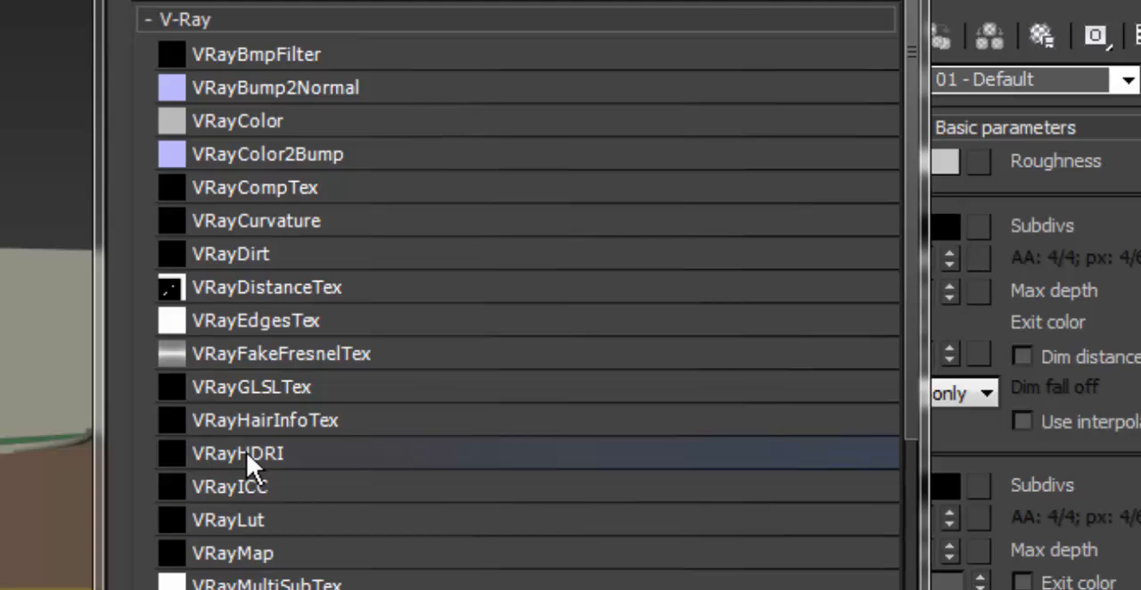
double_click(247, 452)
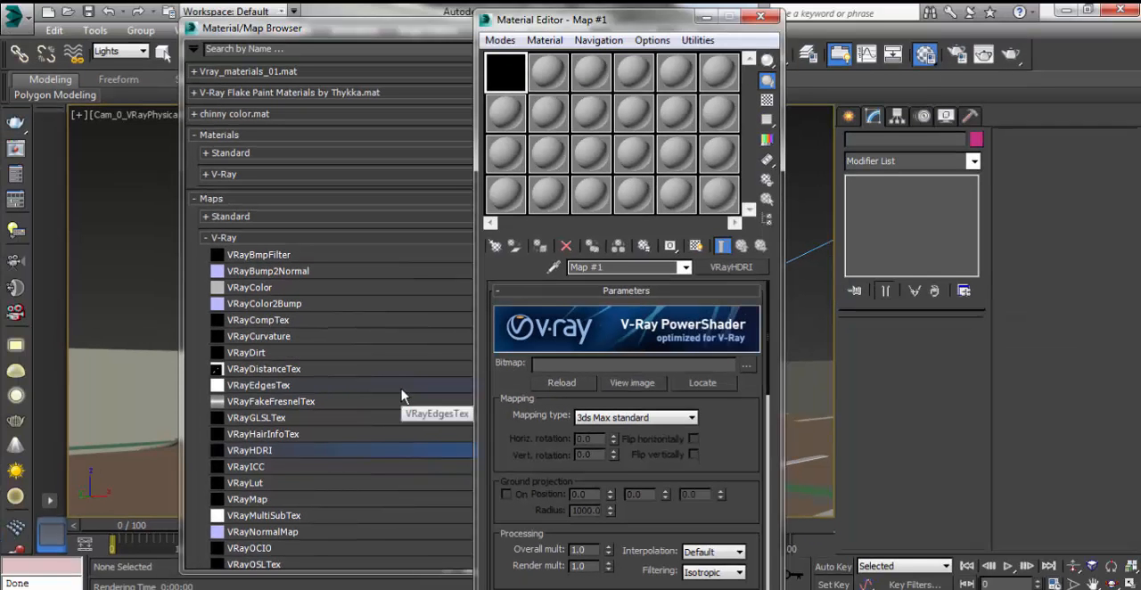
click(385, 31)
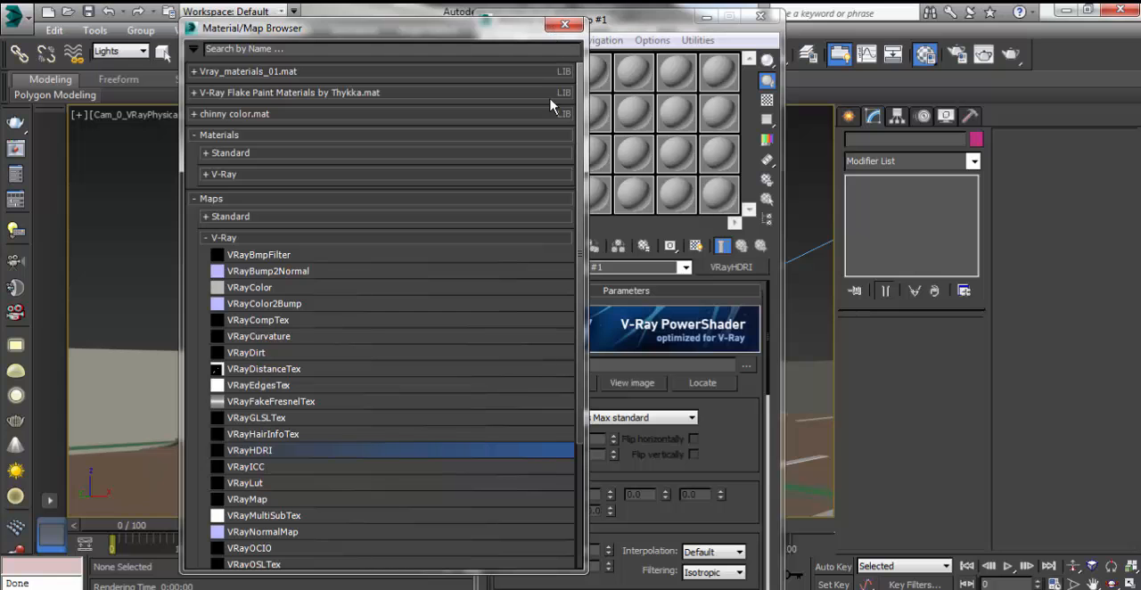
click(564, 29)
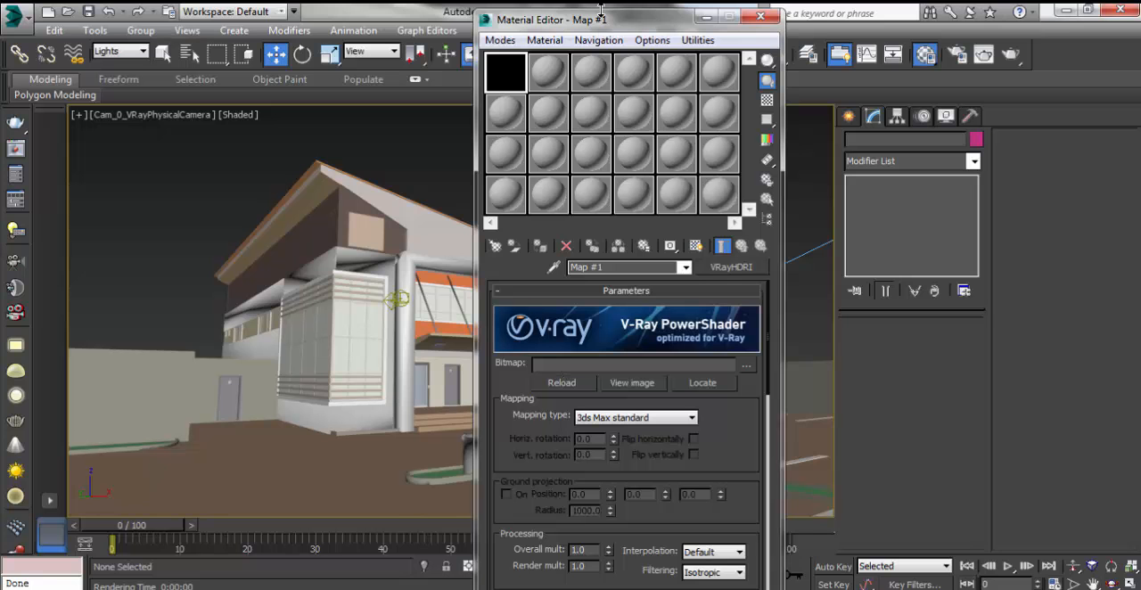
Step: Load the Harbor_3_Free_Ref HDR image from the Harbor_3_Free folder as the VRayHDRI map's bitmap
drag(591, 24, 420, 34)
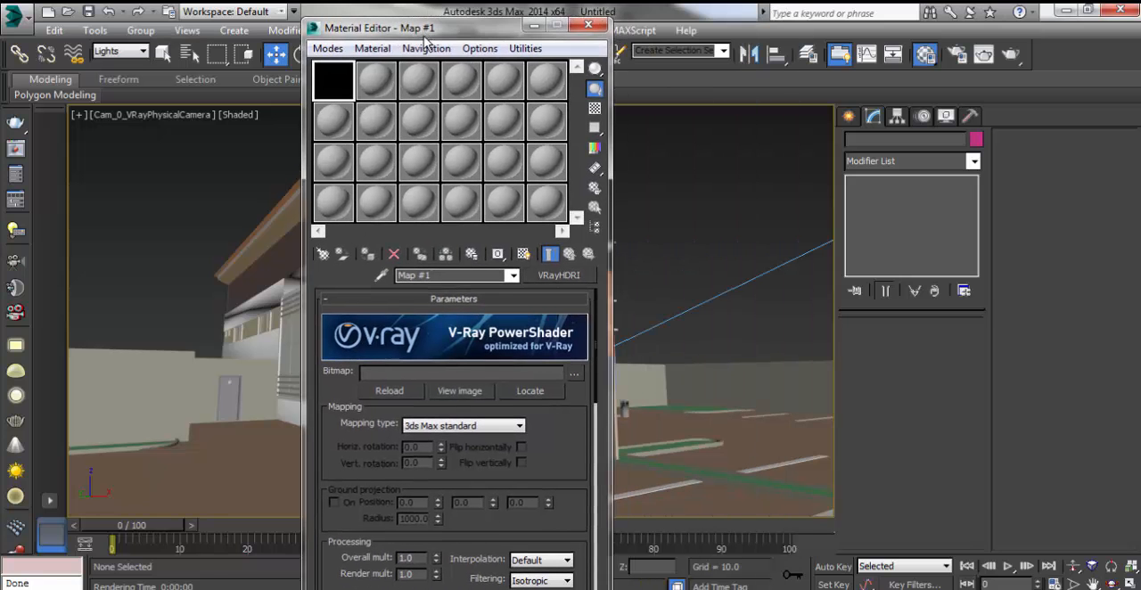
click(575, 374)
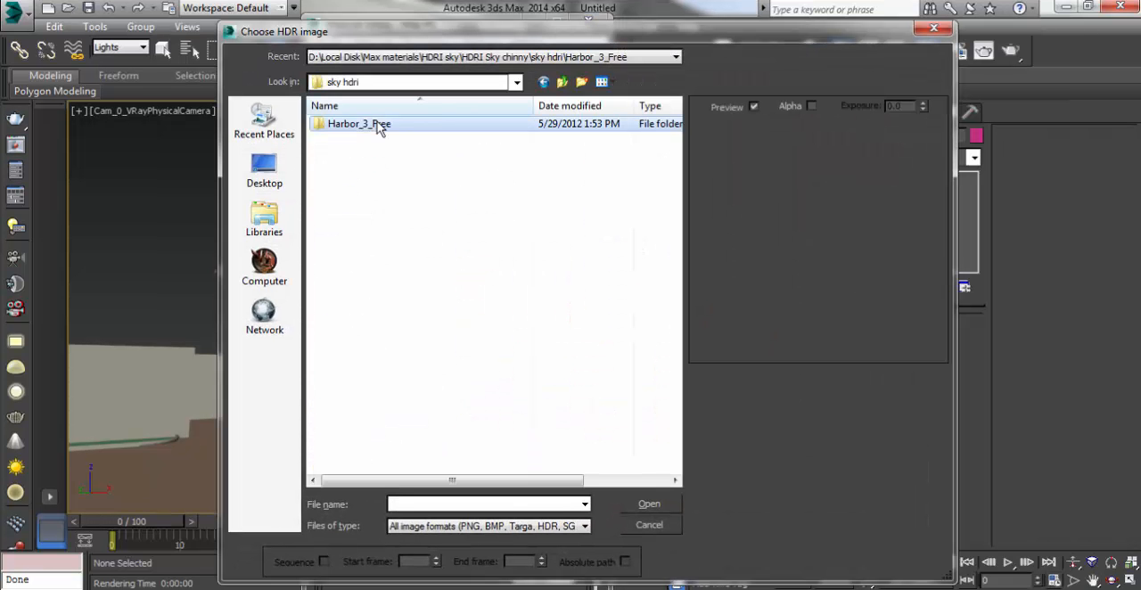
double_click(378, 129)
click(372, 147)
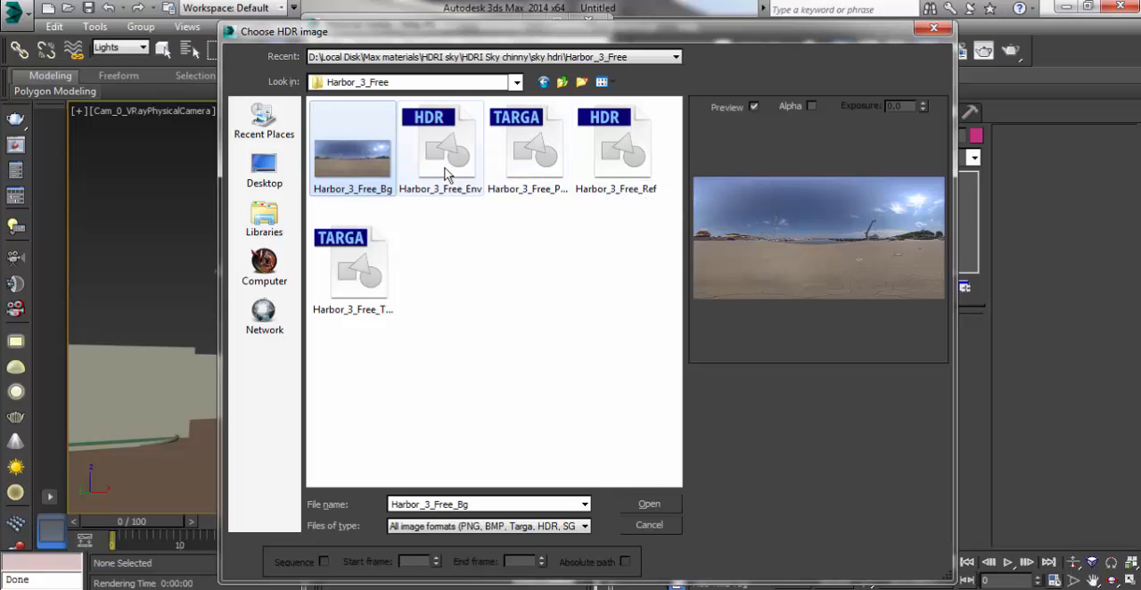
click(604, 163)
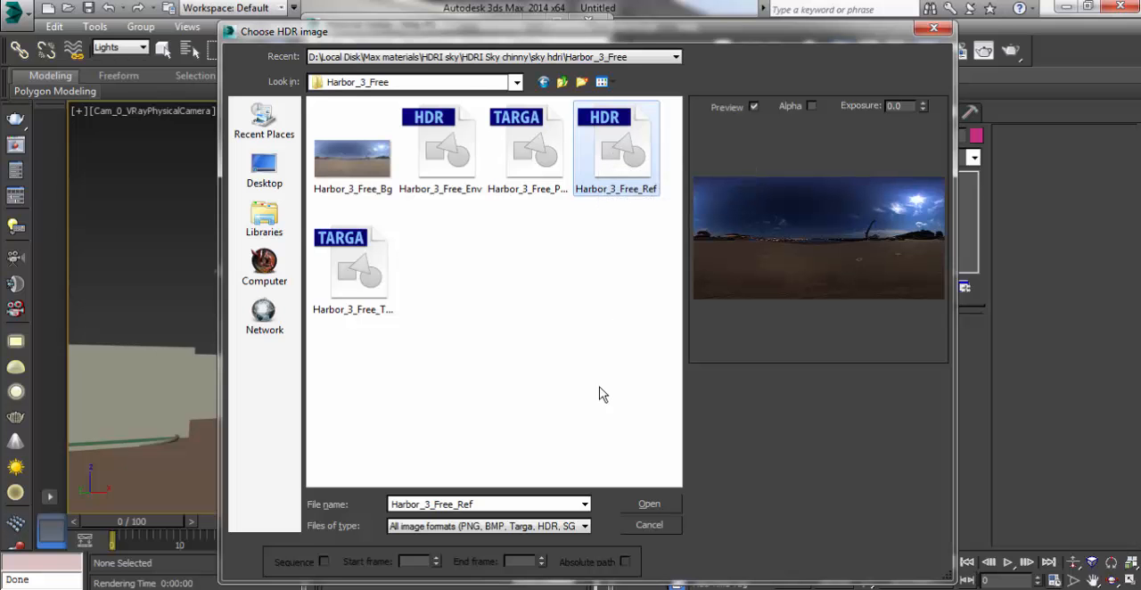
click(648, 505)
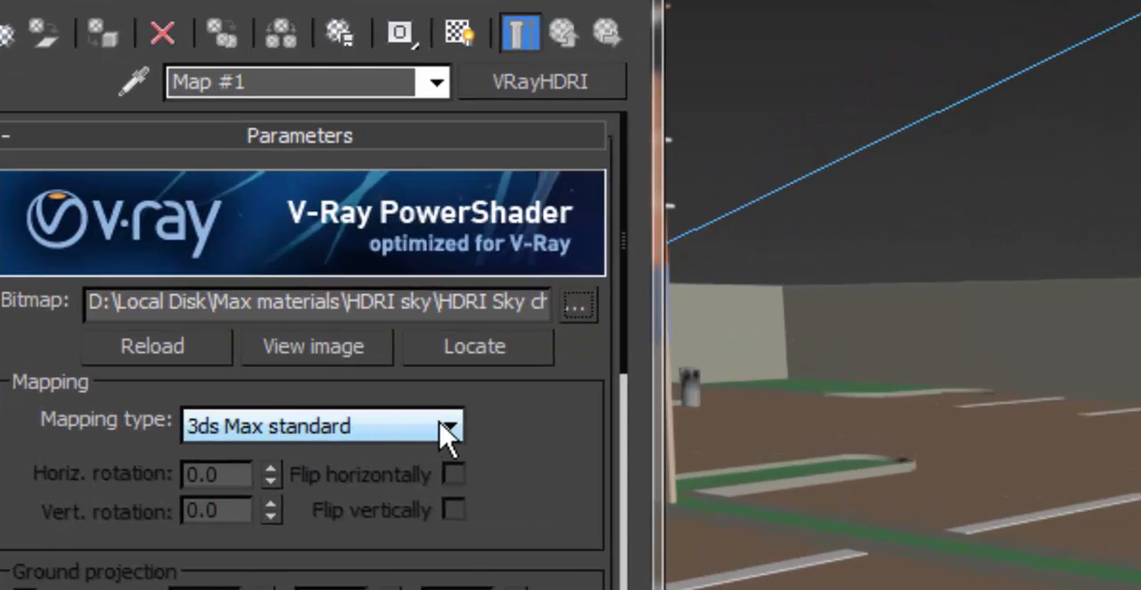
Step: Set the VRayHDRI map's mapping type to Spherical, review its remaining parameters, and minimize the Material Editor
click(449, 428)
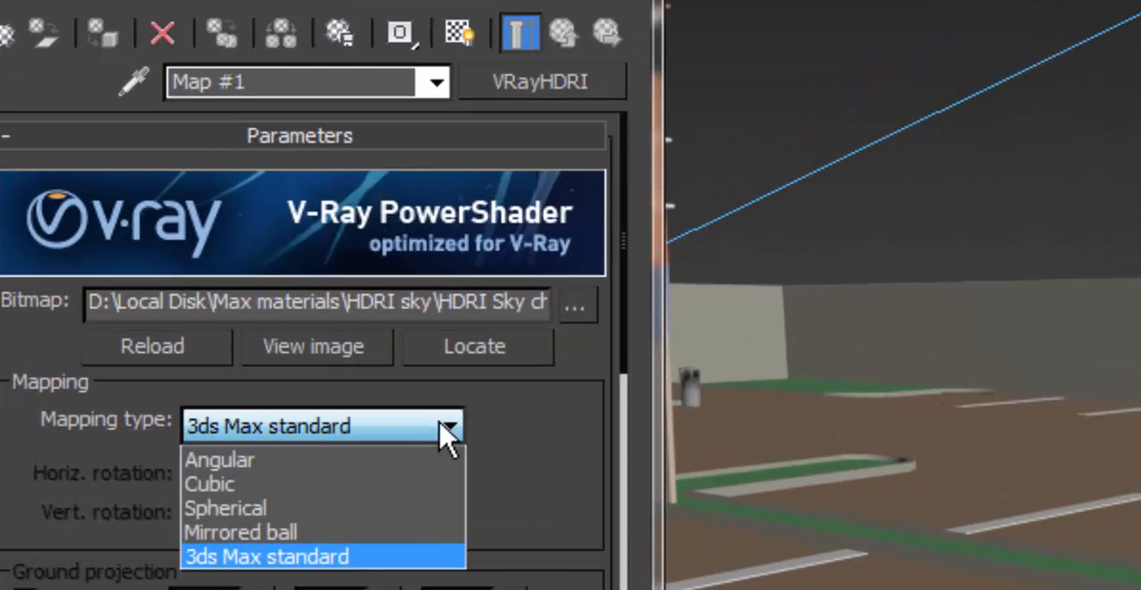
click(253, 522)
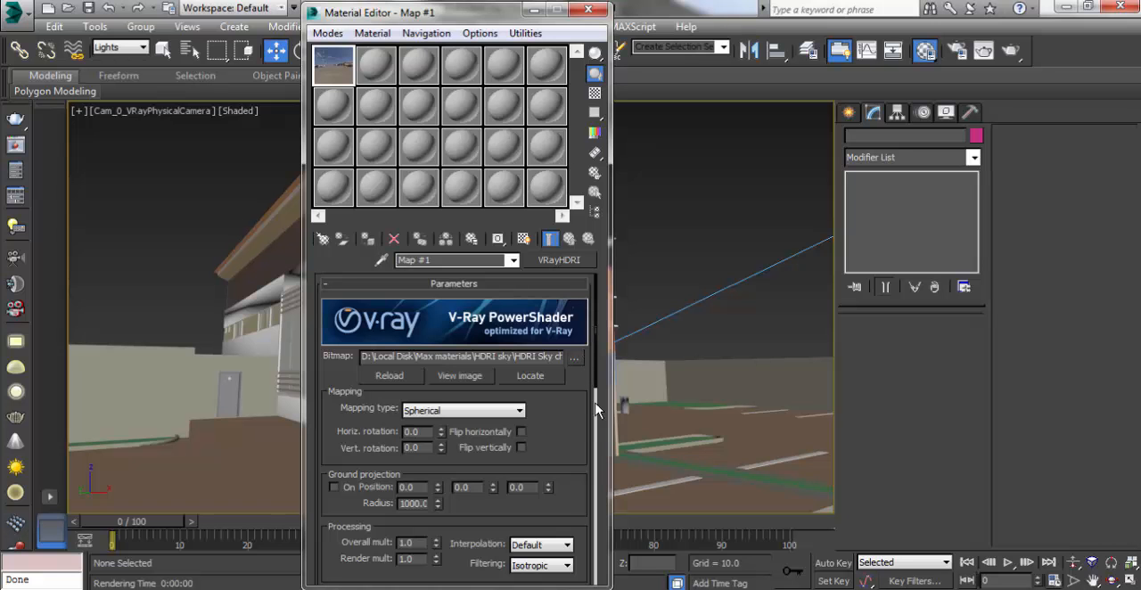
scroll(597, 431, down, 5)
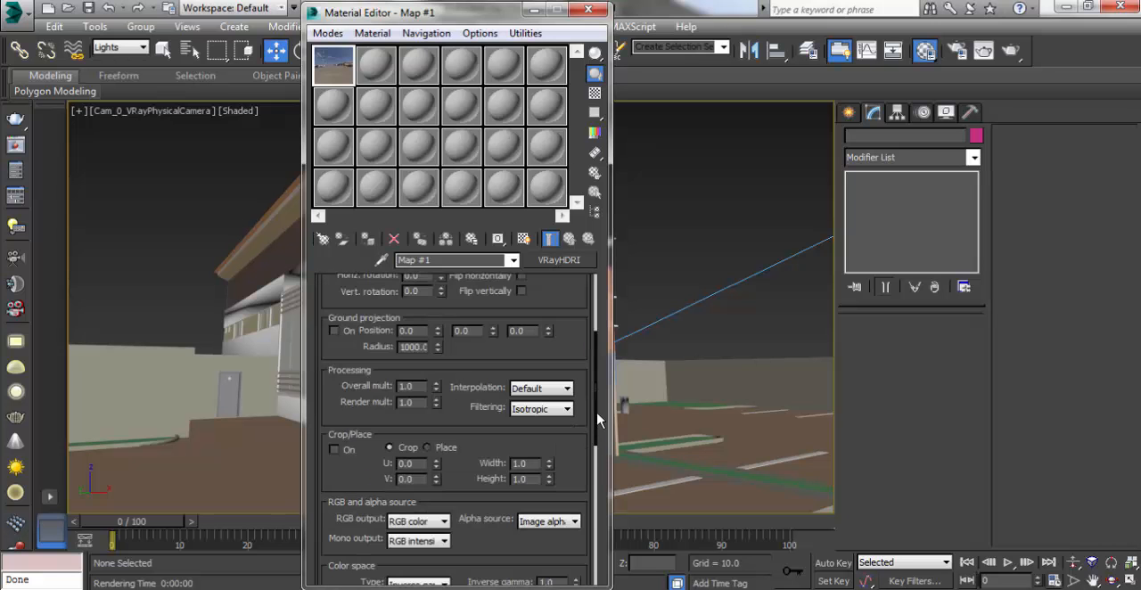
scroll(597, 392, down, 1)
drag(599, 350, 599, 322)
click(535, 11)
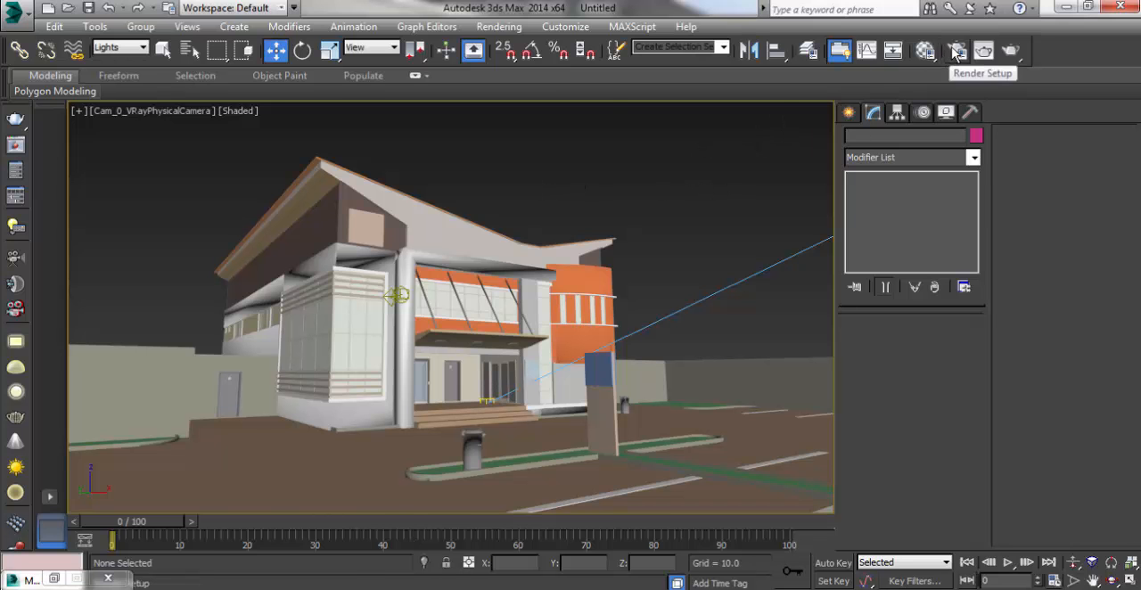
Step: Assign the VRayHDRI map as an instance to the scene's Environment Map, close Environment and Effects, and minimize the Material Editor
click(925, 50)
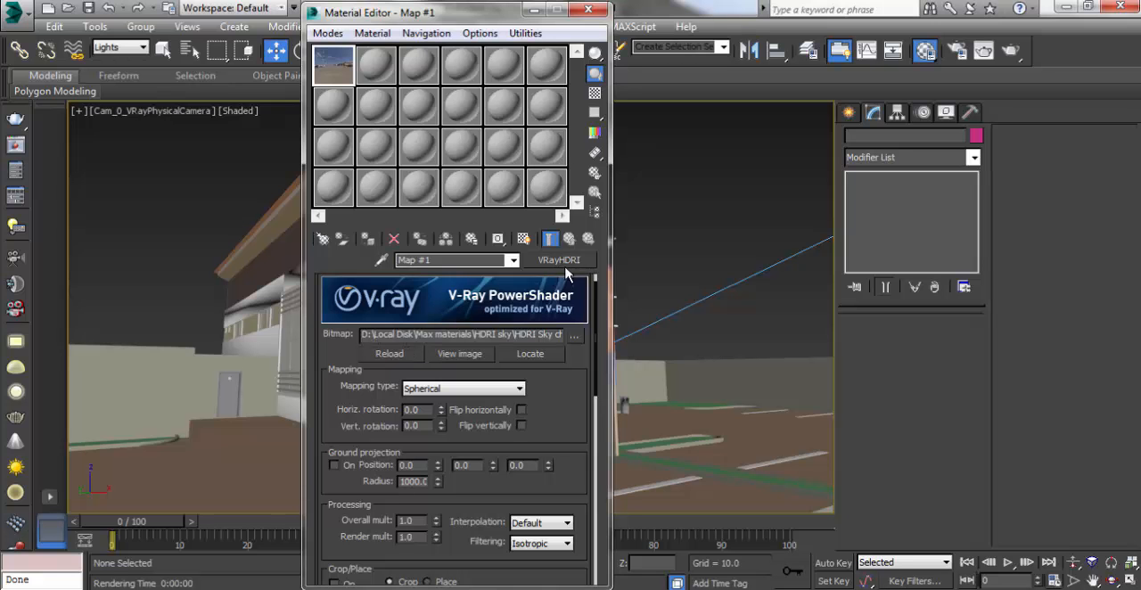
drag(469, 18, 390, 19)
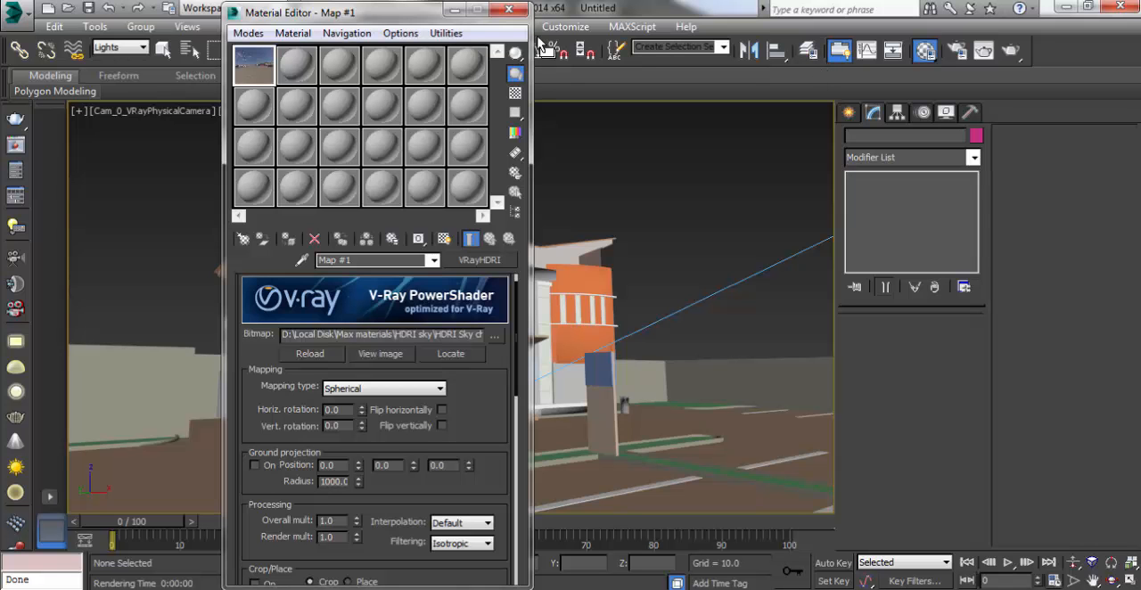
key(8)
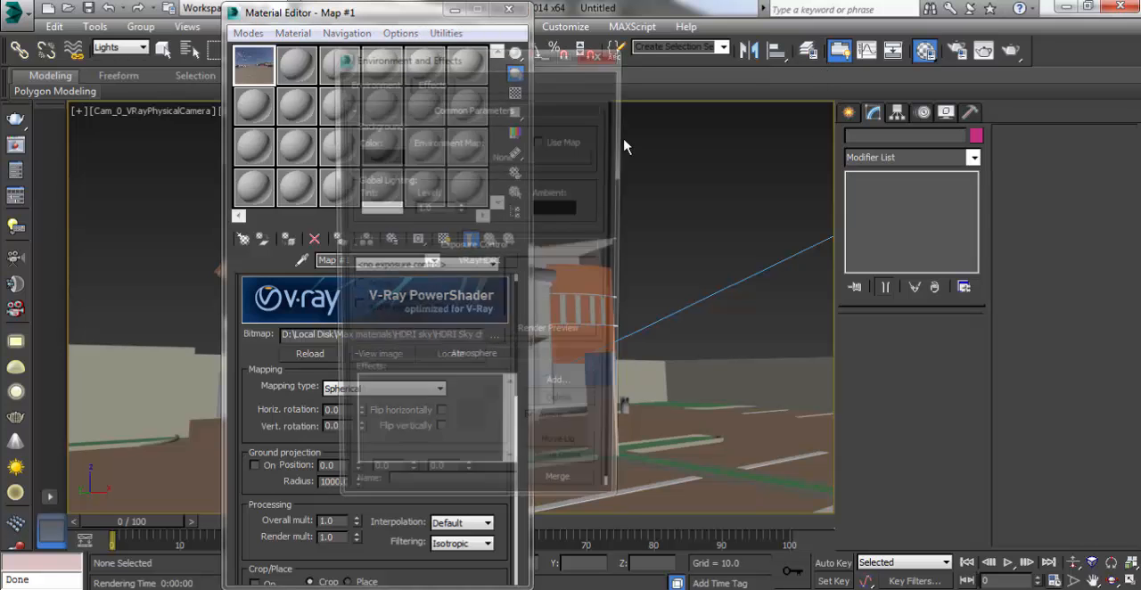
drag(475, 56, 723, 71)
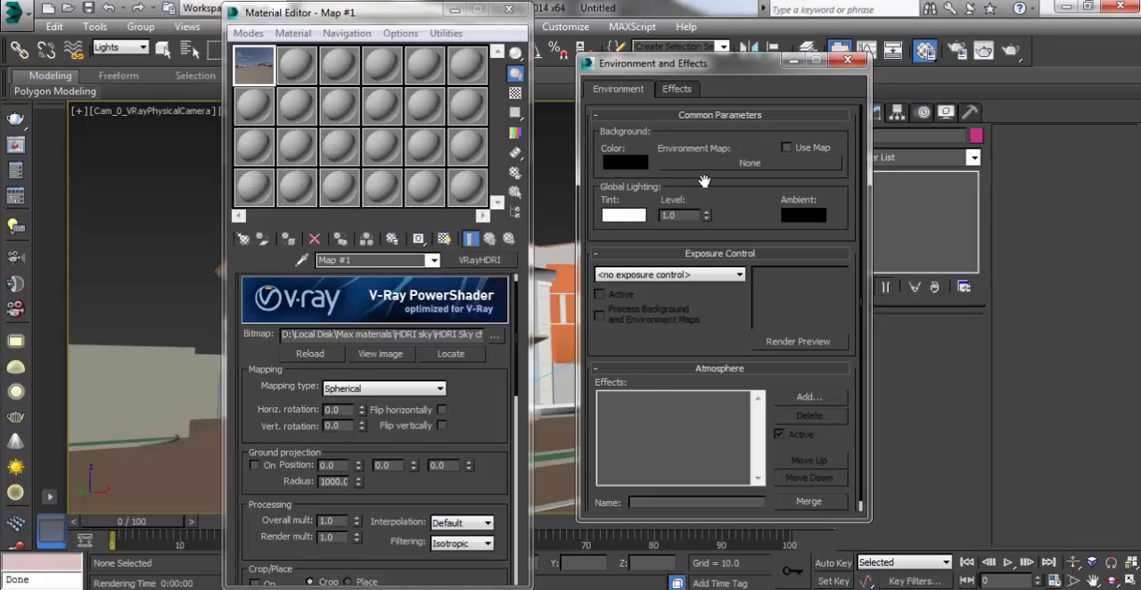
drag(651, 69, 573, 59)
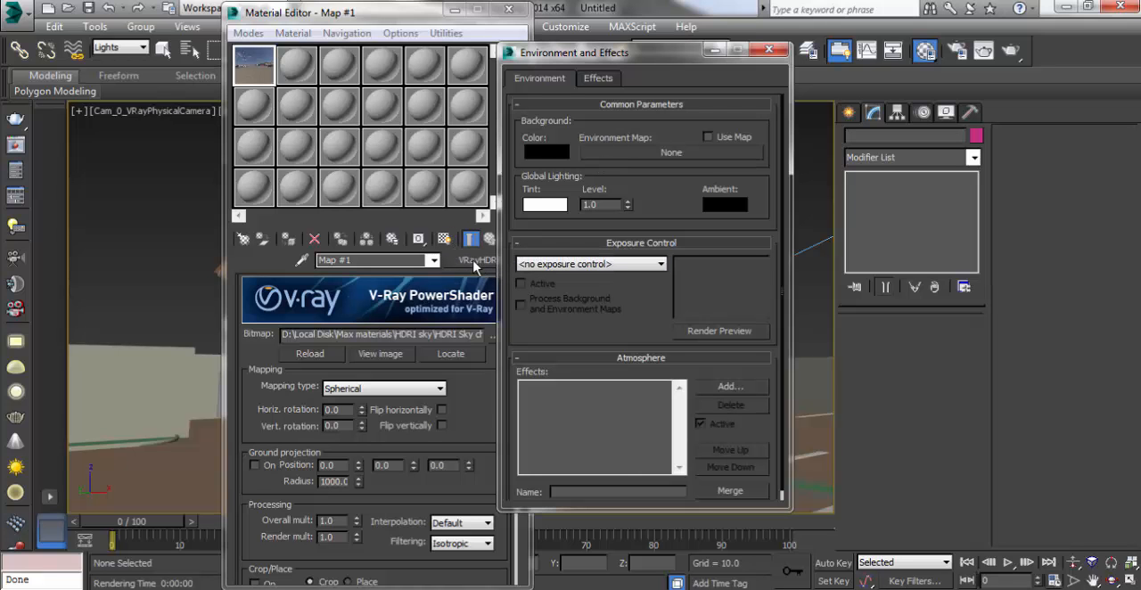
drag(475, 265, 661, 162)
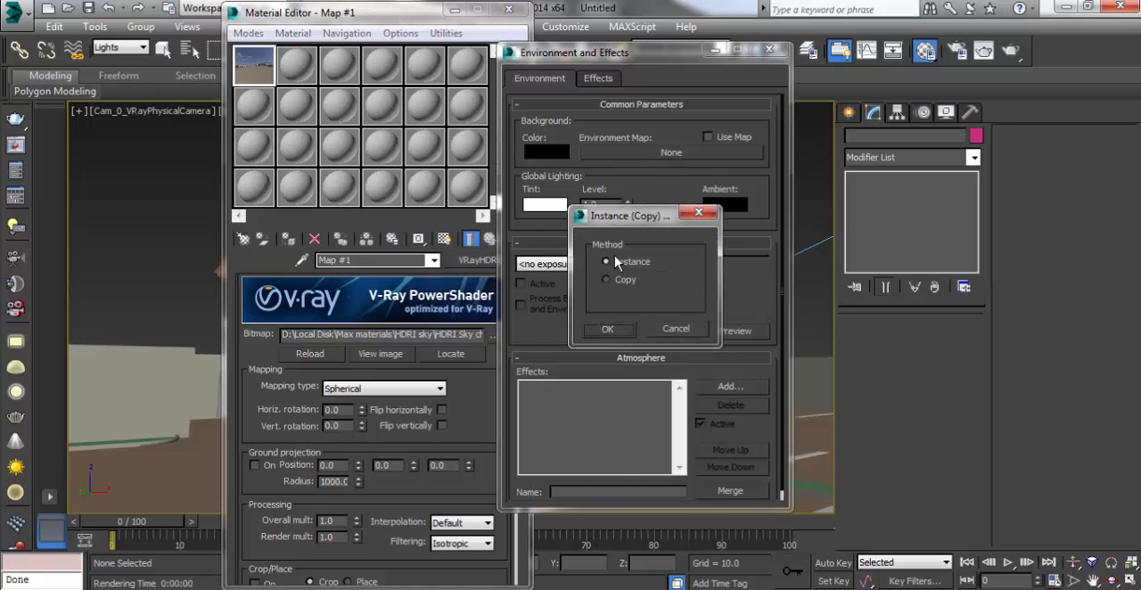
click(620, 334)
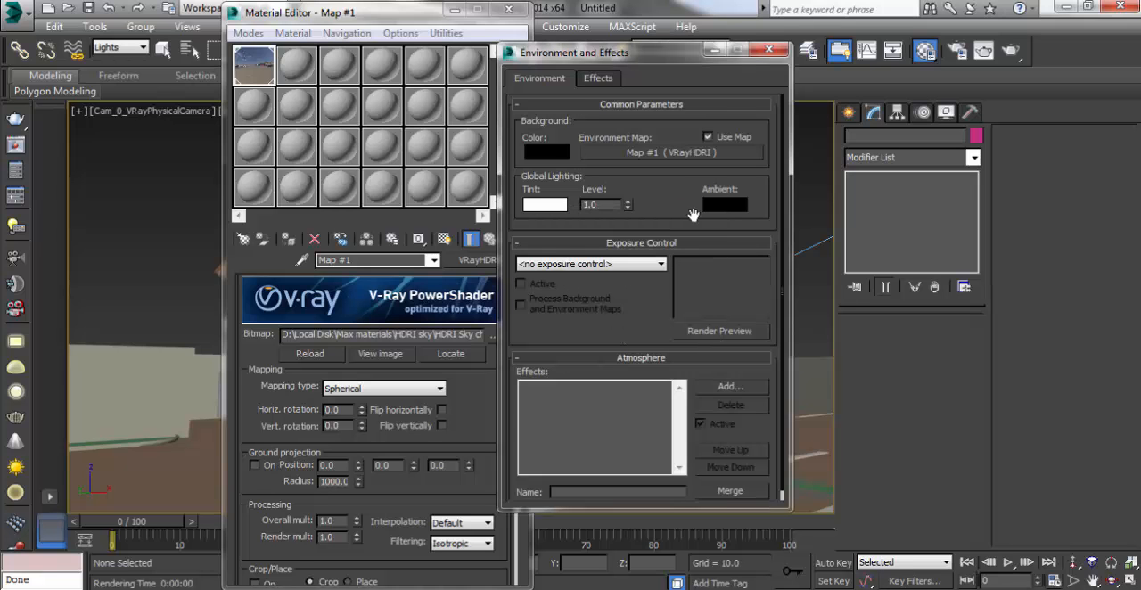
click(773, 53)
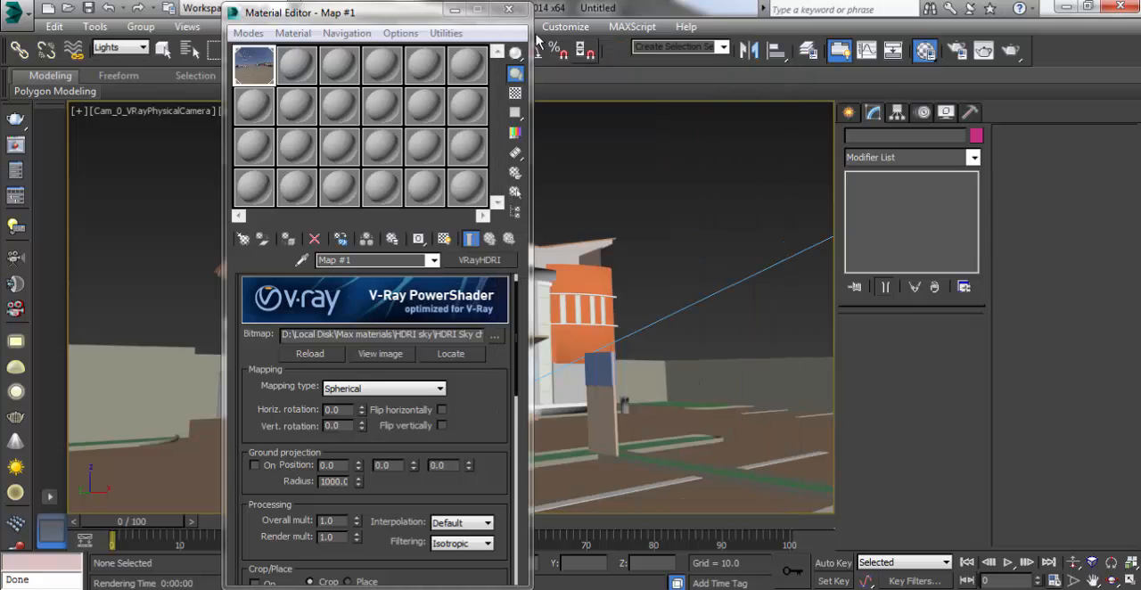
click(454, 12)
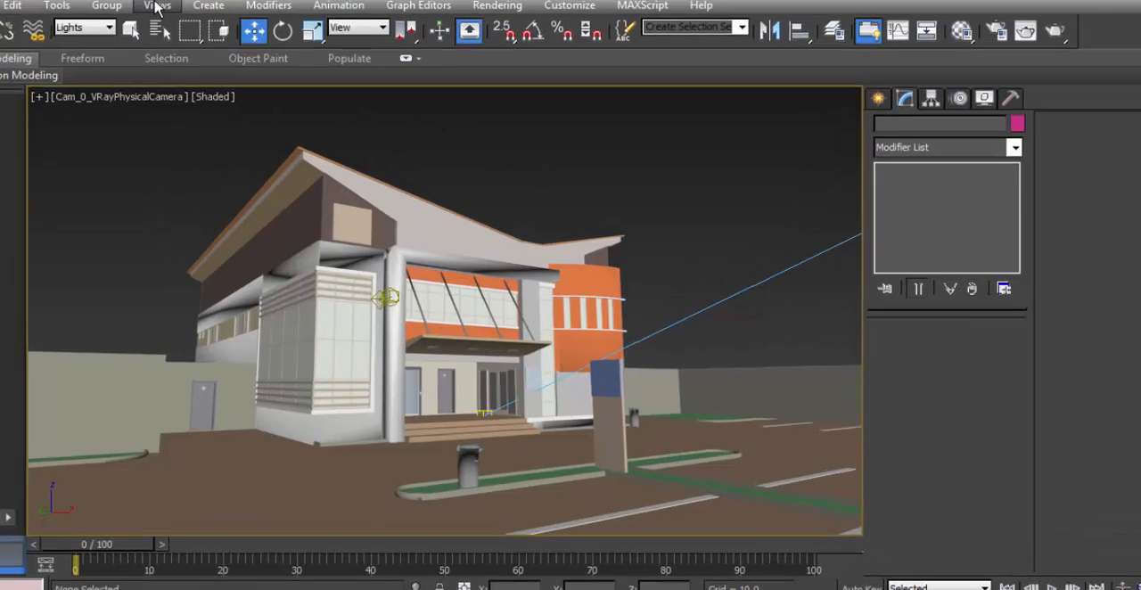
Step: Set the camera viewport's background to Environment Background and check that the option is selected
click(187, 26)
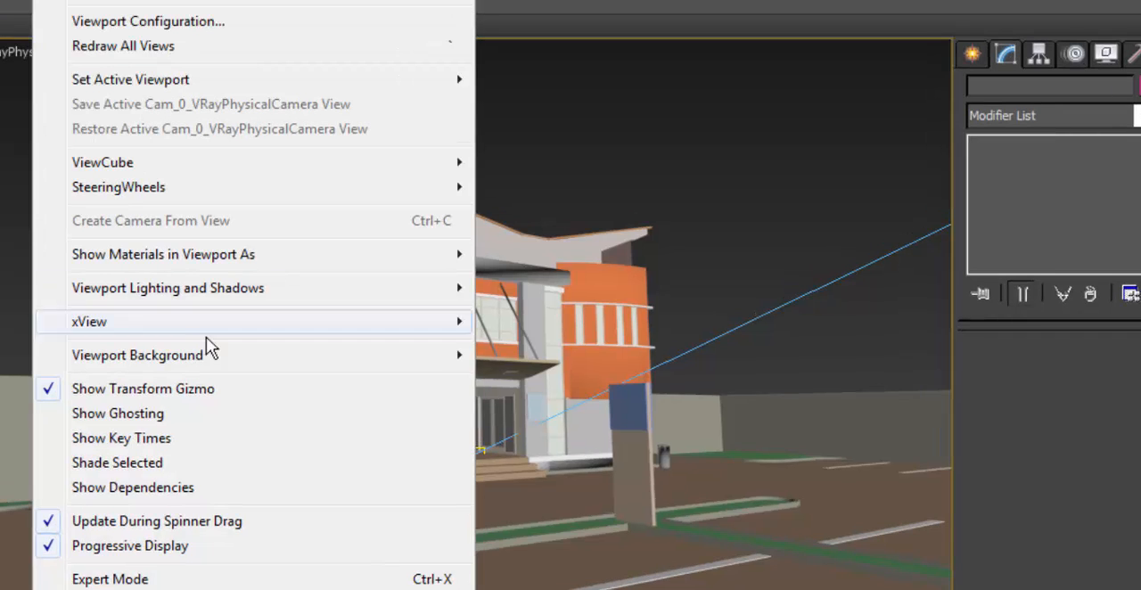
mouse_move(245, 362)
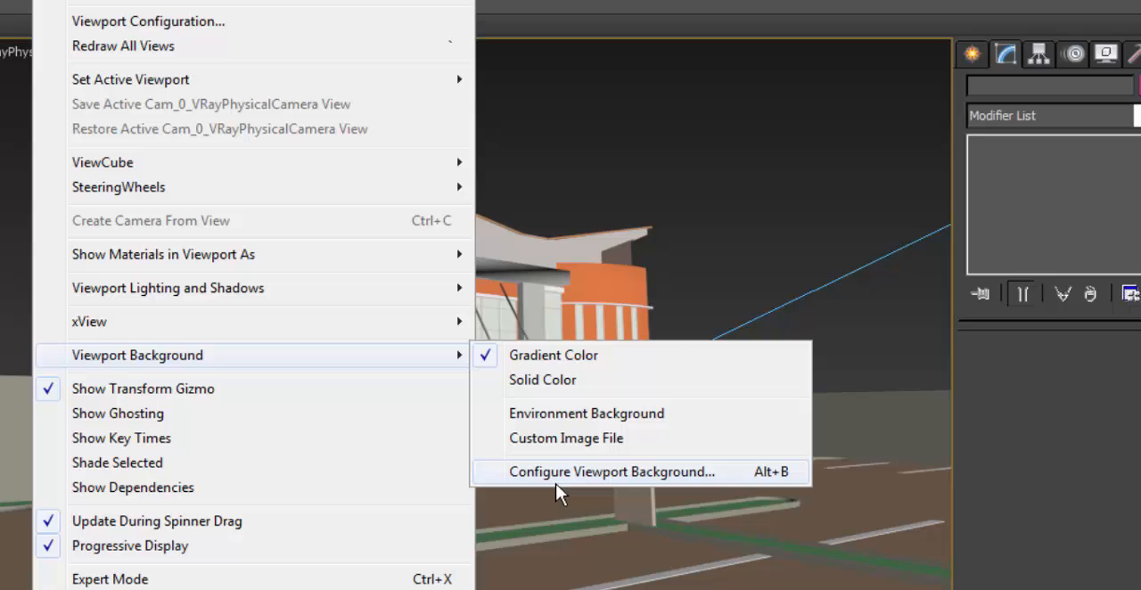
click(548, 415)
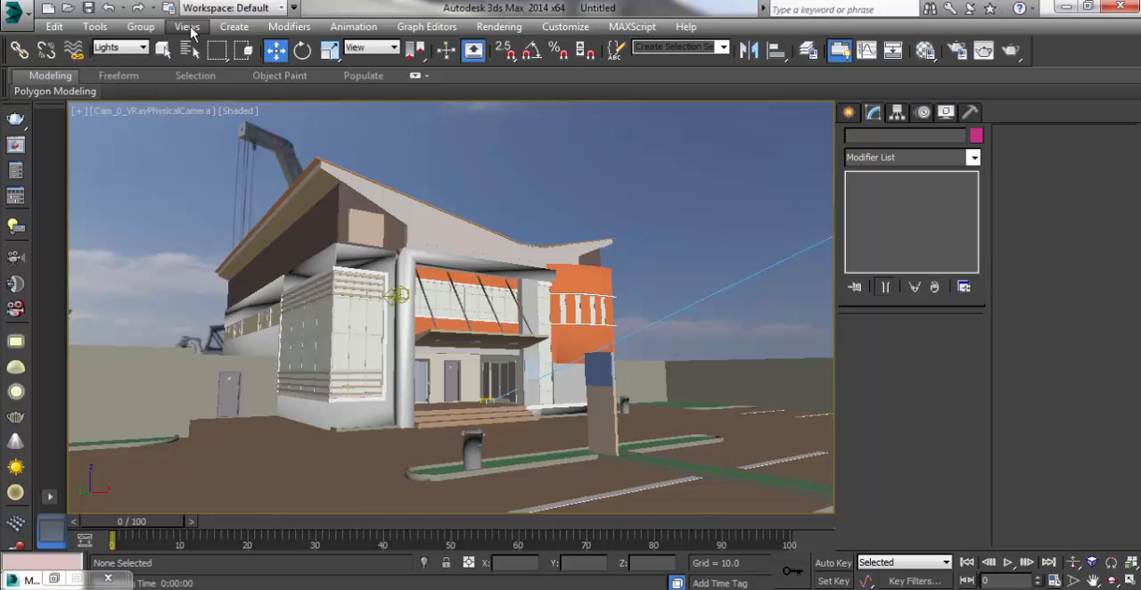
click(188, 26)
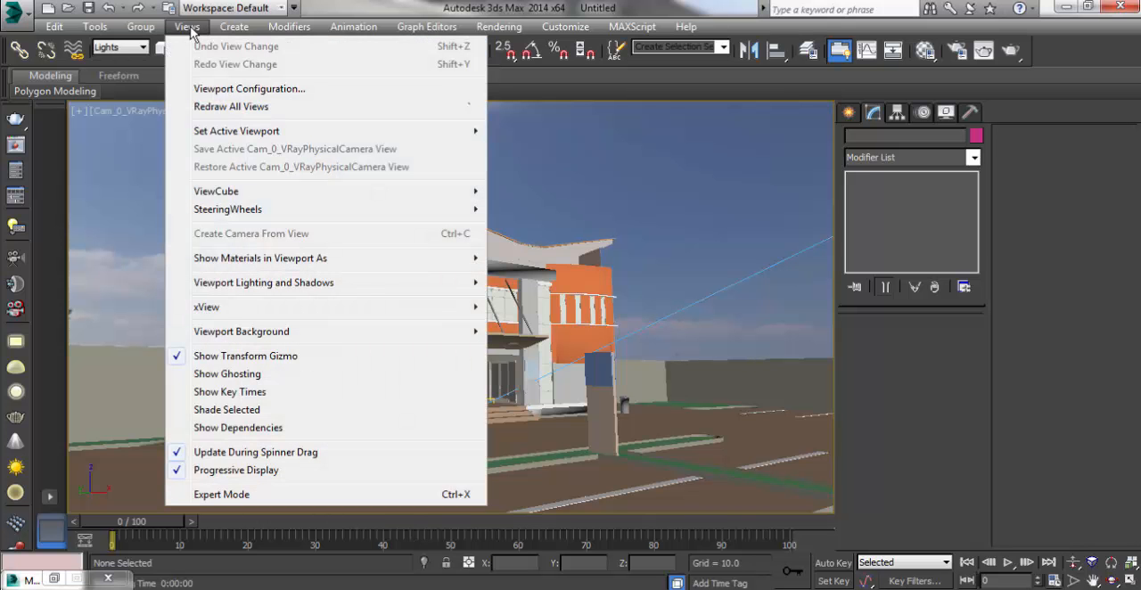
mouse_move(441, 334)
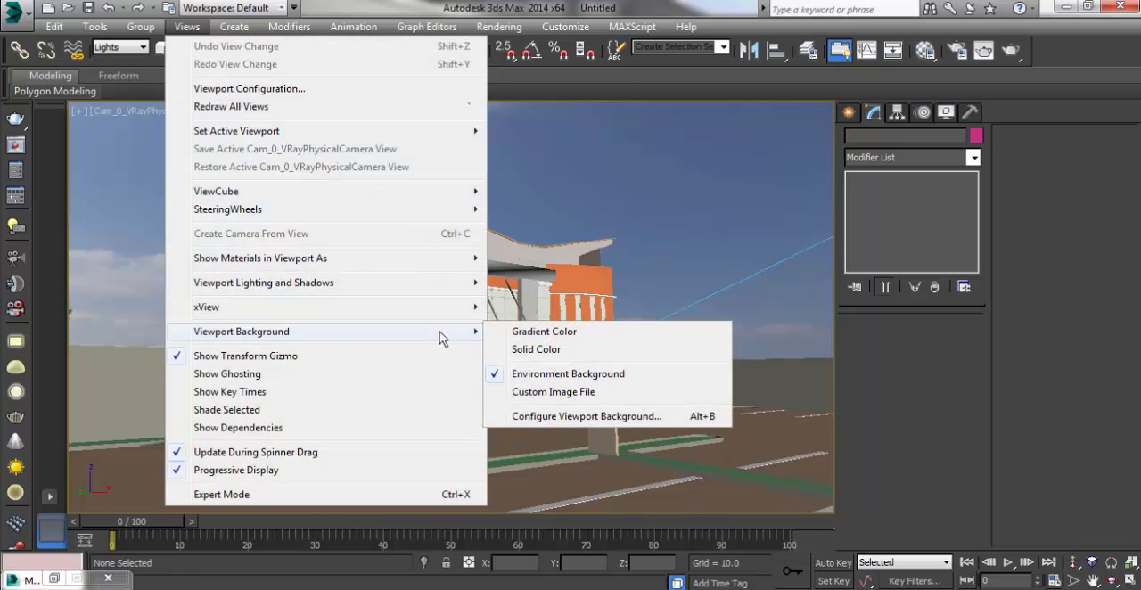
click(531, 375)
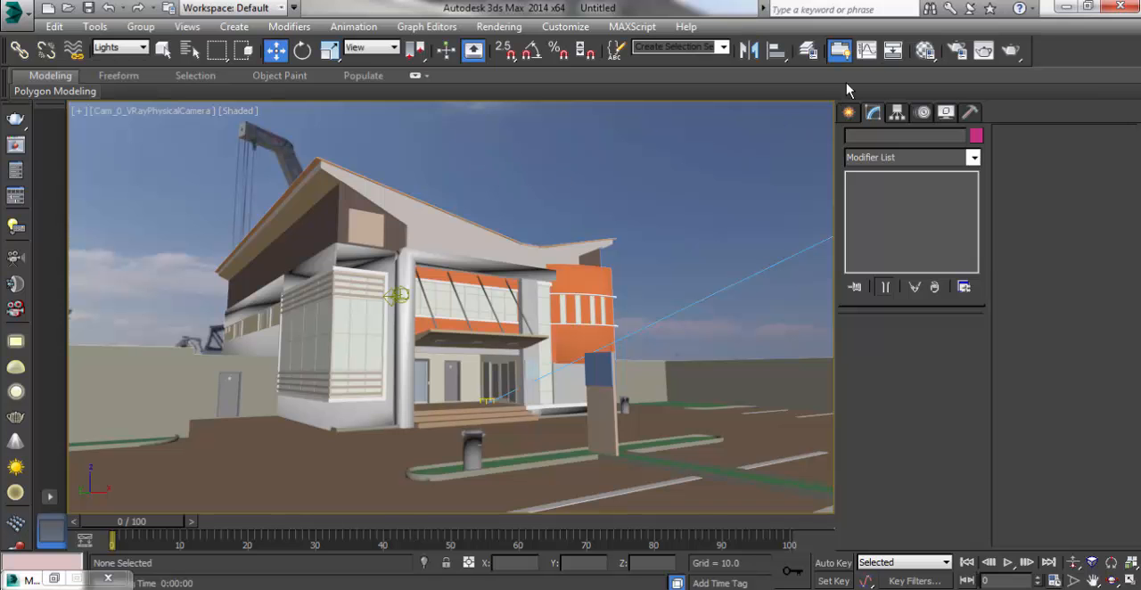
Step: Set the VRayHDRI map's horizontal rotation to 100 and vertical rotation to 1.0, and minimize the Material Editor
click(925, 50)
drag(329, 15, 925, 28)
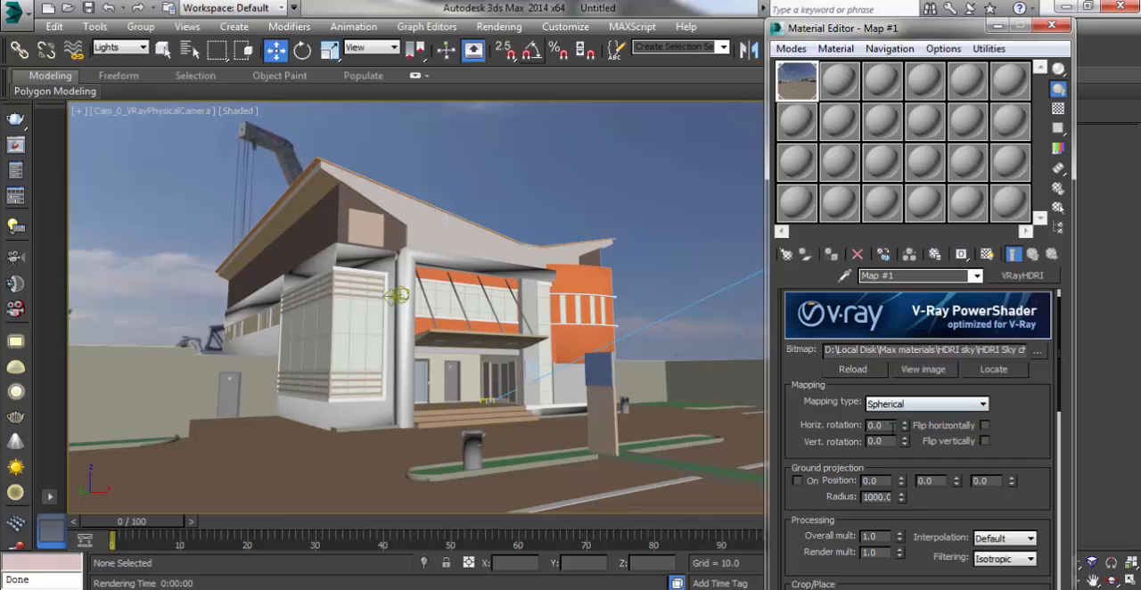
drag(906, 429, 971, 339)
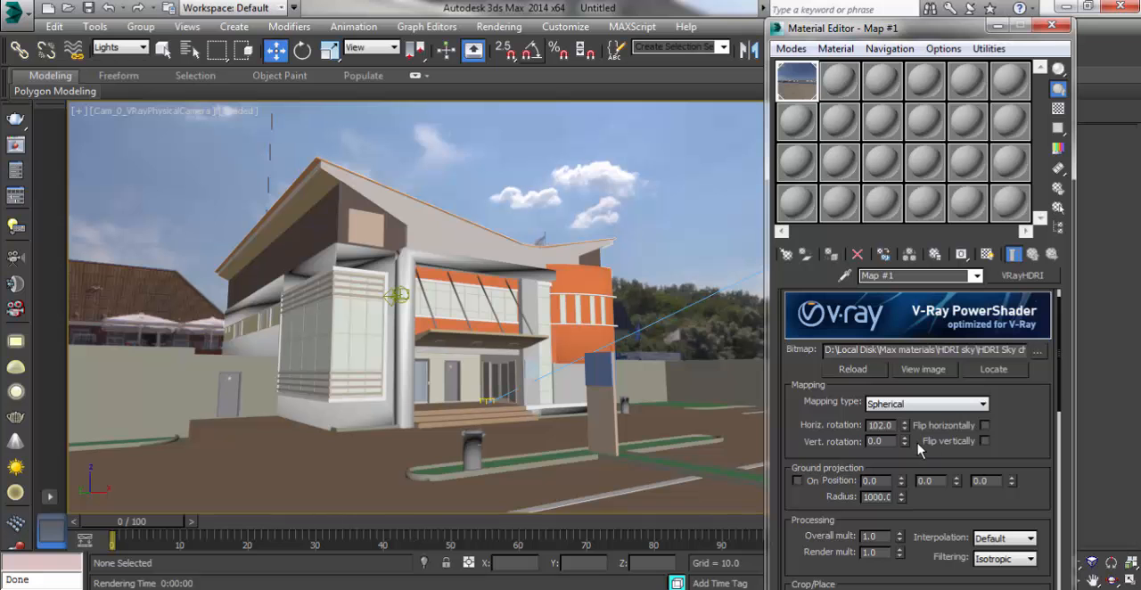
mouse_move(907, 444)
mouse_down()
mouse_move(906, 454)
mouse_move(907, 444)
mouse_up()
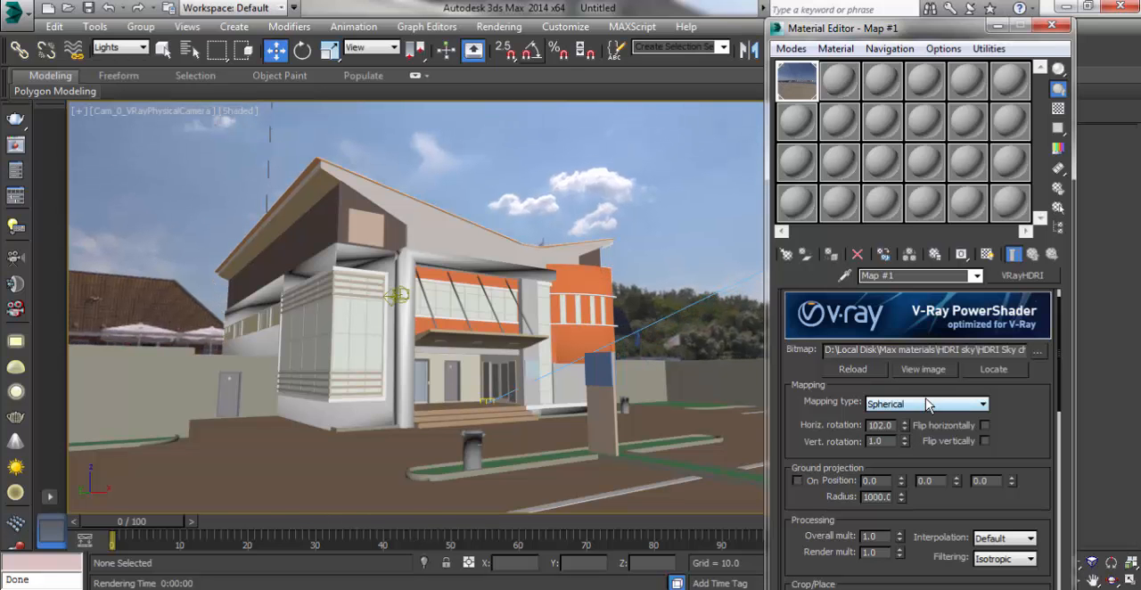
drag(908, 429, 907, 432)
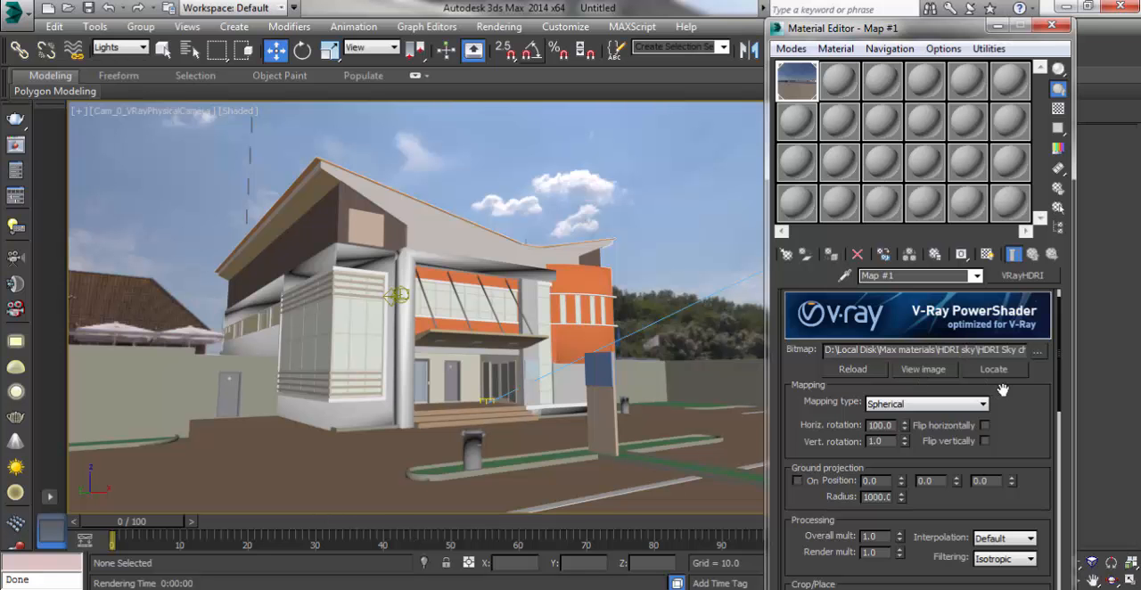
drag(1015, 25, 996, 38)
click(996, 40)
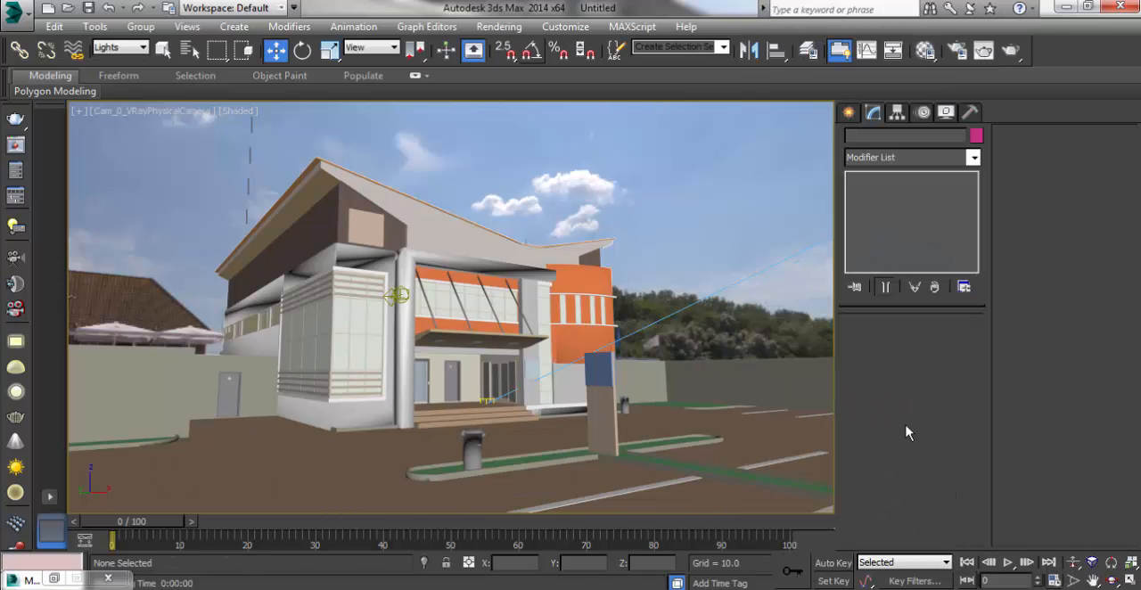
Step: Reframe the building in the Cam_0 physical camera view by orbiting and trucking the camera to show more parking area in front
click(1112, 581)
drag(612, 433, 598, 428)
click(1093, 580)
drag(675, 359, 650, 319)
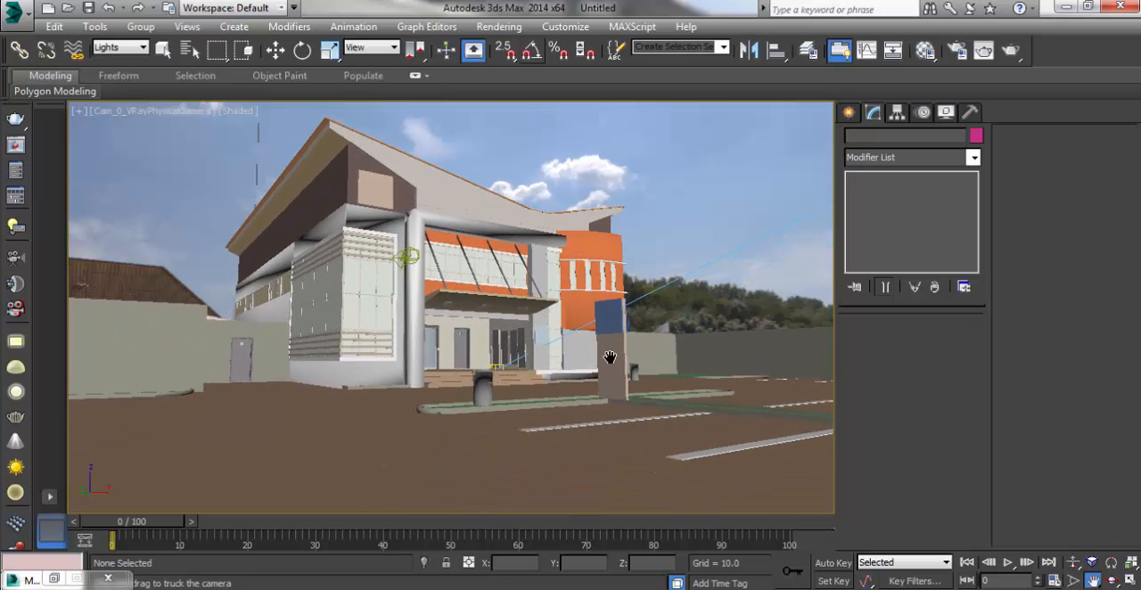
drag(610, 357, 610, 356)
click(1112, 580)
drag(645, 466, 642, 466)
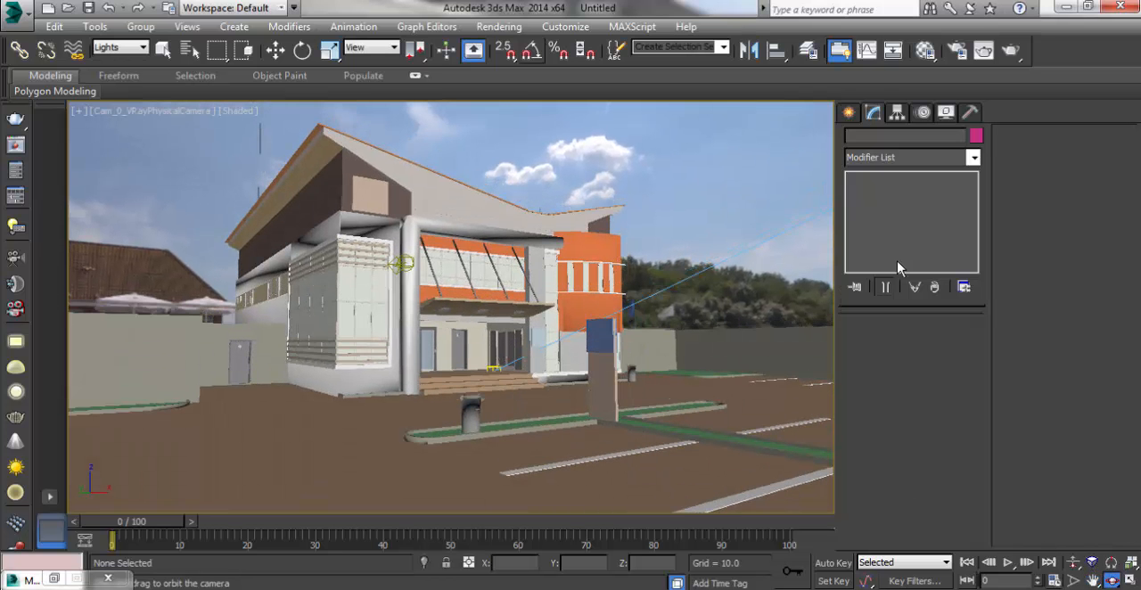
Step: Test-render the reframed camera view with the HDRI environment, and dismiss the V-Ray frame buffer and messages
click(1010, 50)
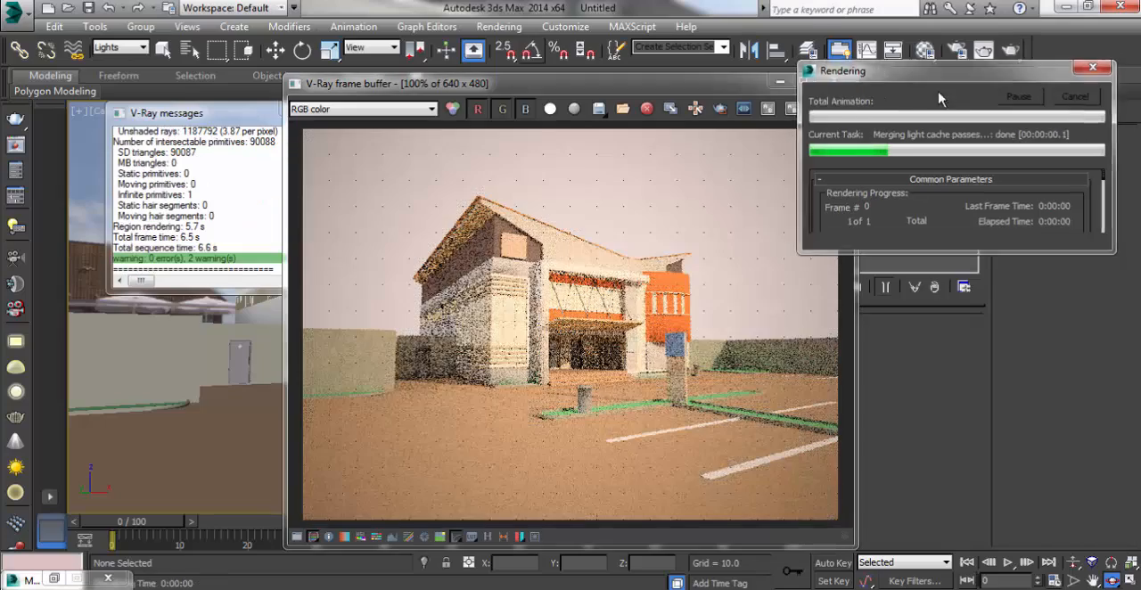
click(779, 81)
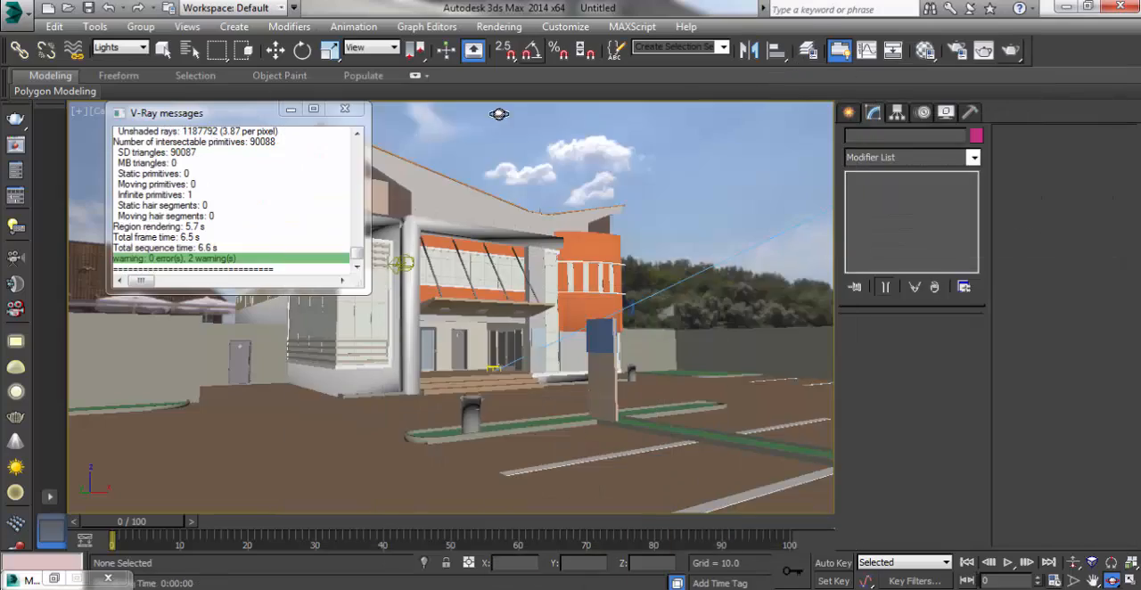
click(342, 110)
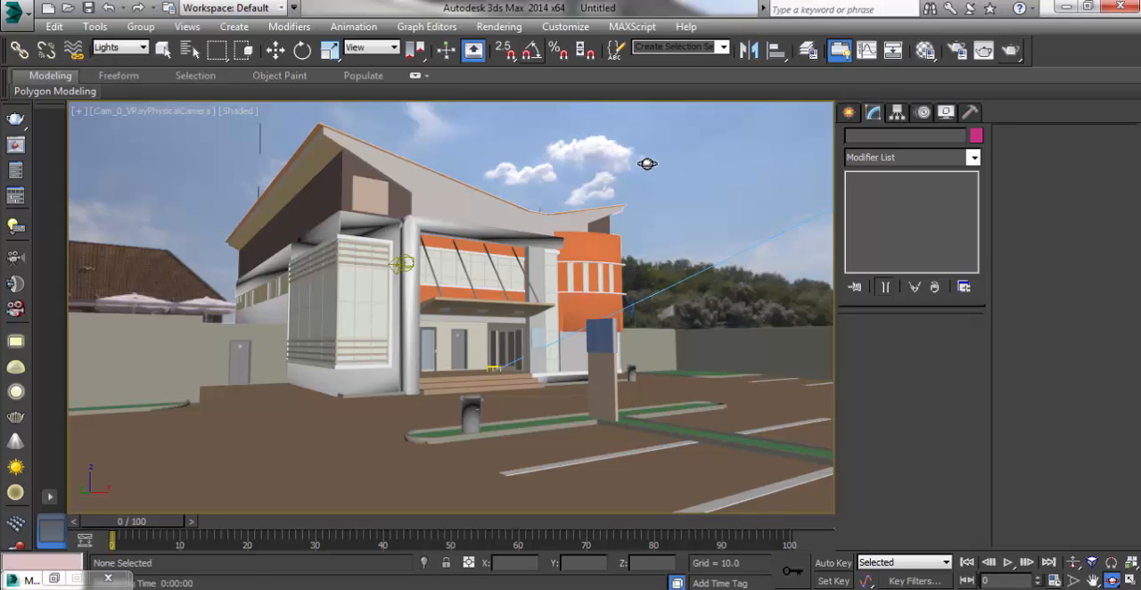
Step: Select the VRayLight001 dome light, assign the VRayHDRI map to its texture as an instance, and minimize the Material Editor
key(w)
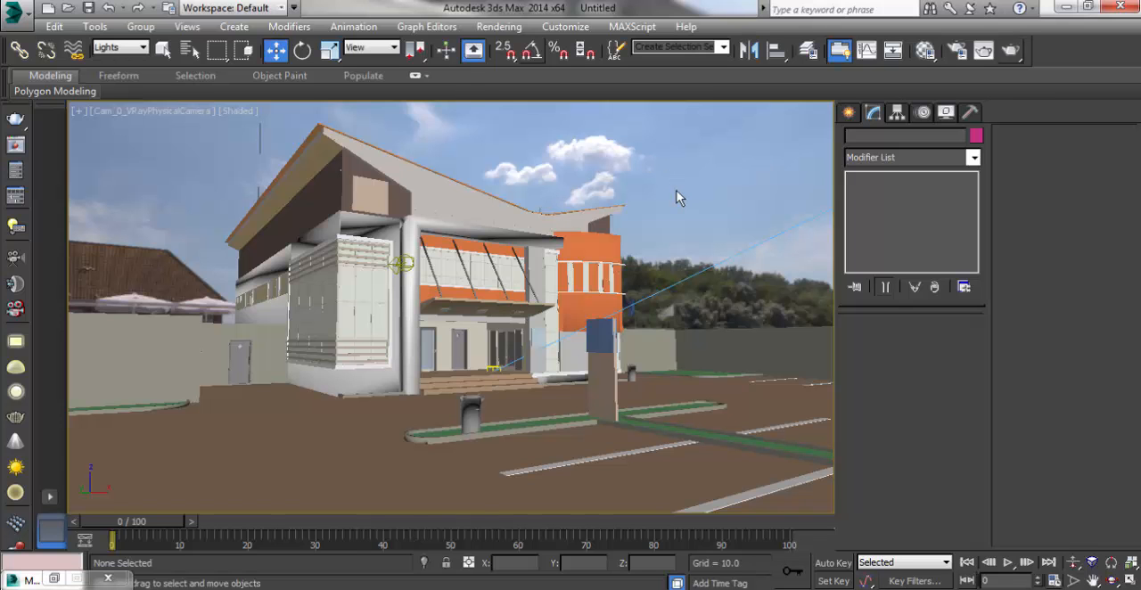
key(h)
drag(470, 311, 461, 501)
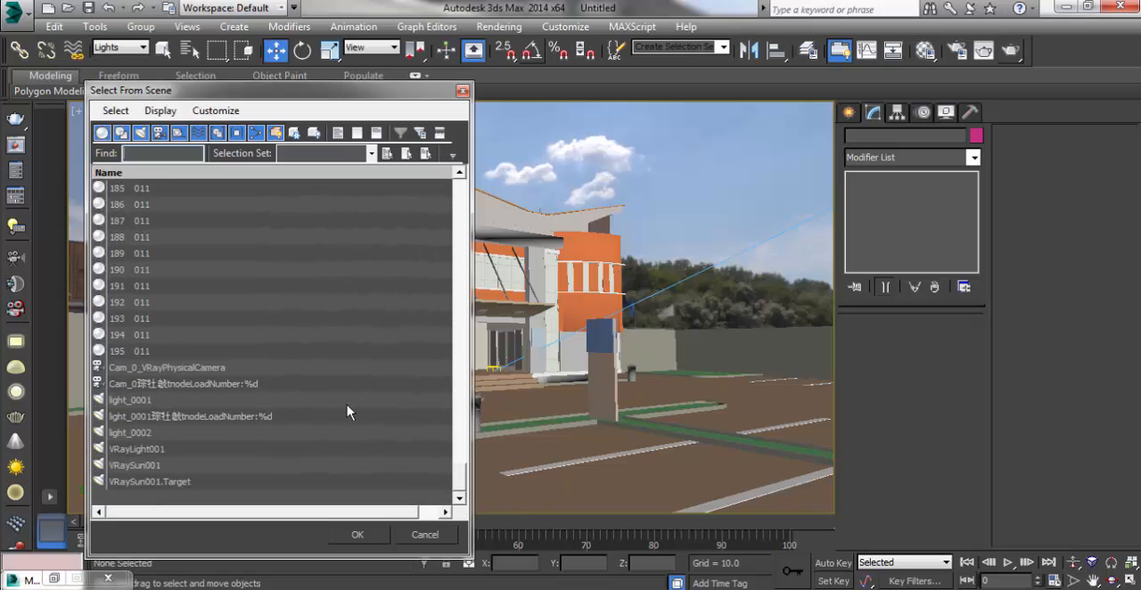
click(130, 453)
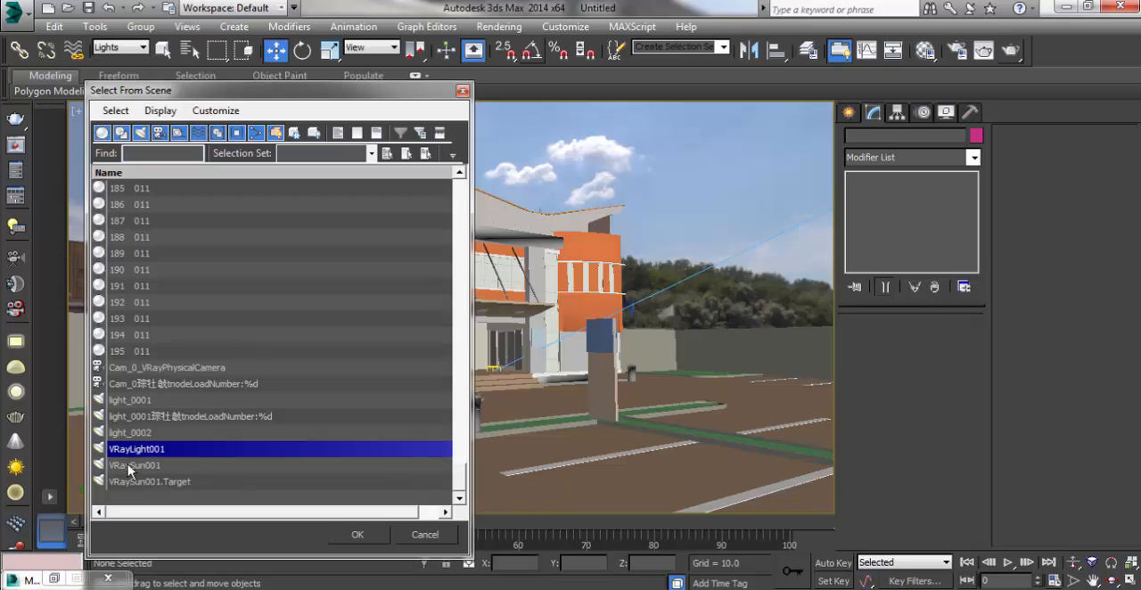
click(357, 535)
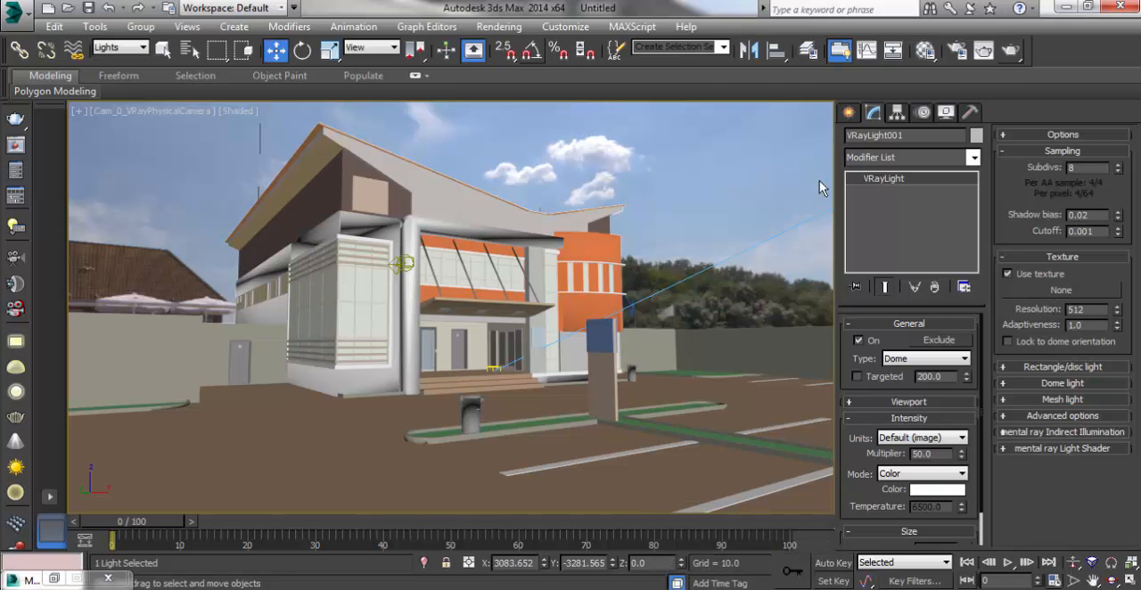
click(925, 50)
drag(885, 32, 483, 43)
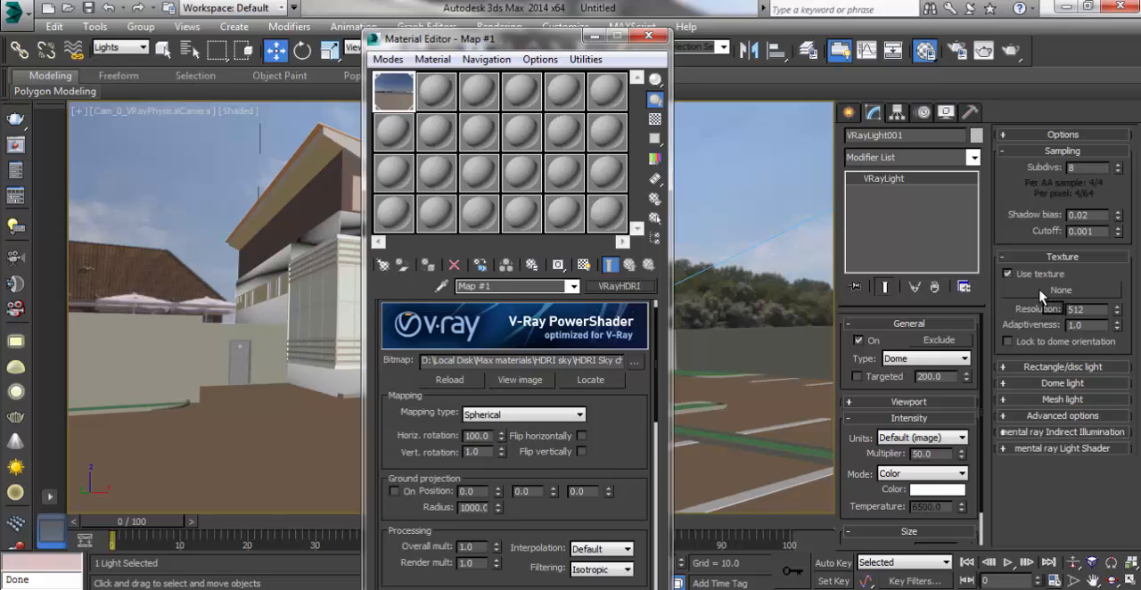
drag(1045, 304, 568, 310)
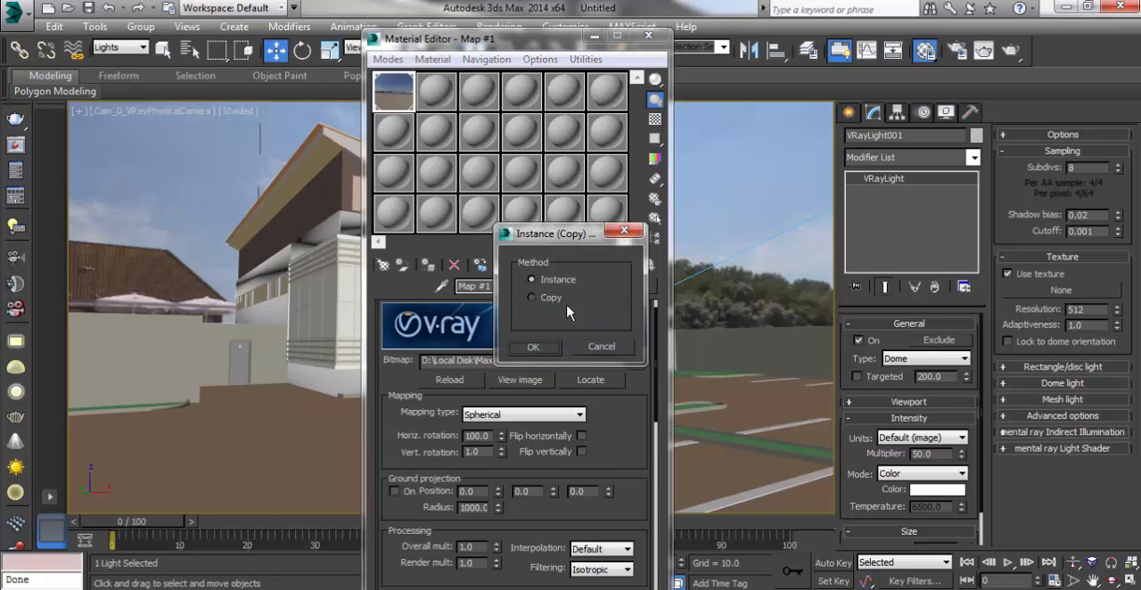
click(535, 348)
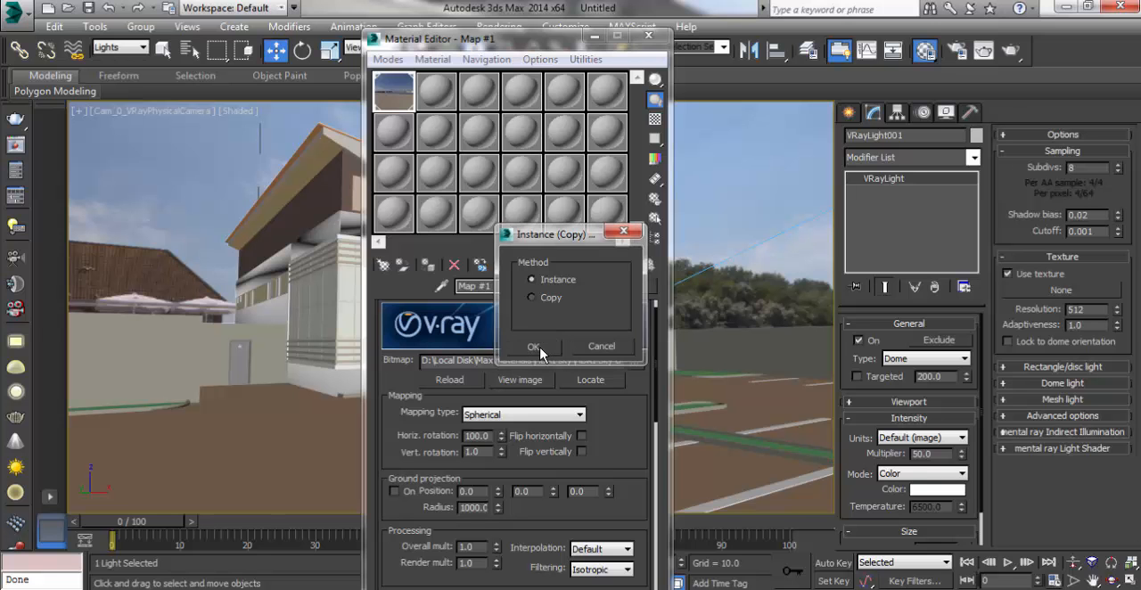
click(595, 37)
Step: Test-render the camera view with the HDRI-textured dome light, cancel the render during the light cache pass, and close the frame buffer
click(1010, 51)
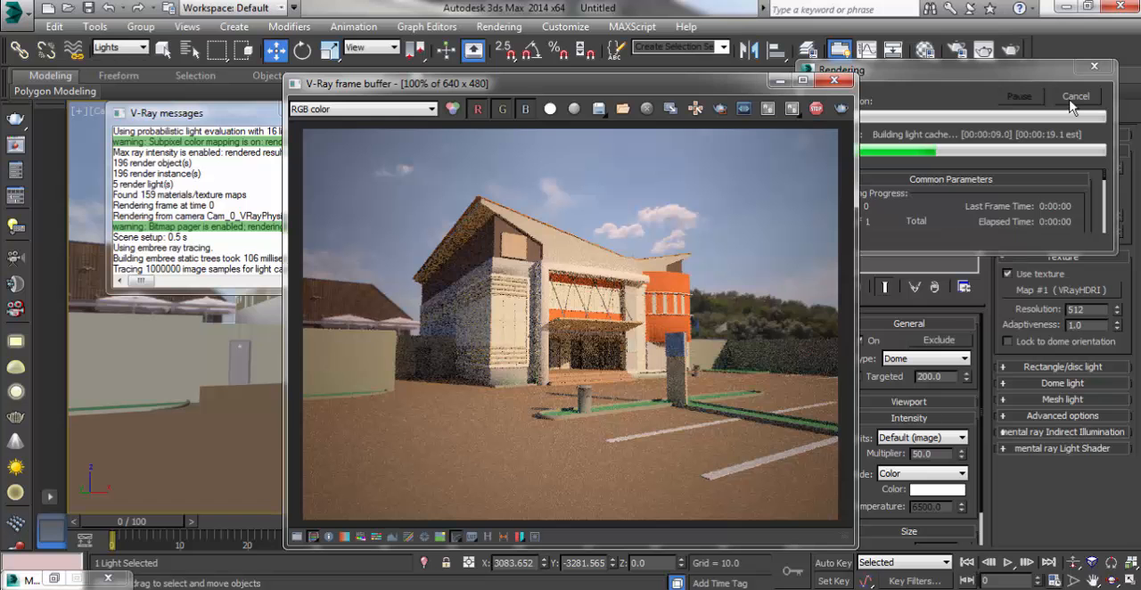
click(1073, 100)
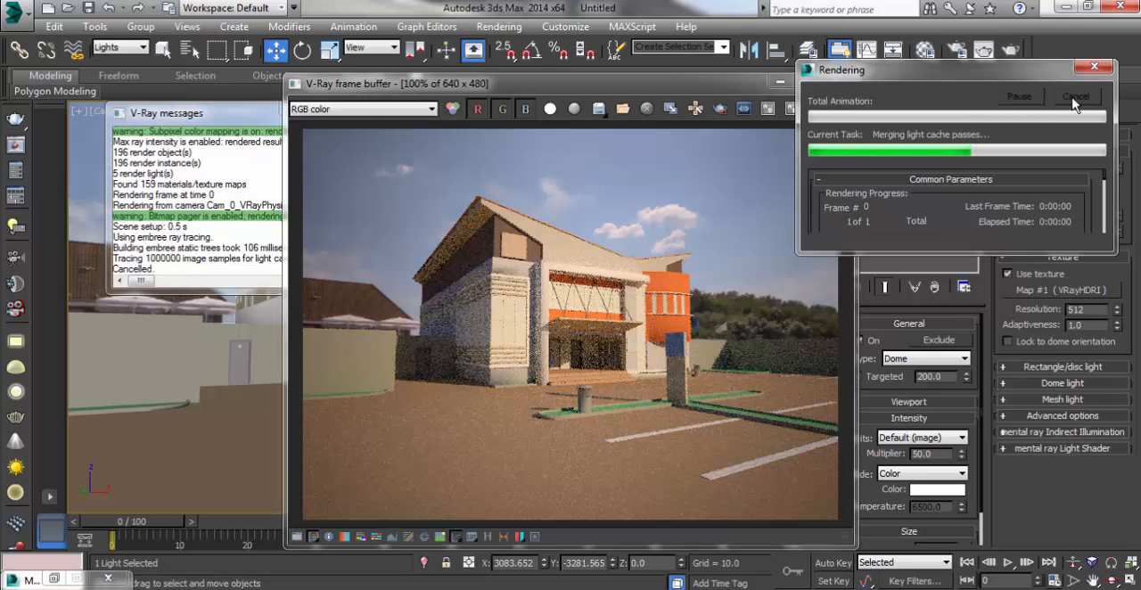
click(840, 83)
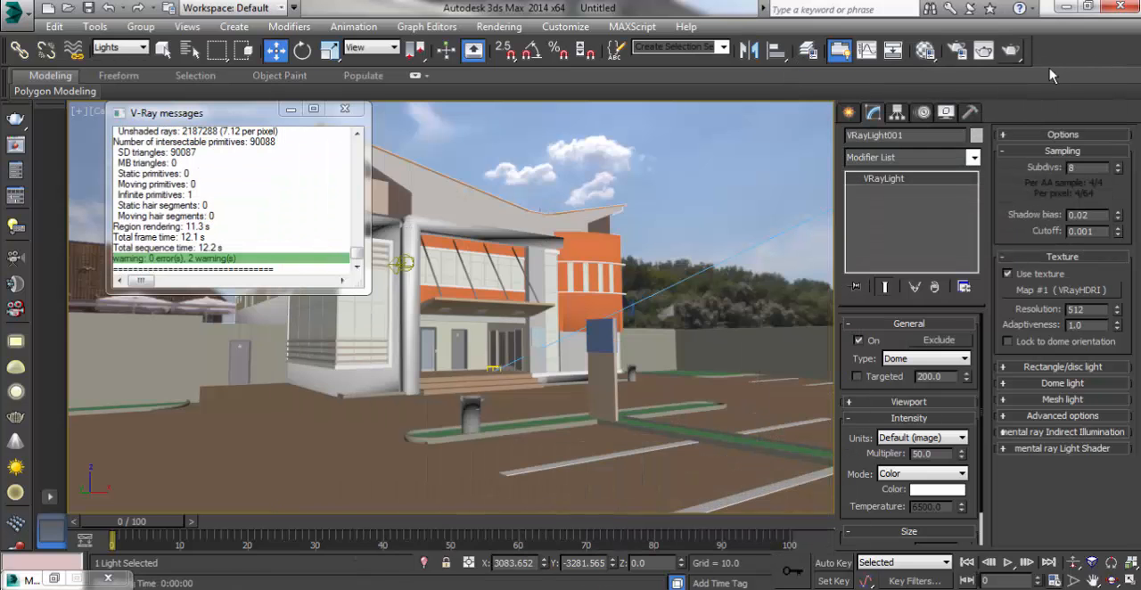
Step: Close the V-Ray messages, then limit the selection filter to Geometry and select all the building and site objects together
click(344, 111)
click(437, 227)
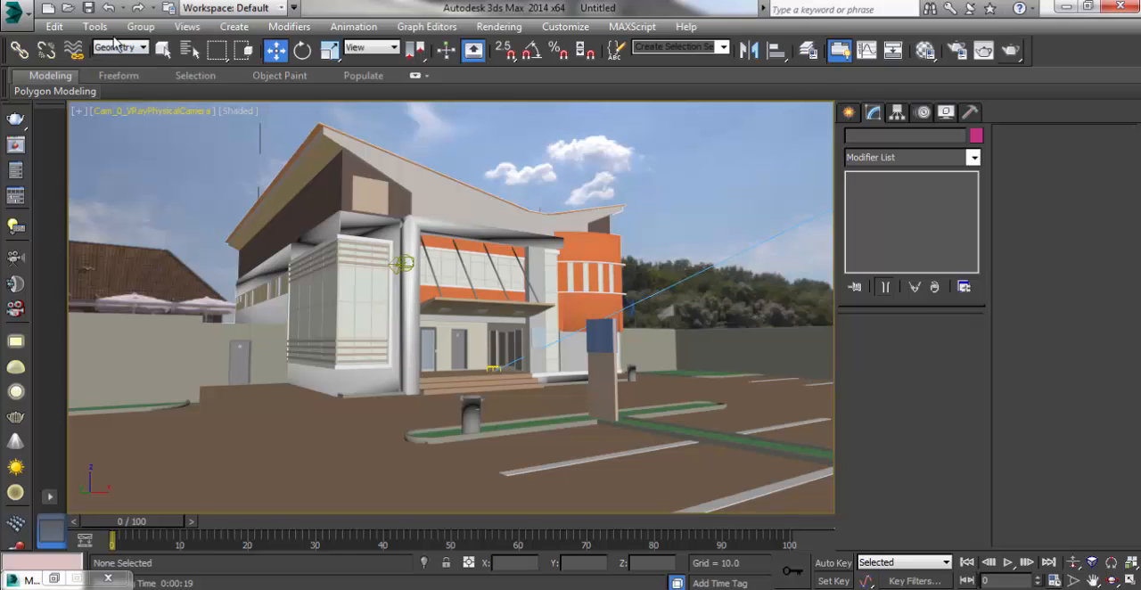
click(111, 48)
click(112, 74)
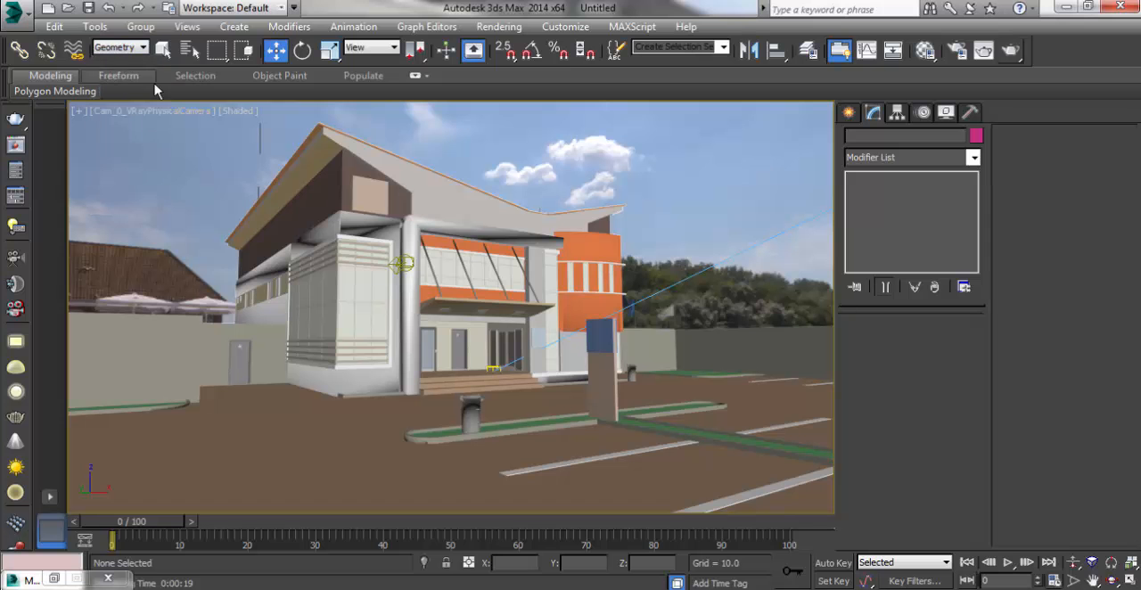
drag(654, 153, 190, 439)
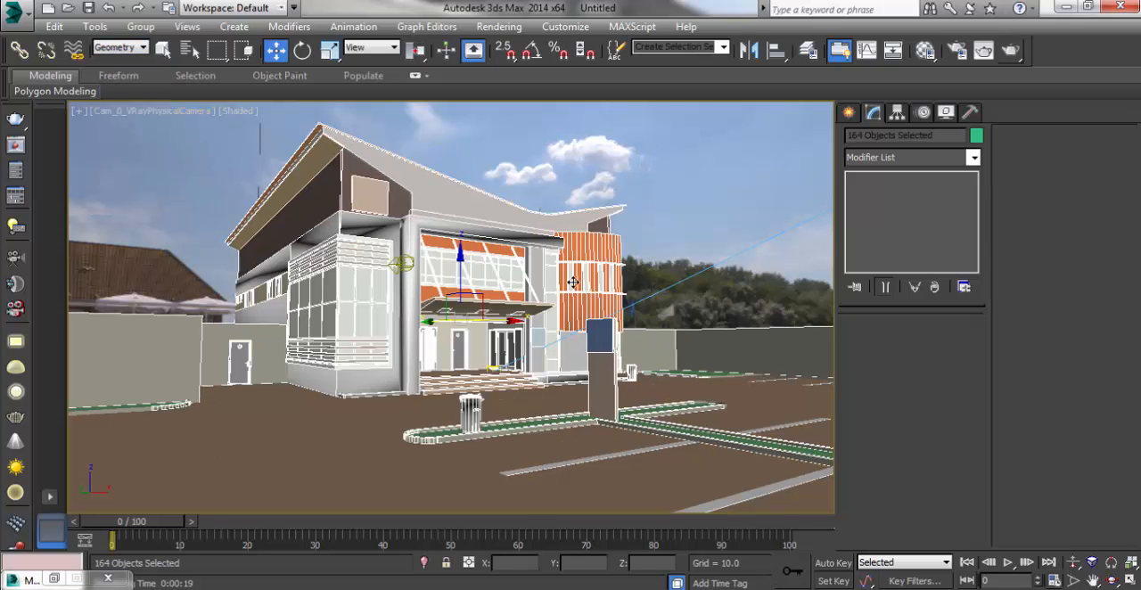
Step: Apply a Smooth modifier with Auto Smooth enabled to the selected building and site geometry, and deselect the objects
click(849, 112)
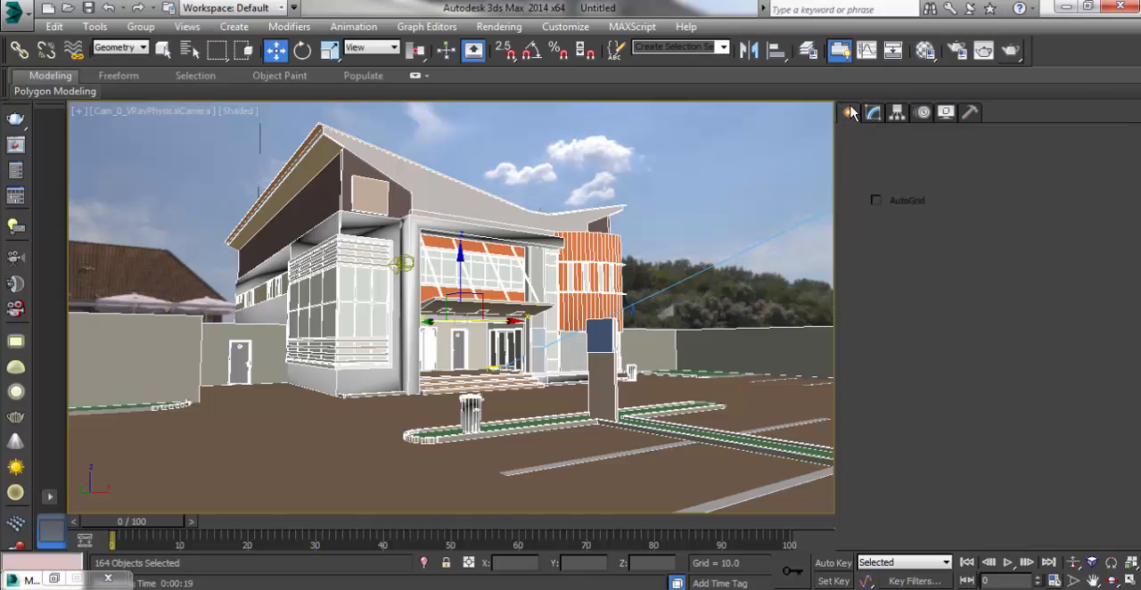
click(874, 113)
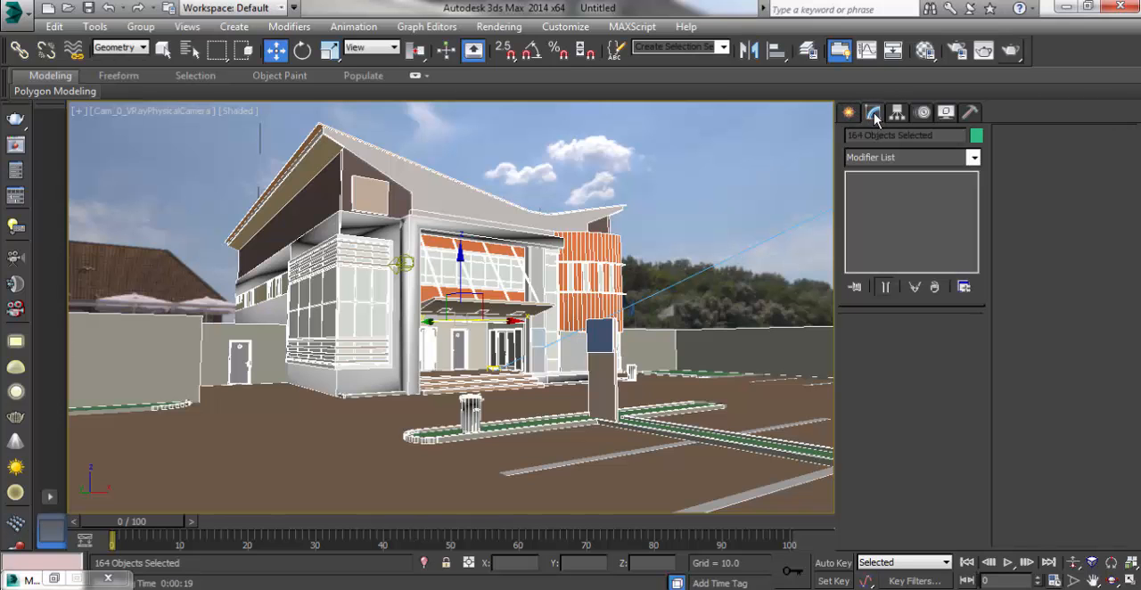
click(975, 158)
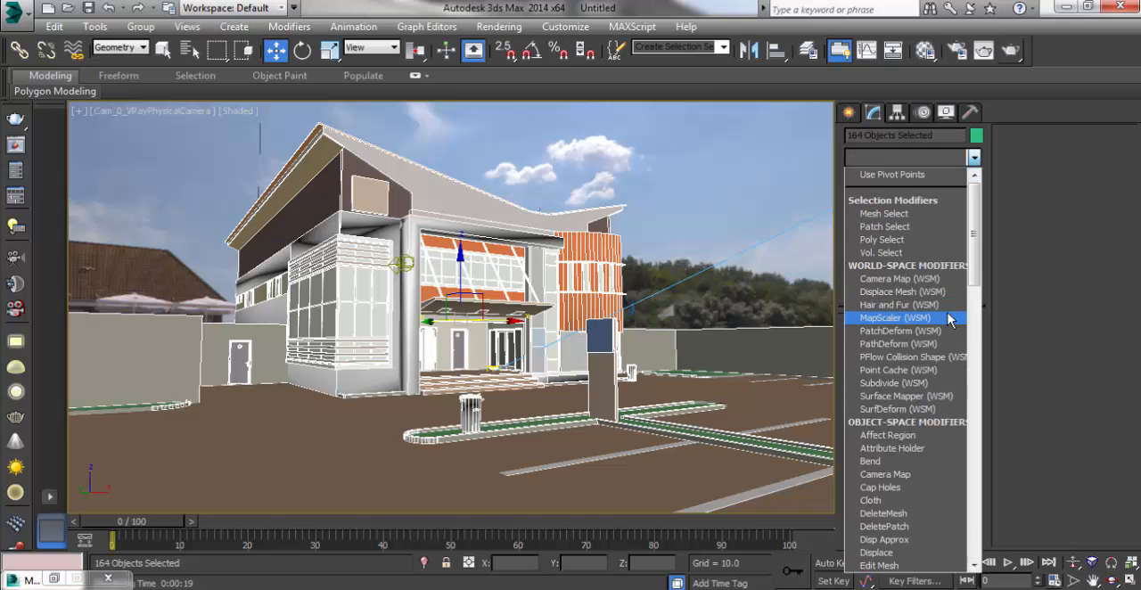
key(s)
scroll(945, 326, down, 15)
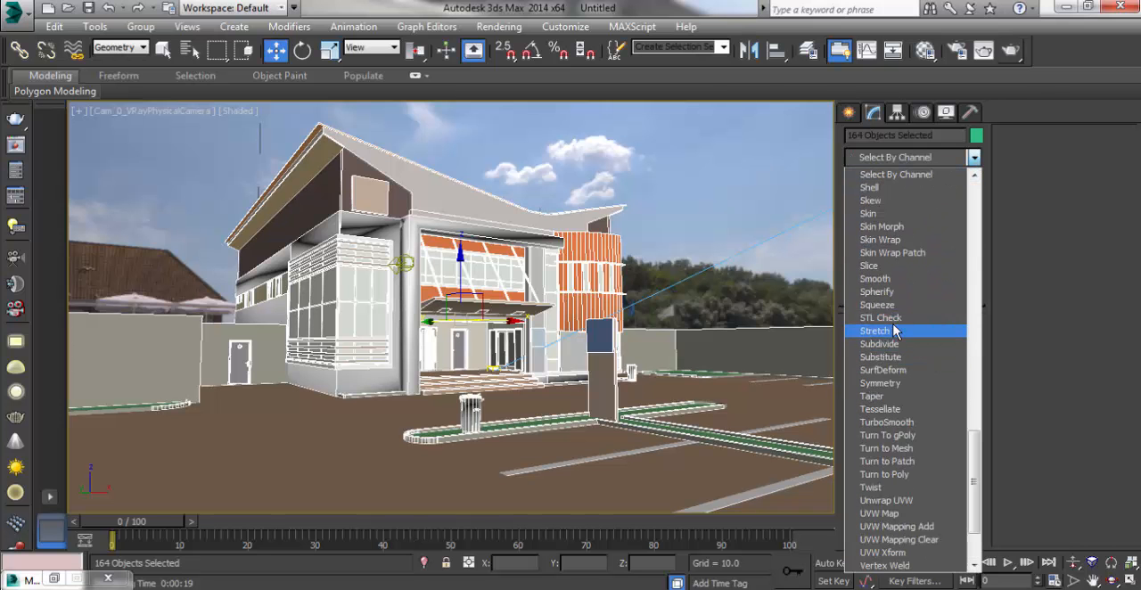
click(883, 280)
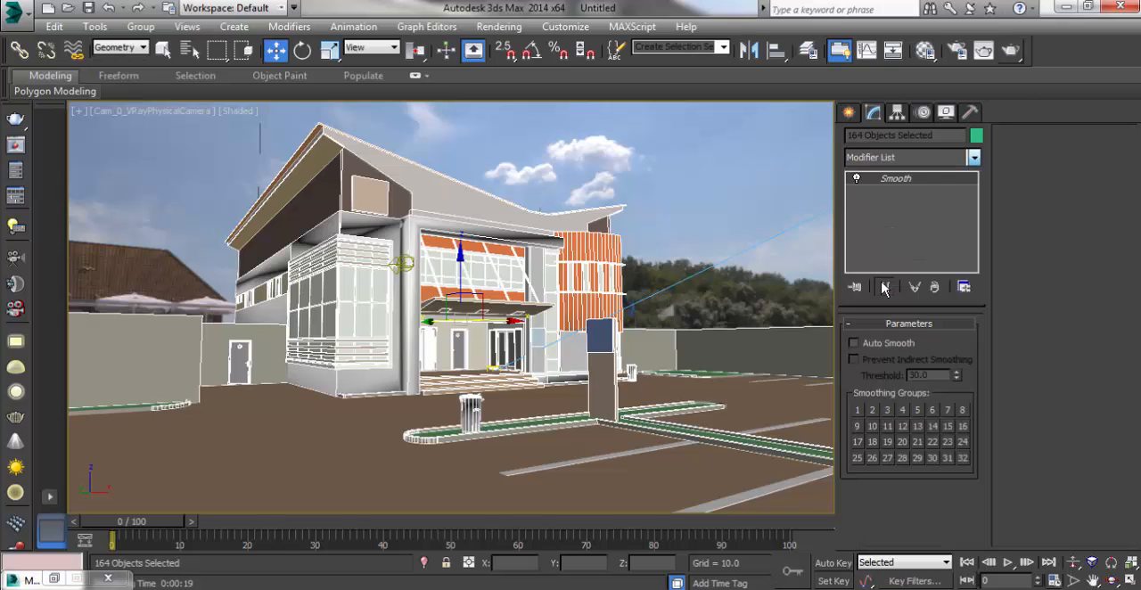
click(884, 287)
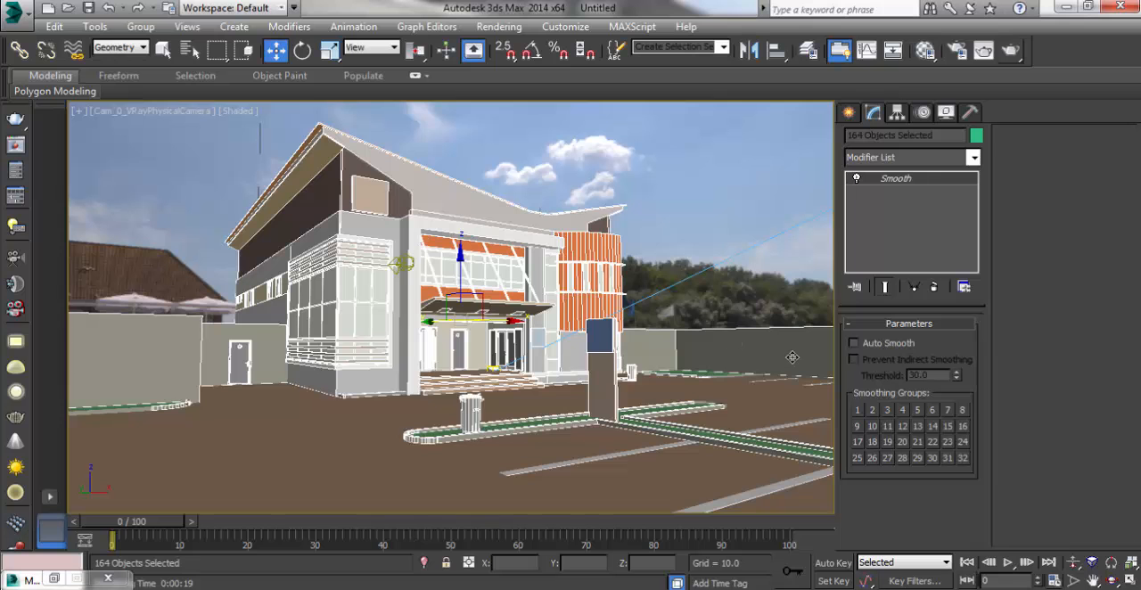
click(853, 343)
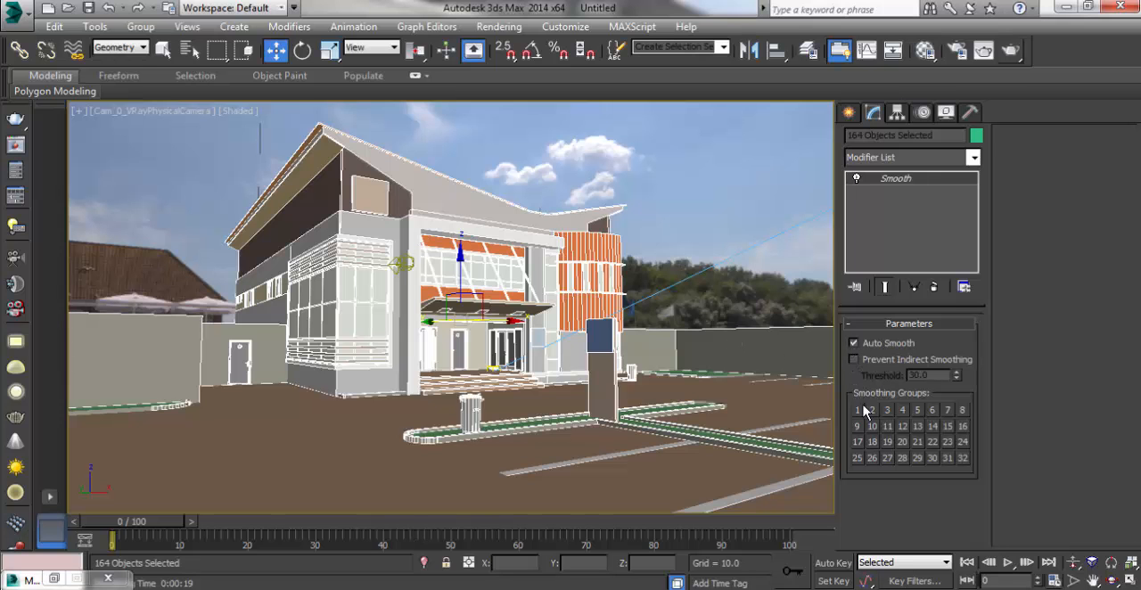
click(686, 204)
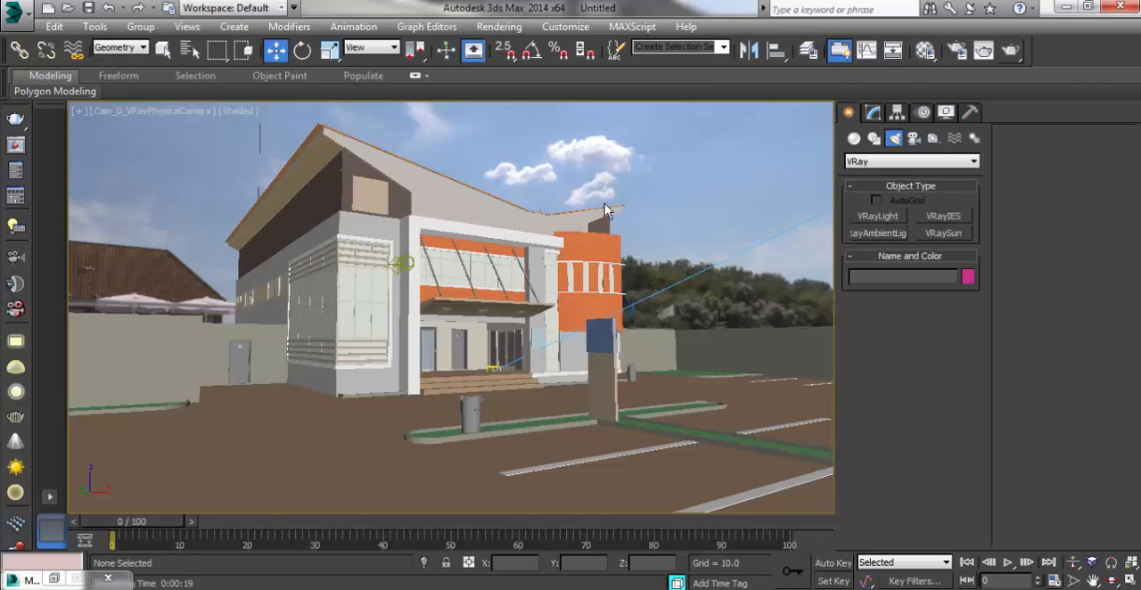
Step: Bring up the rendered frame window and examine the facade and entrance of the previous camera render up close
click(984, 51)
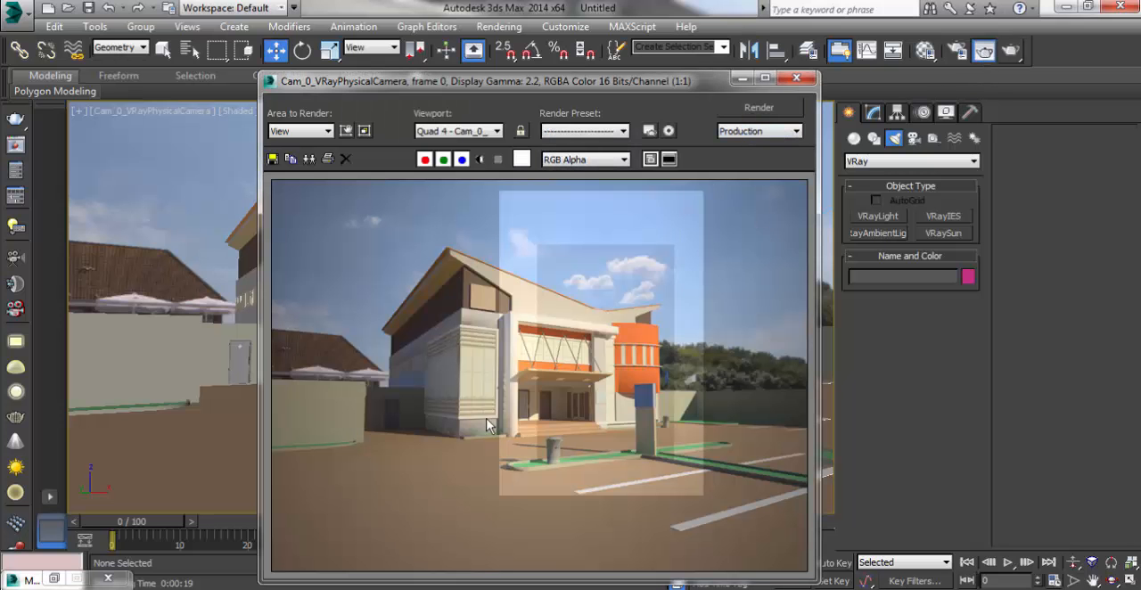
scroll(474, 447, up, 2)
scroll(550, 384, down, 1)
scroll(472, 372, up, 1)
scroll(455, 385, down, 1)
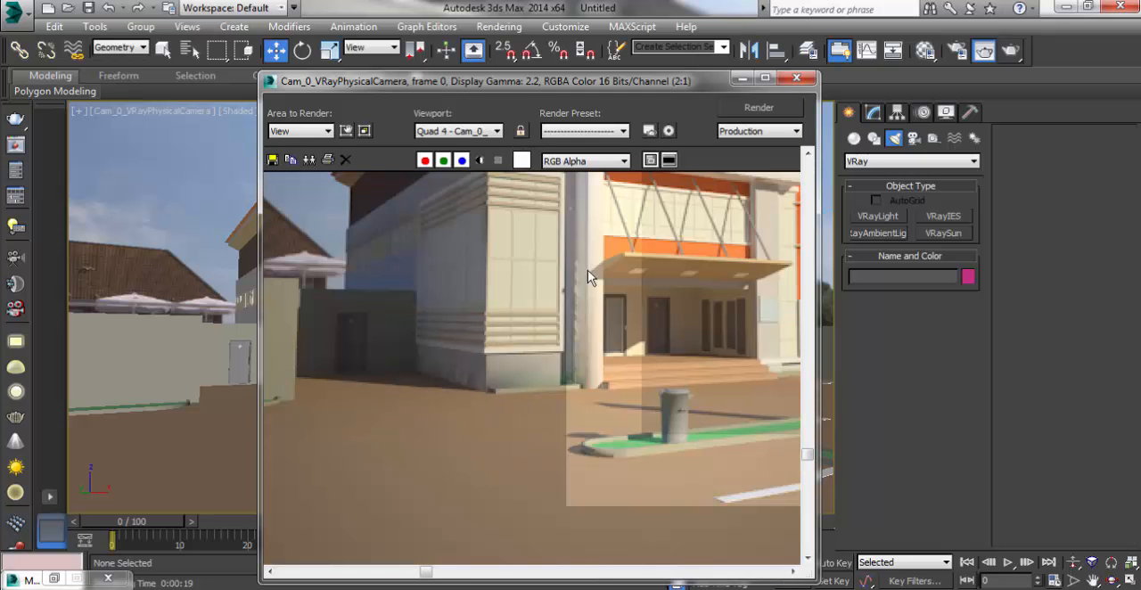
drag(651, 89, 532, 82)
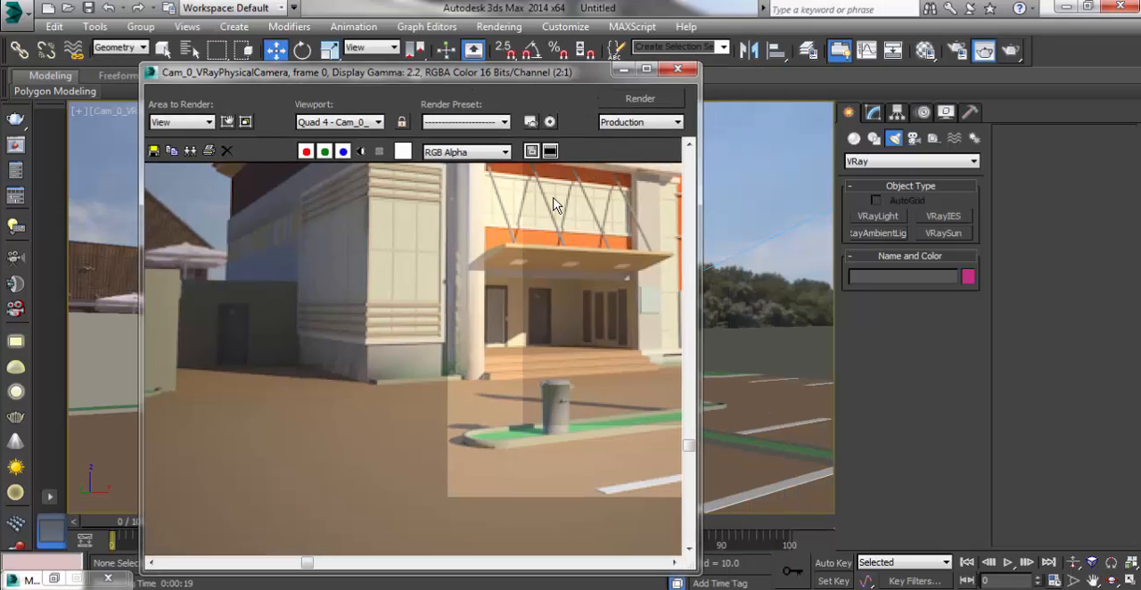
Step: Re-render the Cam_0 physical camera view with the smoothed geometry and enlarge the facade in the V-Ray frame buffer to 200%
click(641, 103)
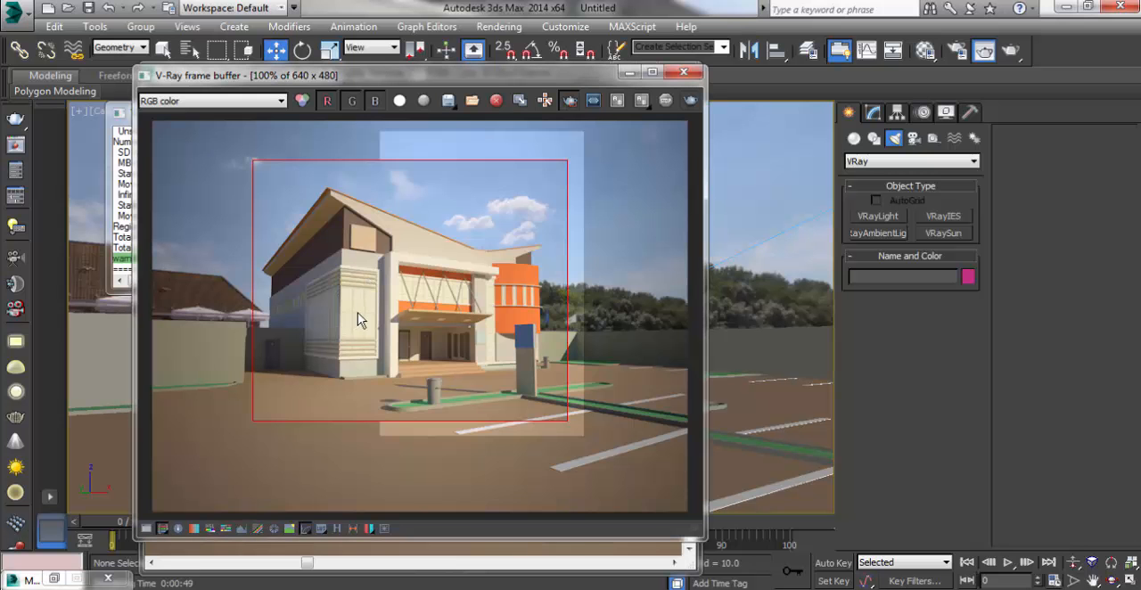
scroll(357, 312, up, 4)
scroll(354, 308, down, 3)
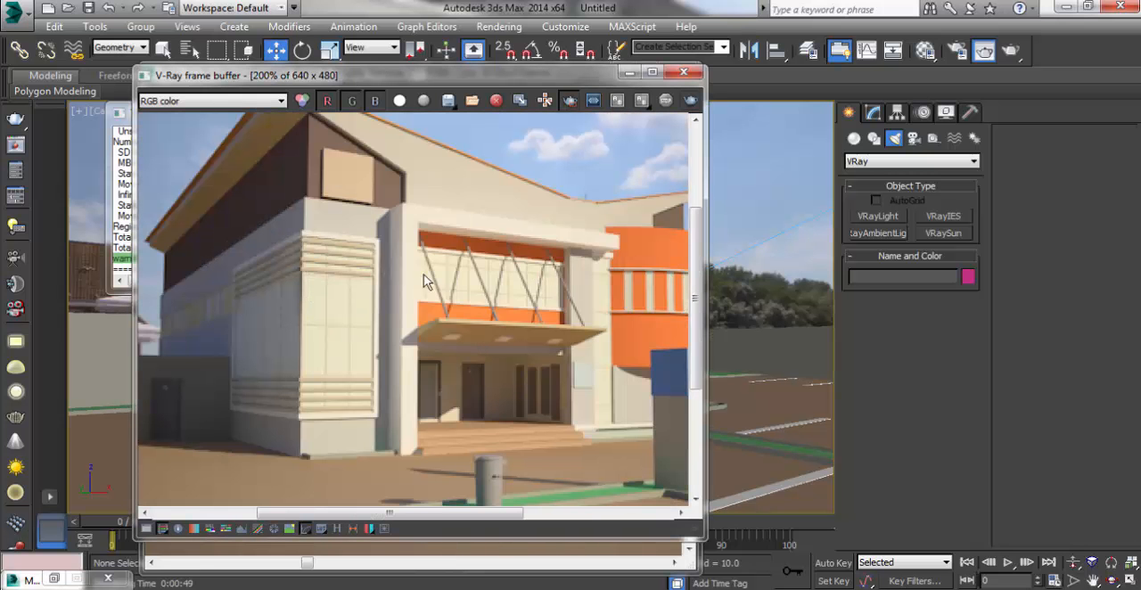
Step: Switch to the gtb folder in Windows Explorer, view the gtbank reference image, and minimize the photo viewer
click(189, 571)
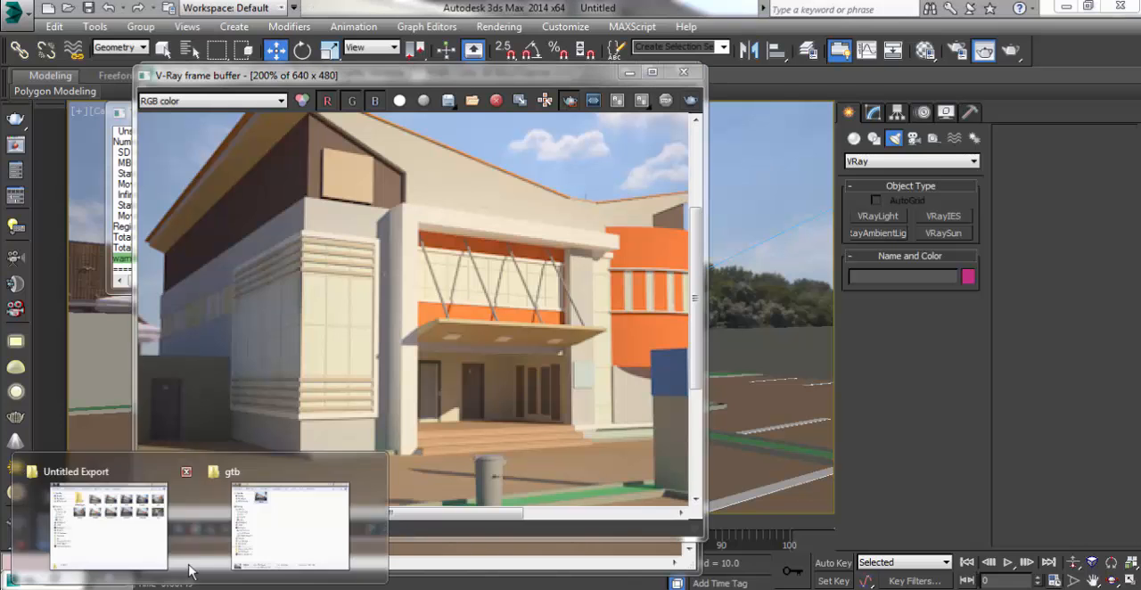
click(290, 526)
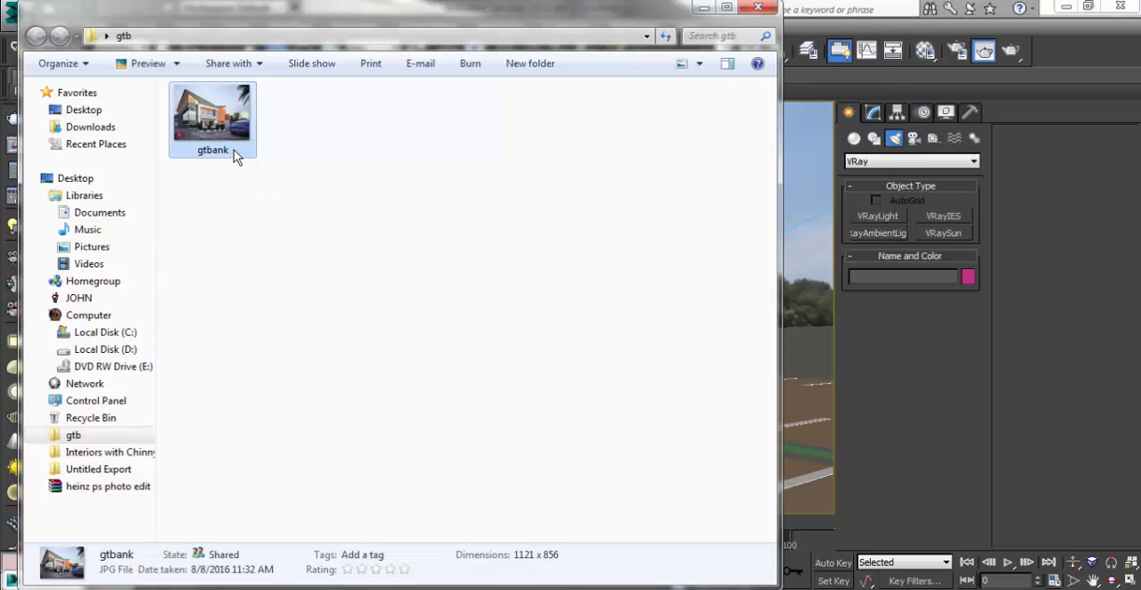
double_click(234, 154)
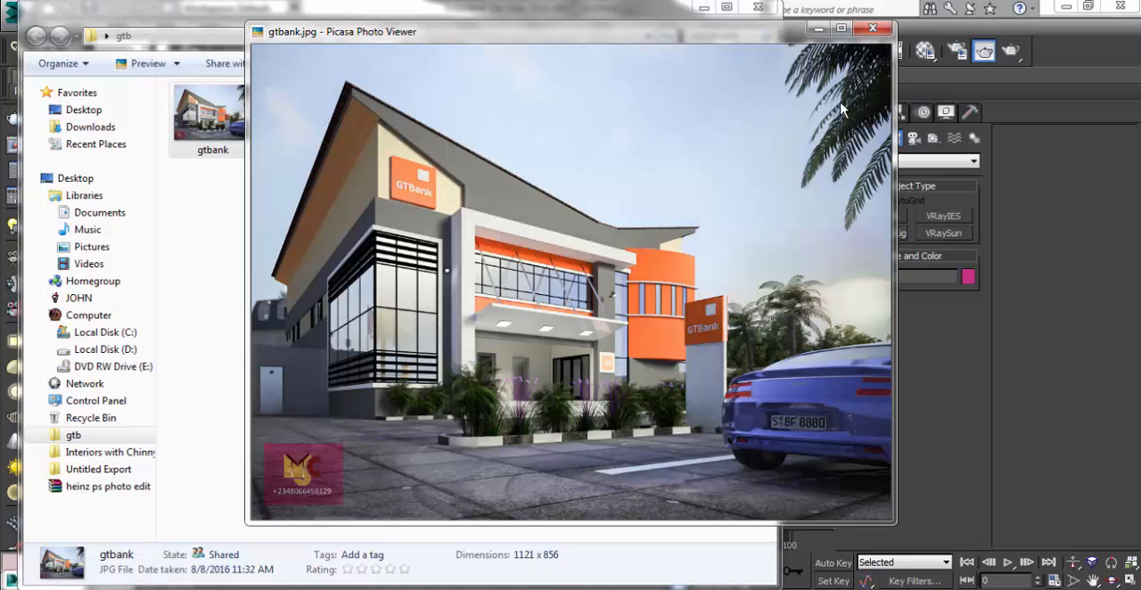
click(819, 31)
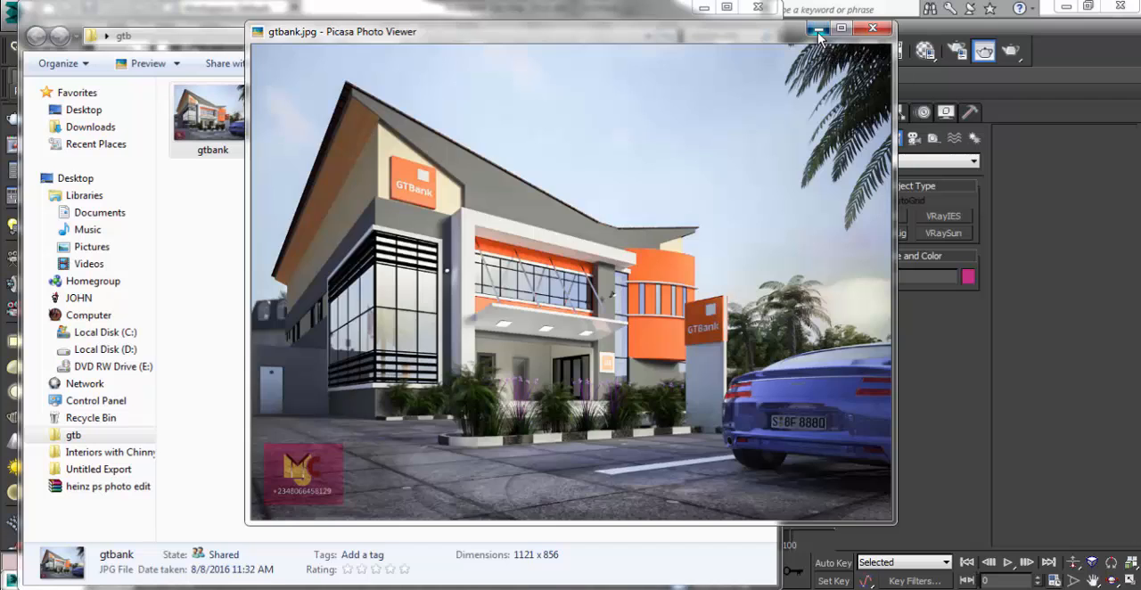